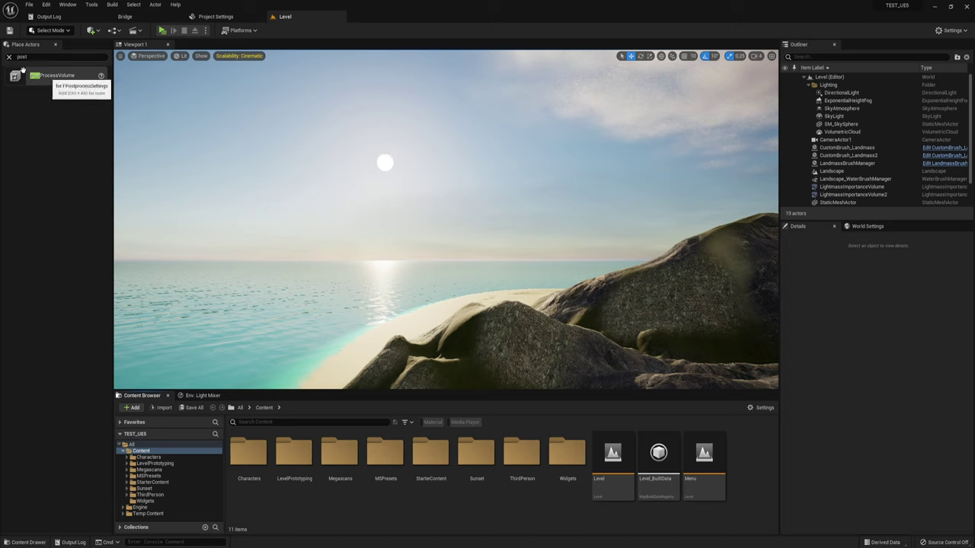
Place a PostProcessVolume actor from Place Actors onto the beach
drag(53, 76, 291, 240)
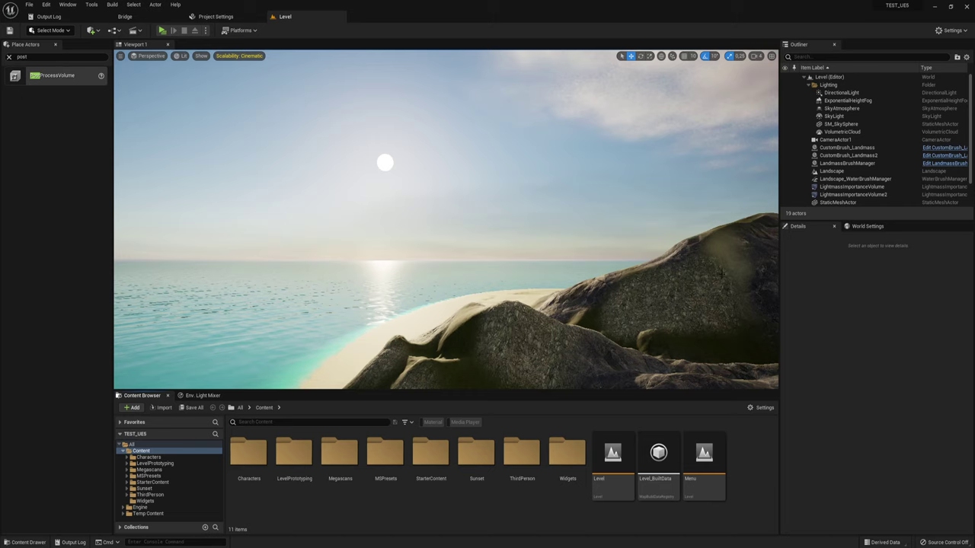
scroll(837, 175, down, 2)
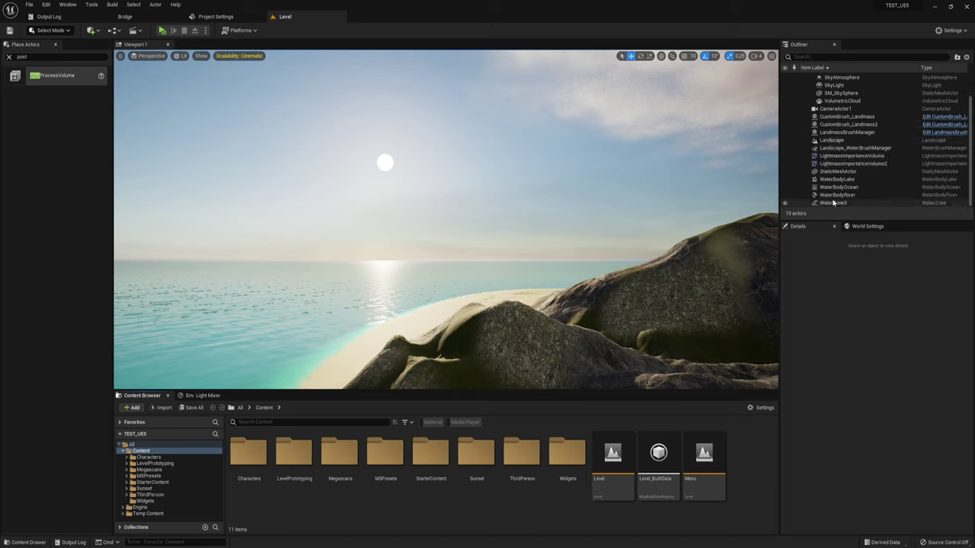
scroll(835, 148, up, 2)
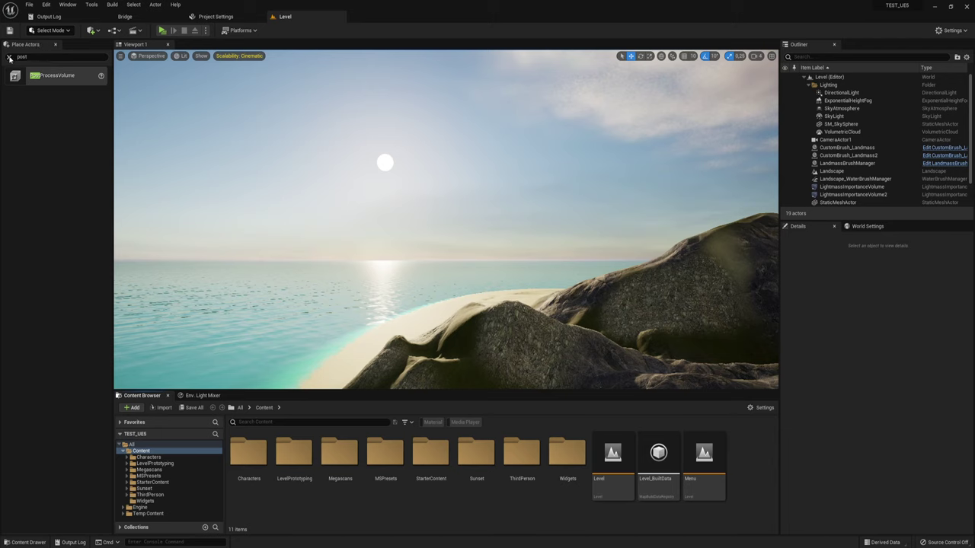
click(10, 58)
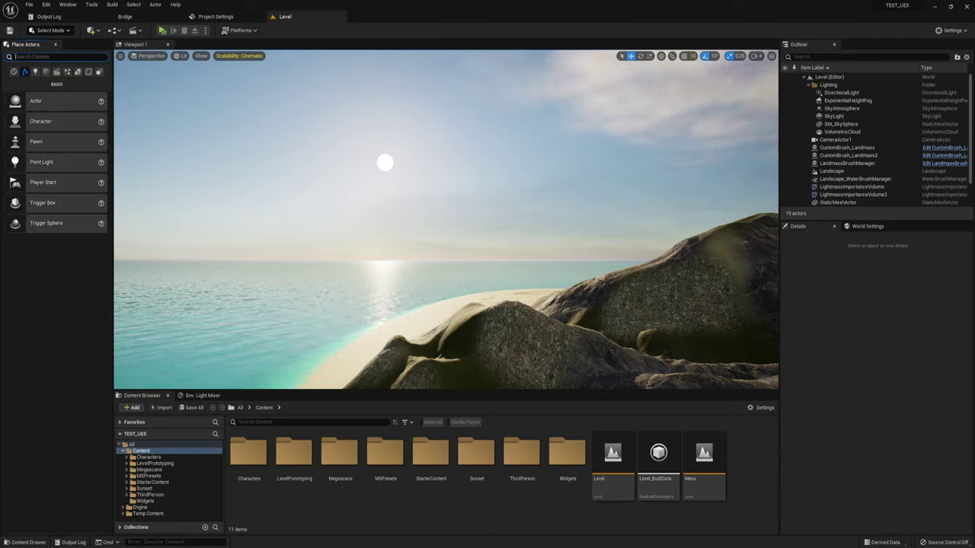
text(эщы)
key(BackSpace)
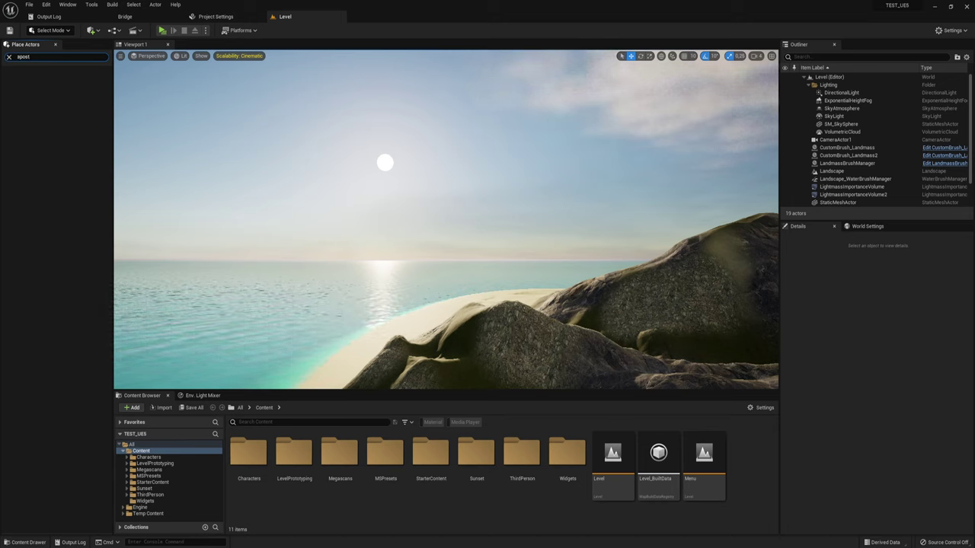
key(BackSpace)
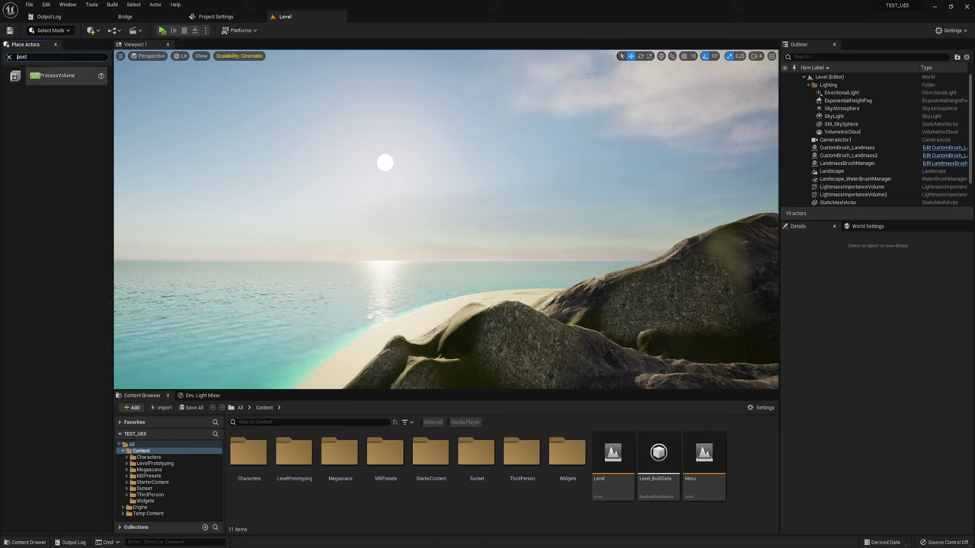
drag(42, 70, 356, 238)
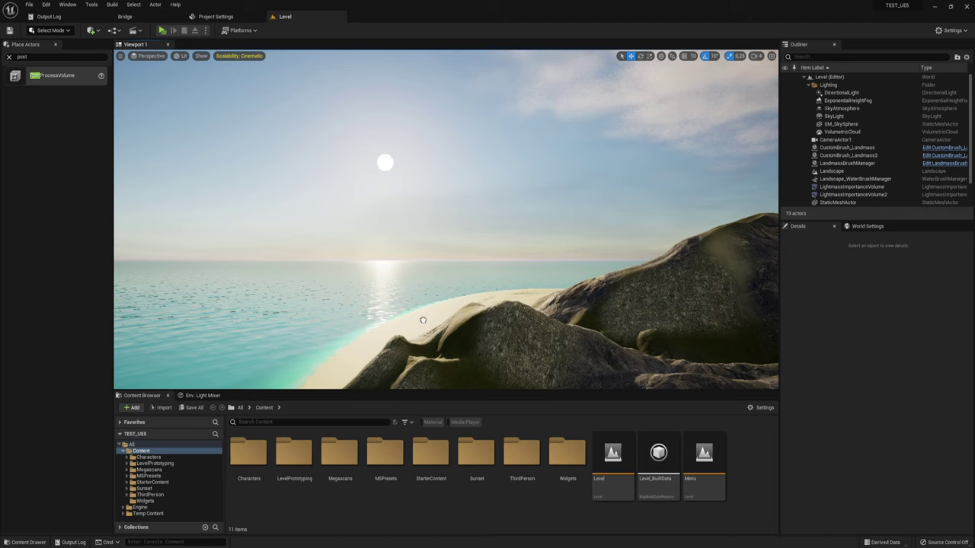
drag(423, 319, 418, 314)
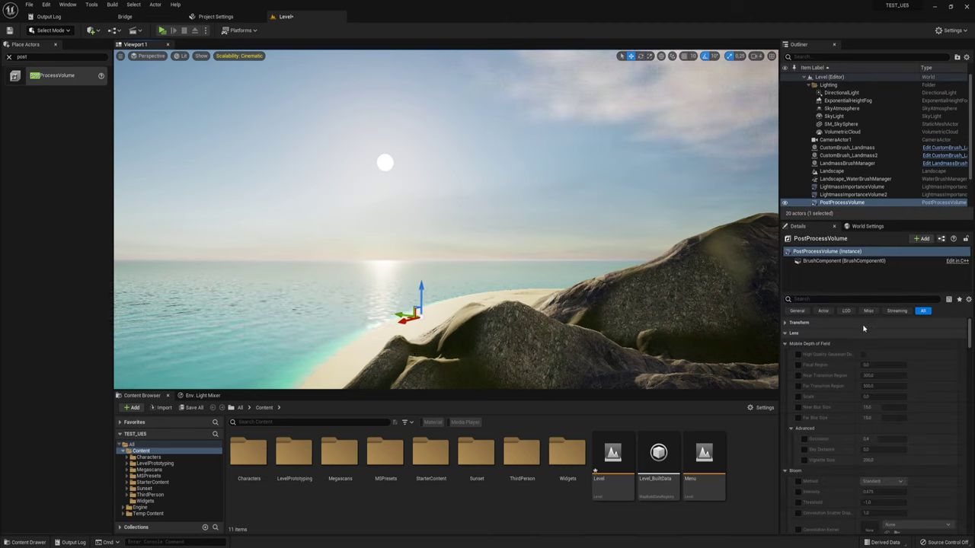
Filter the volume's Details for 'un' and enable Infinite Extent (Unbound)
click(860, 298)
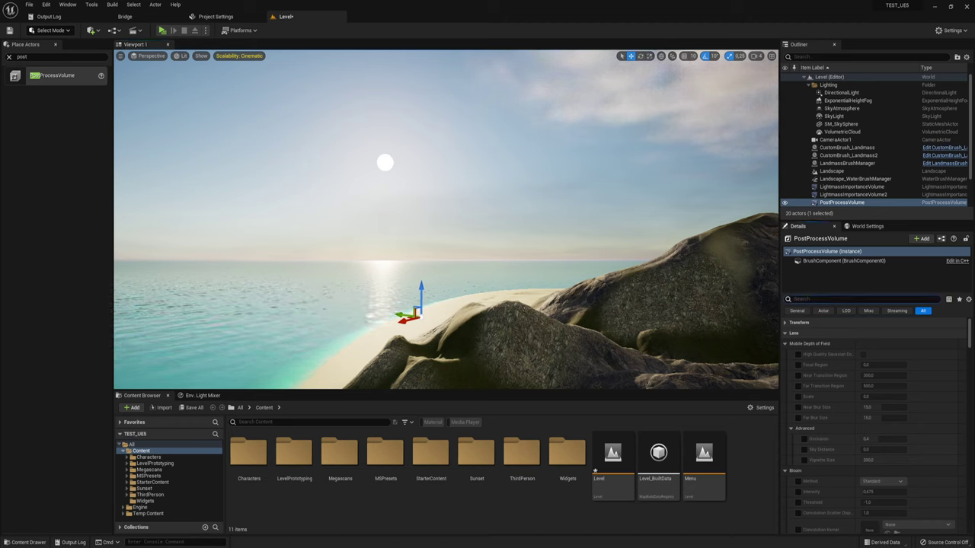
text(unb)
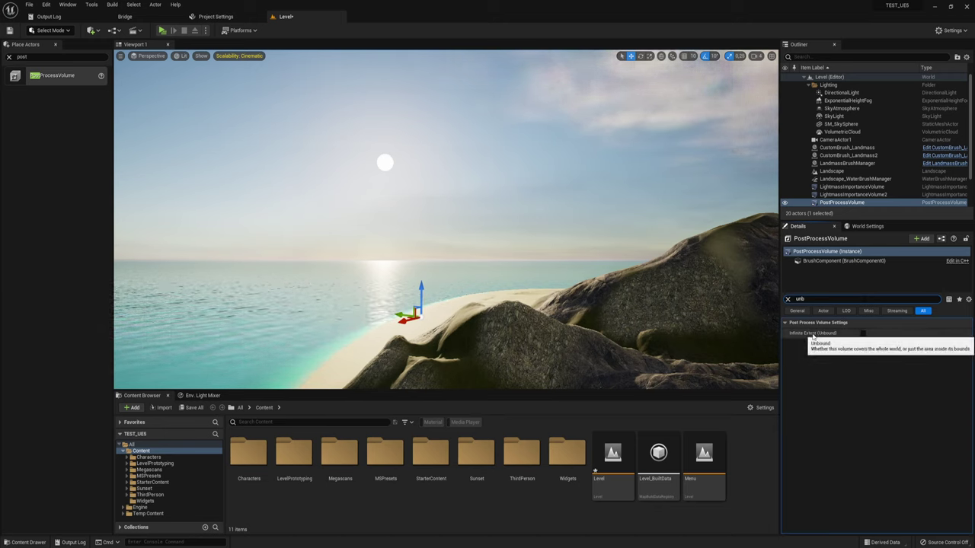
click(863, 333)
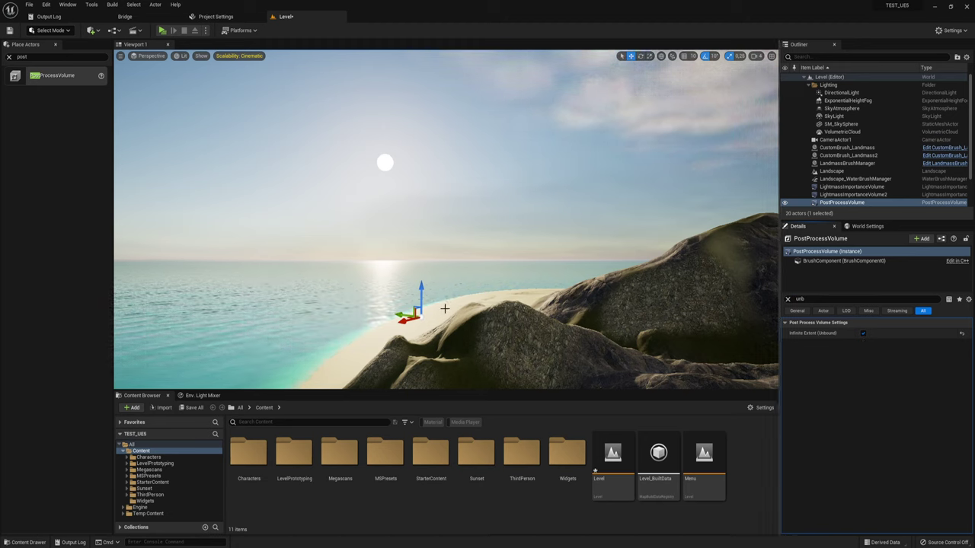
Raise the PostProcessVolume slightly above the sand and preview the shoreline in Game View
mouse_move(453, 300)
right_down()
mouse_move(457, 327)
mouse_move(466, 228)
right_up()
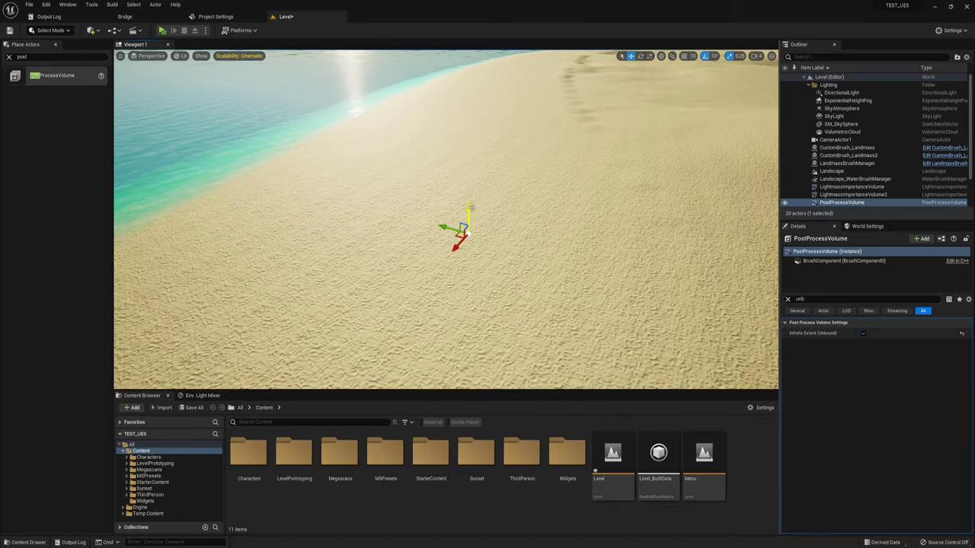
drag(469, 207, 473, 153)
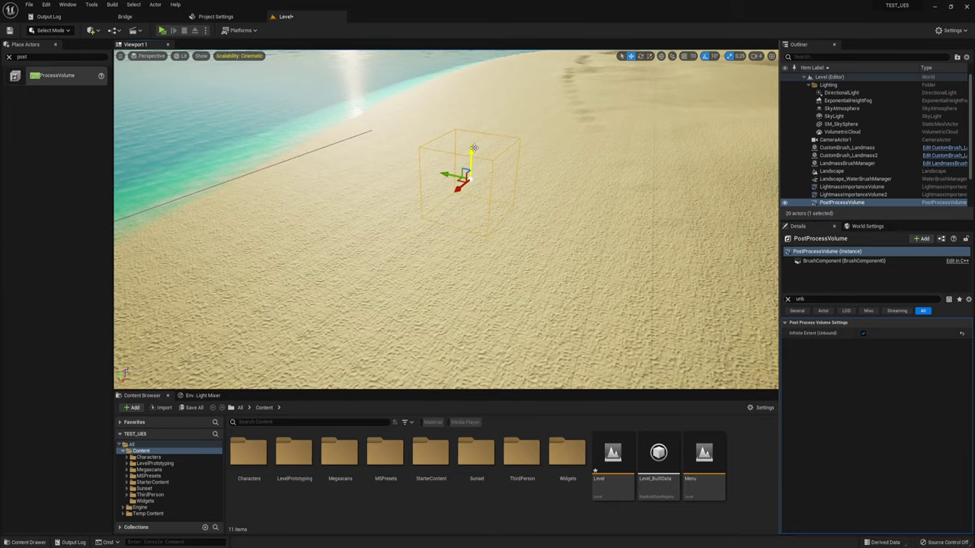
mouse_move(520, 208)
right_down()
mouse_move(427, 182)
mouse_move(530, 215)
right_up()
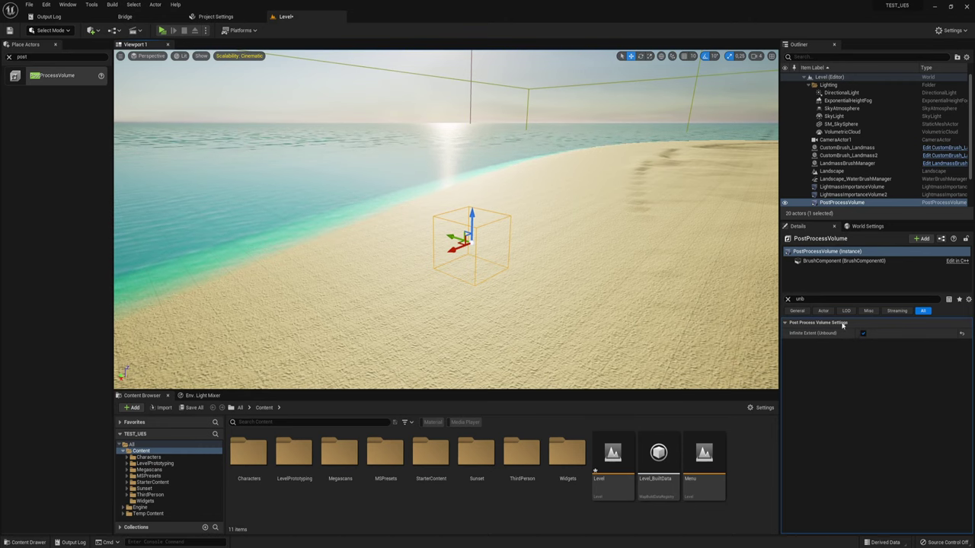
mouse_move(599, 198)
right_down()
mouse_move(592, 152)
mouse_move(602, 156)
right_up()
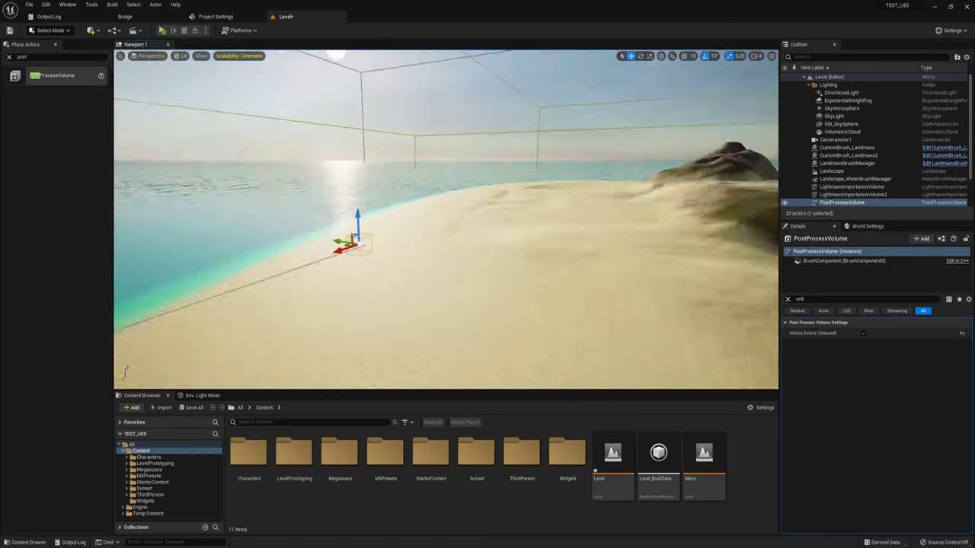
right_drag(599, 198, 581, 212)
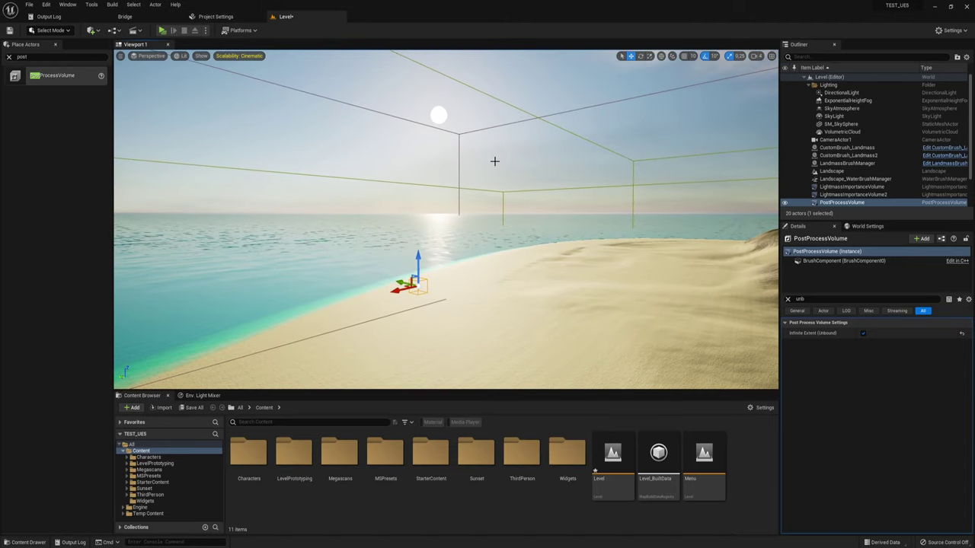
key(g)
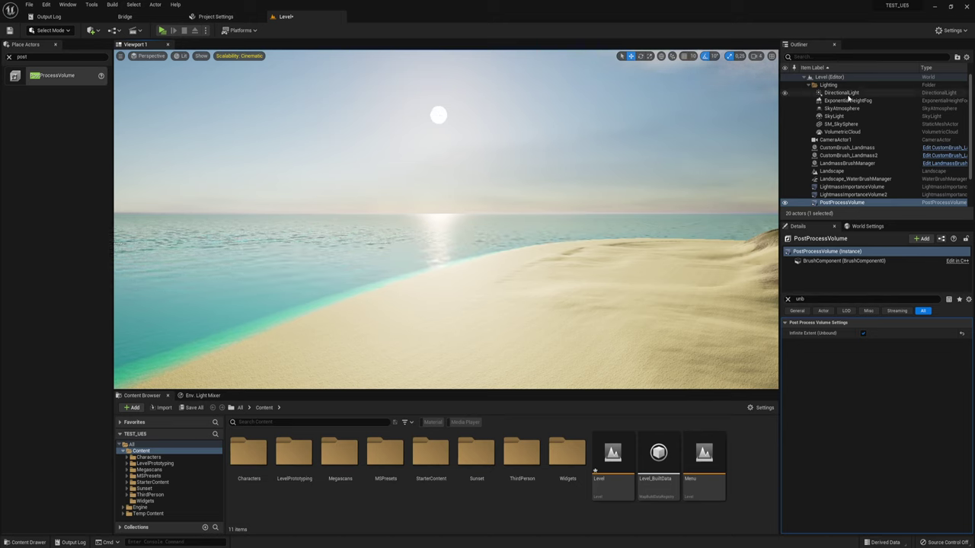
Clear the Details filter via the DirectionalLight, then reselect the PostProcessVolume
click(847, 93)
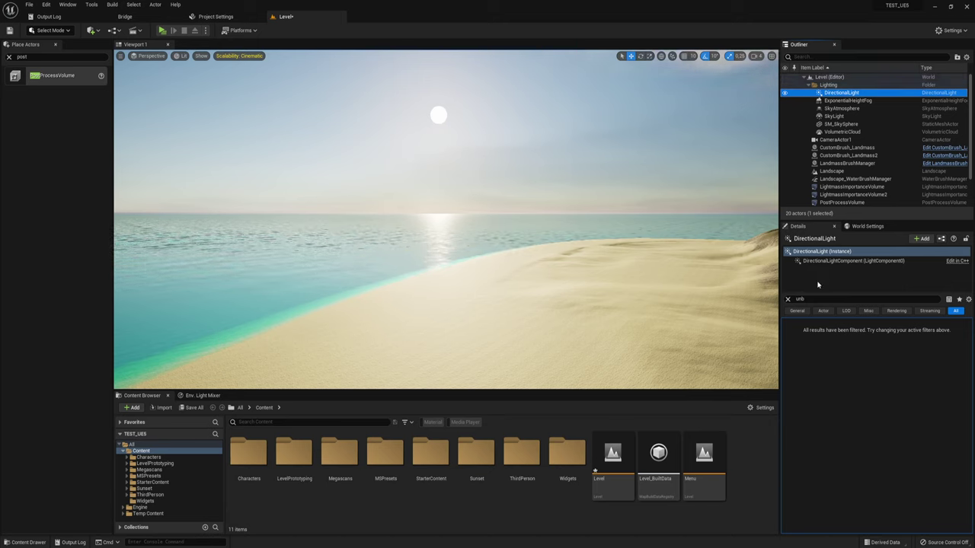
click(789, 299)
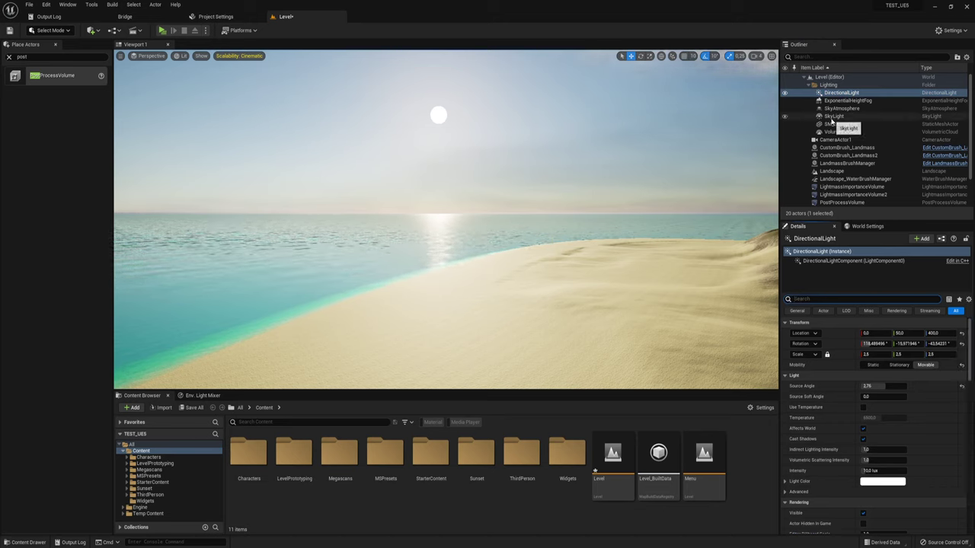
click(830, 203)
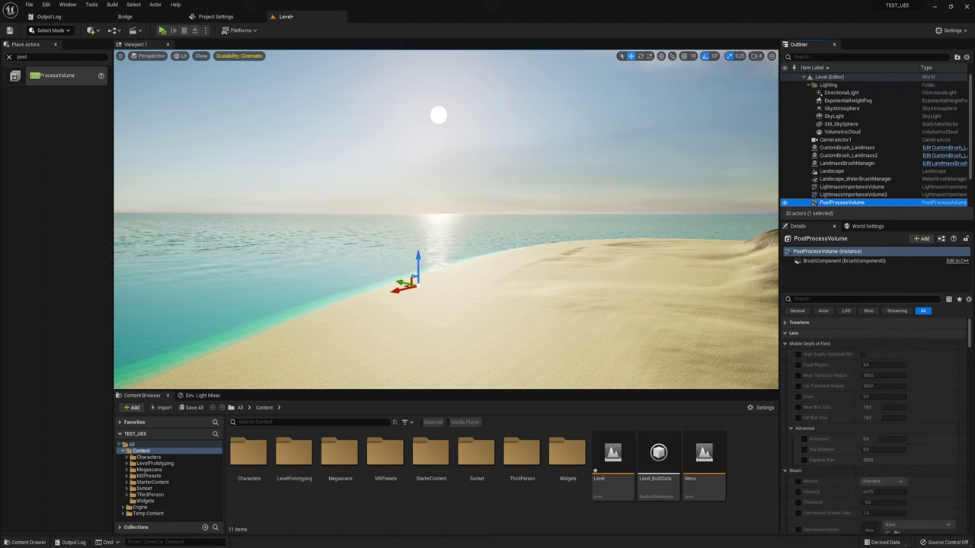
Filter Details for 'bloo' and override Bloom Intensity, settling it at 0.256
click(837, 299)
text(bloo)
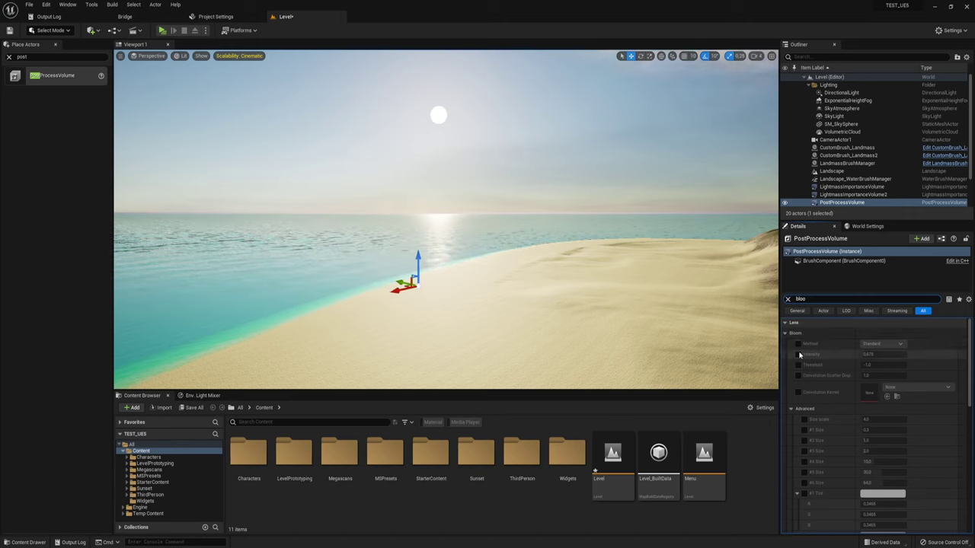
click(798, 354)
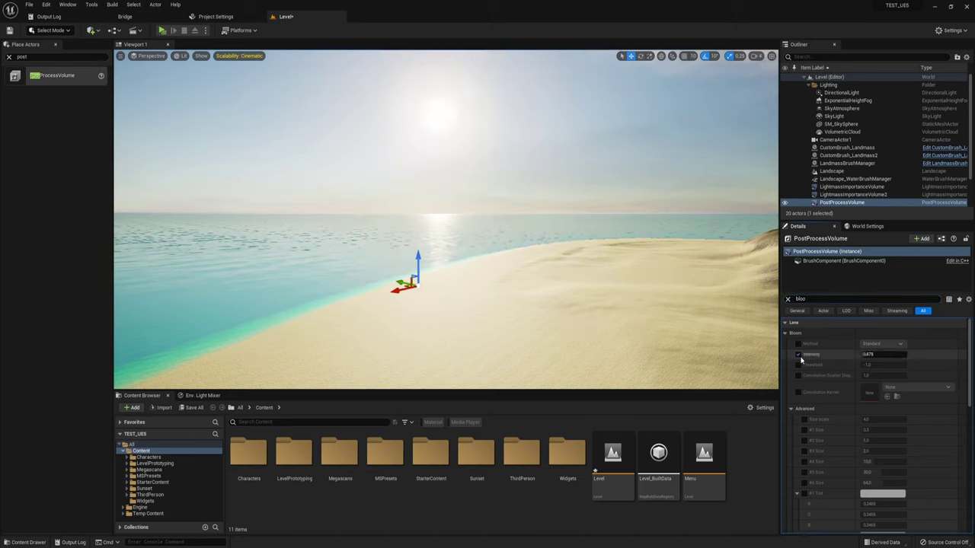
right_drag(481, 203, 482, 203)
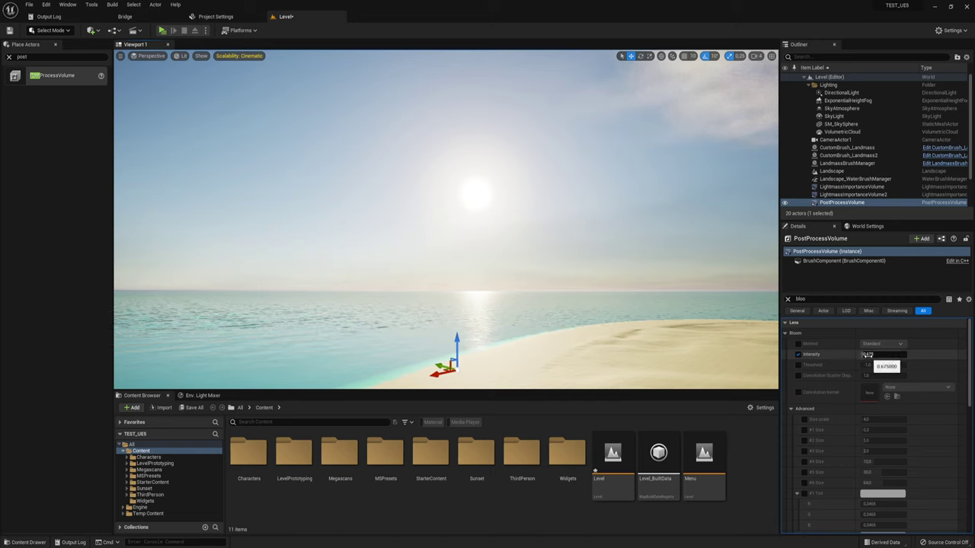
drag(884, 354, 906, 354)
text(0.675)
key(Return)
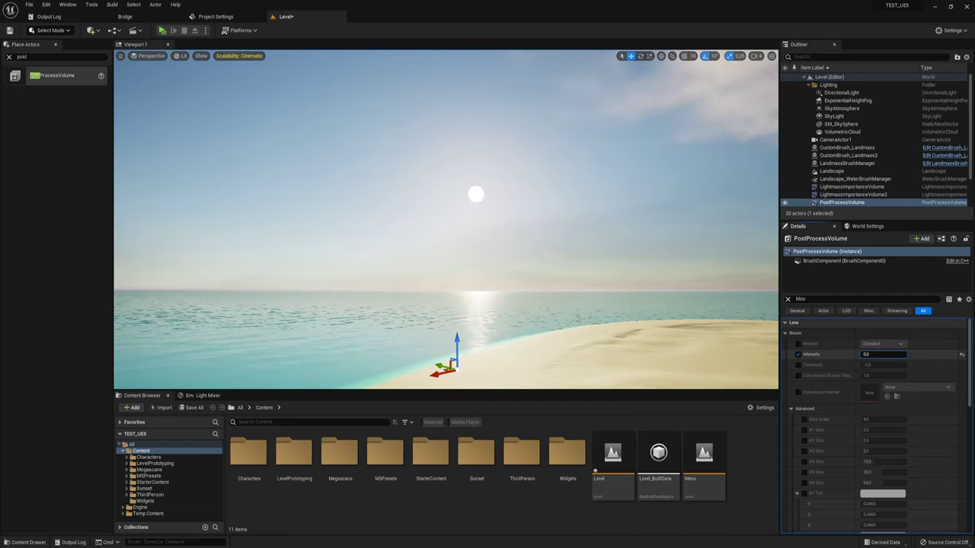
text(0.256)
key(Return)
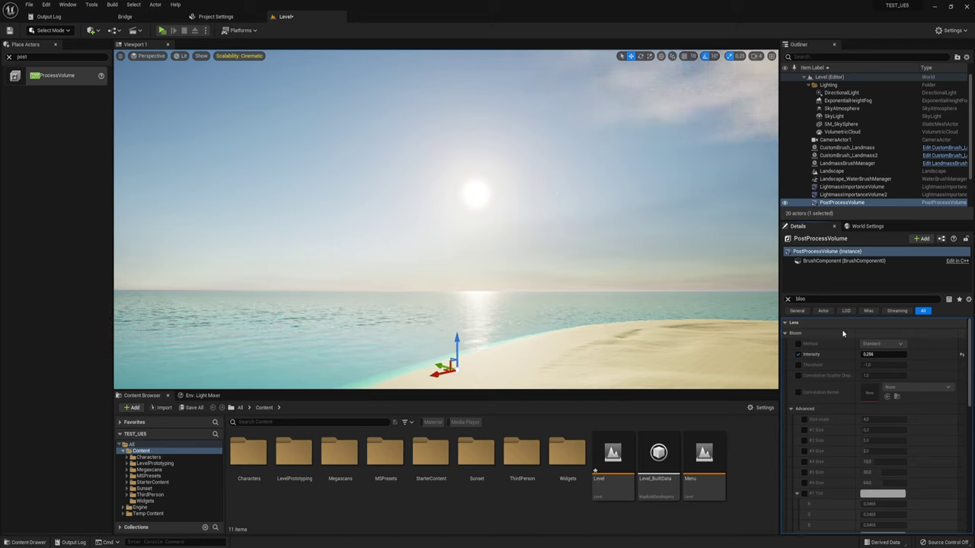
Enable the Bloom Method override and open its method dropdown
click(878, 355)
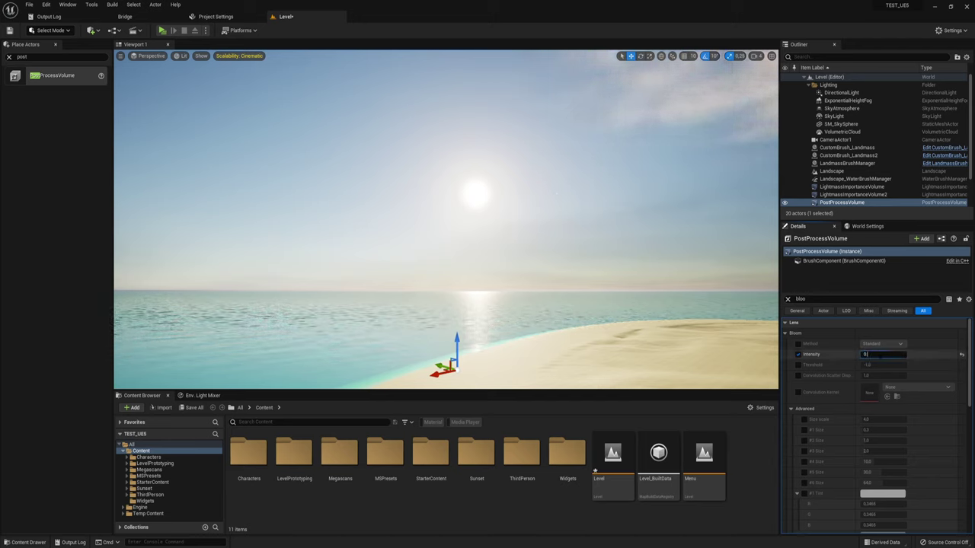
click(799, 344)
click(879, 344)
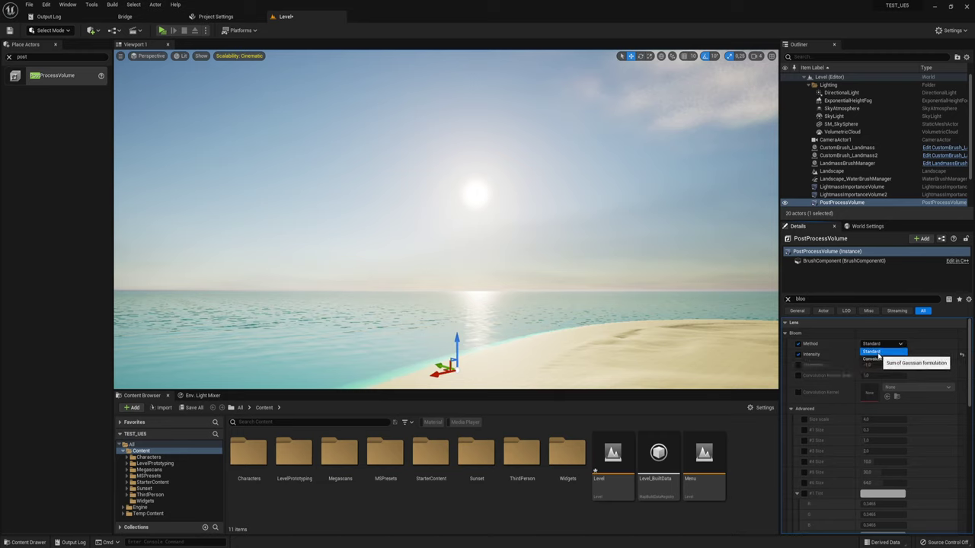
Switch Bloom Method to Convolution and raise Bloom Intensity to about 1.6
click(878, 354)
click(879, 344)
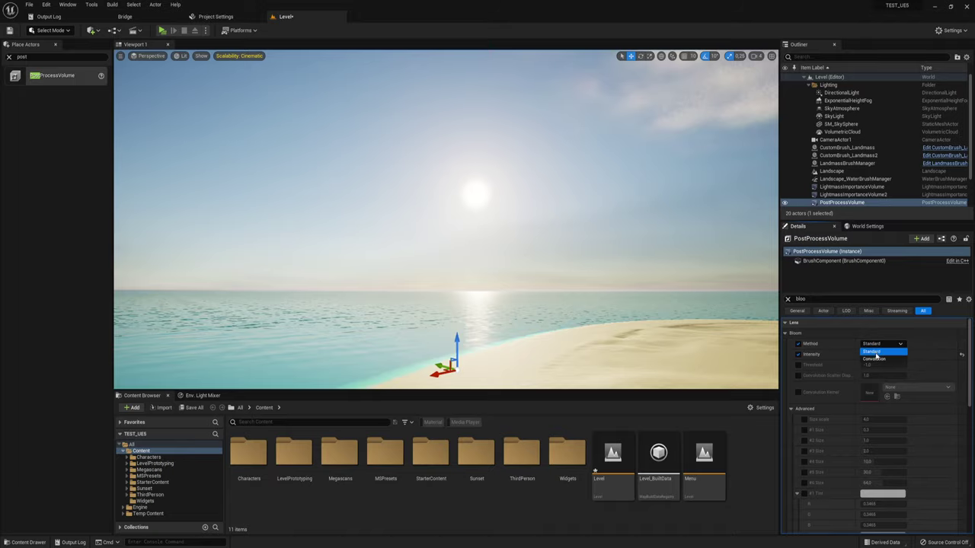
right_drag(467, 281, 533, 280)
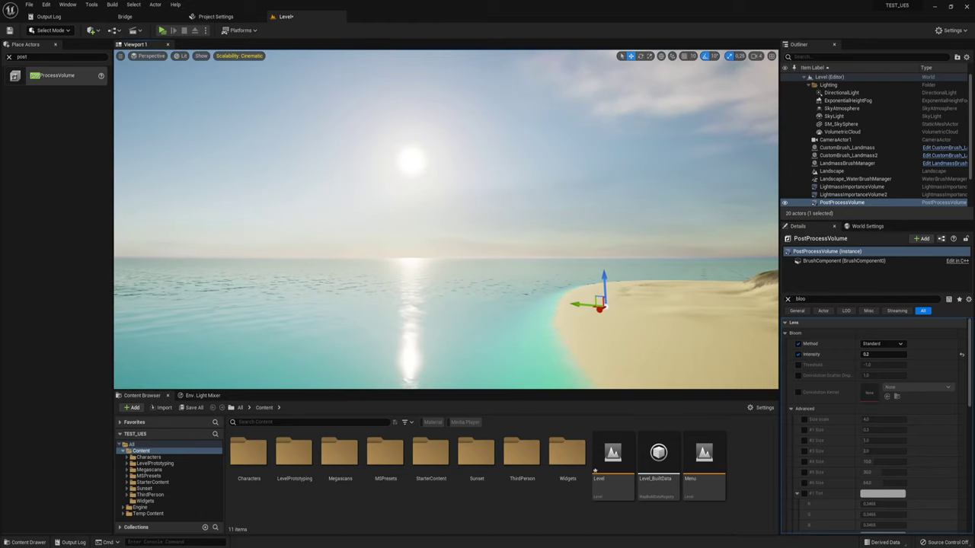
right_drag(533, 280, 686, 280)
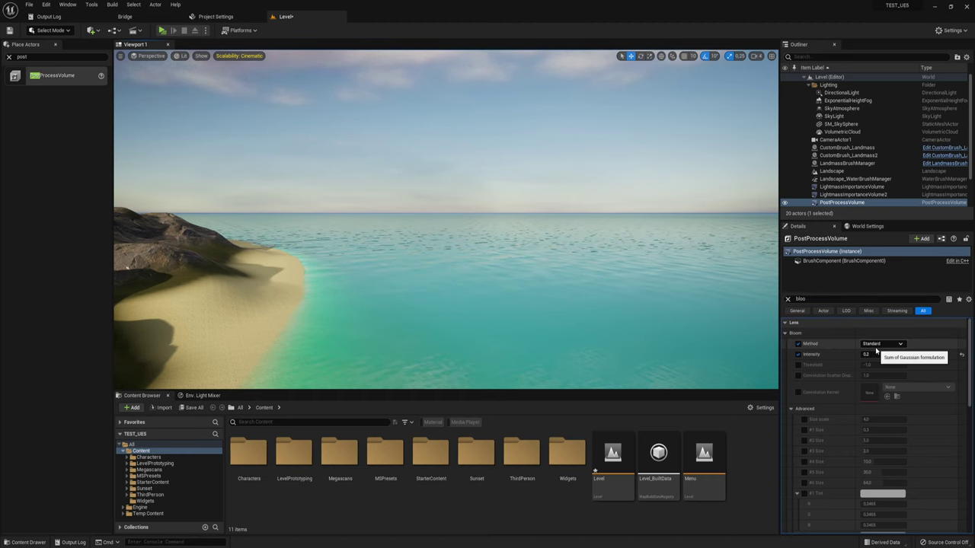
click(879, 344)
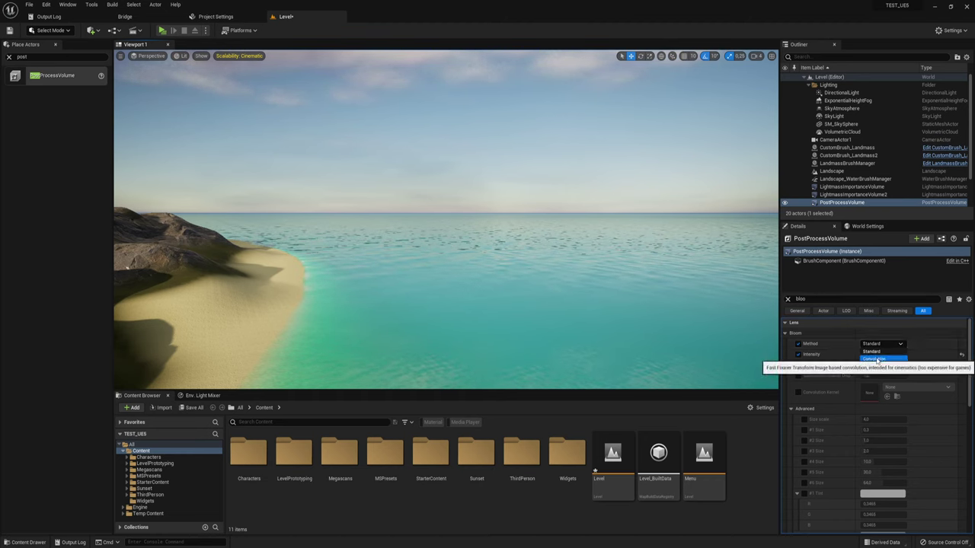
click(878, 360)
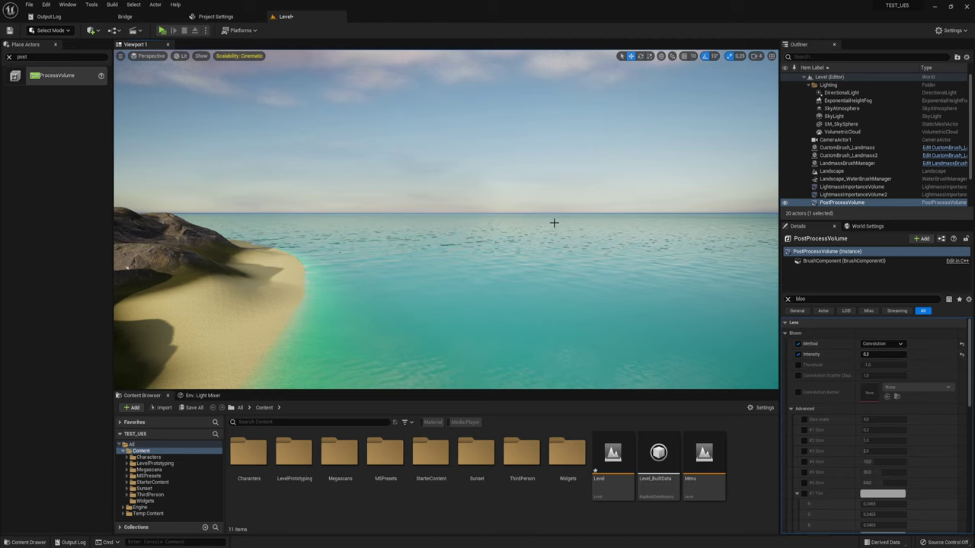
right_drag(577, 224, 577, 224)
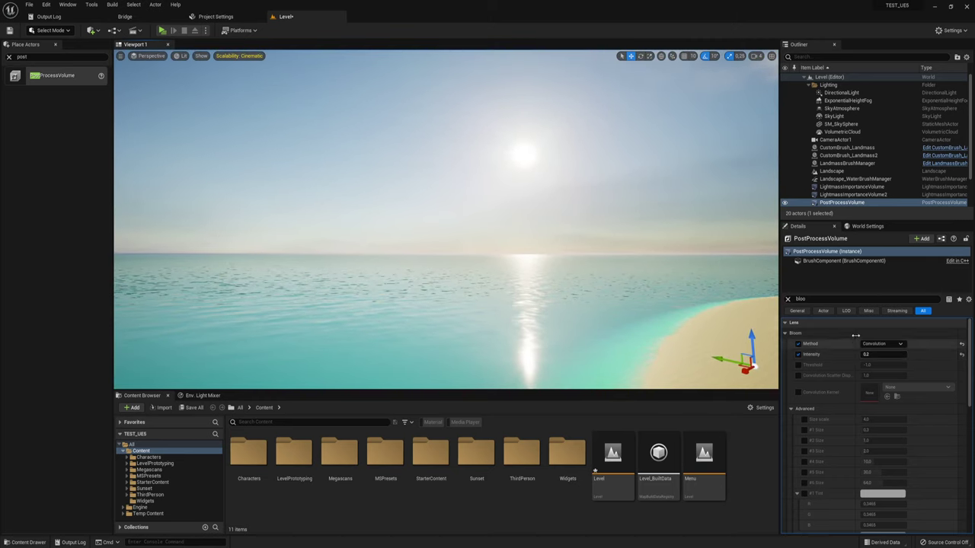
drag(880, 356, 883, 356)
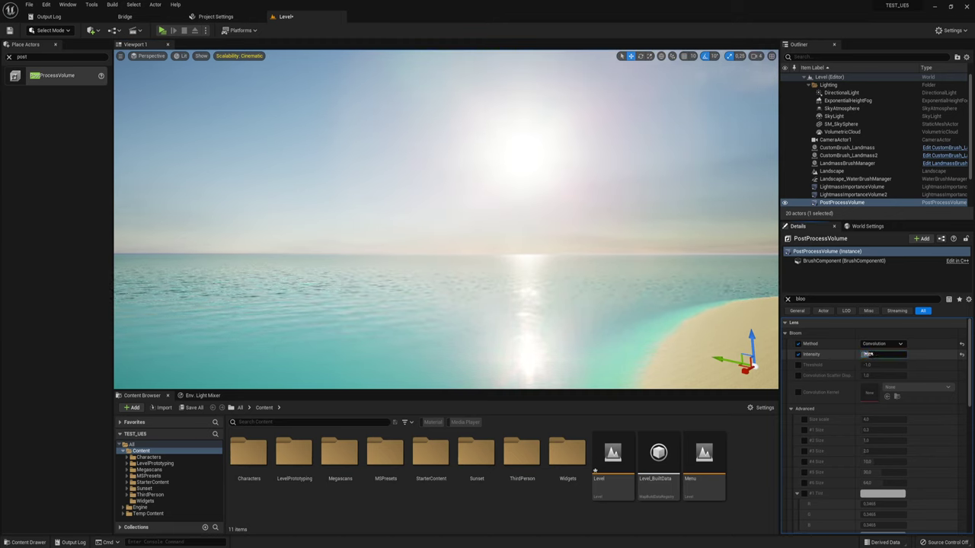
drag(883, 355, 872, 345)
Compare Standard and Convolution bloom while viewing the sun over the sea
click(872, 345)
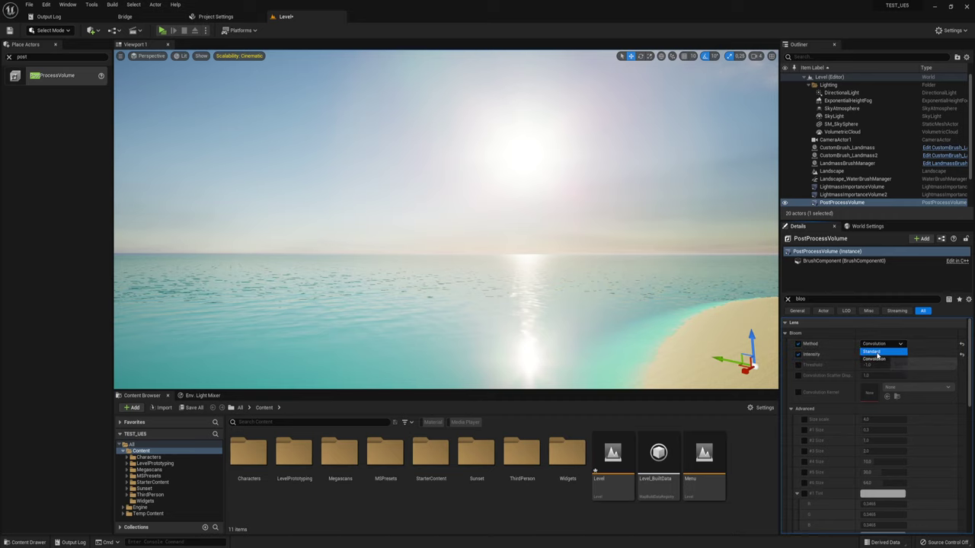
click(875, 356)
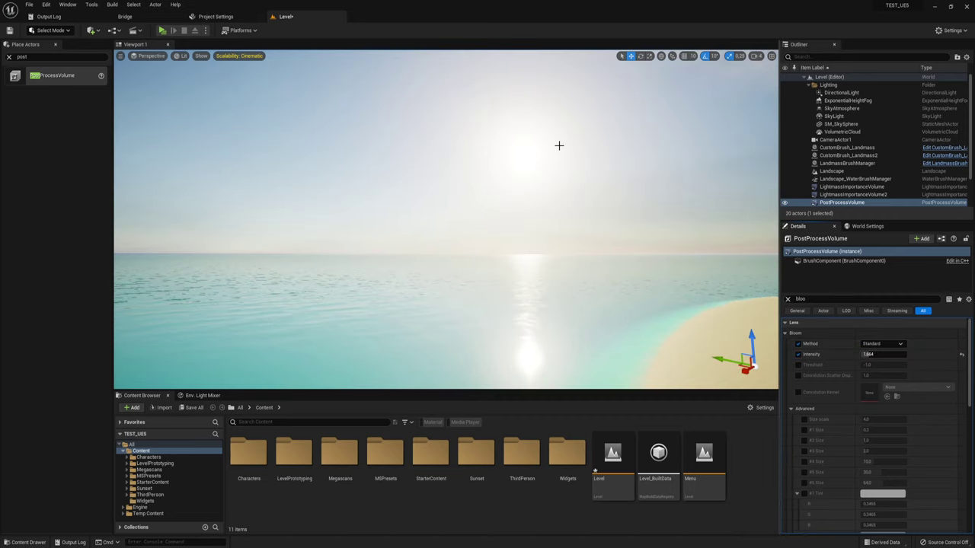
right_drag(616, 157, 550, 250)
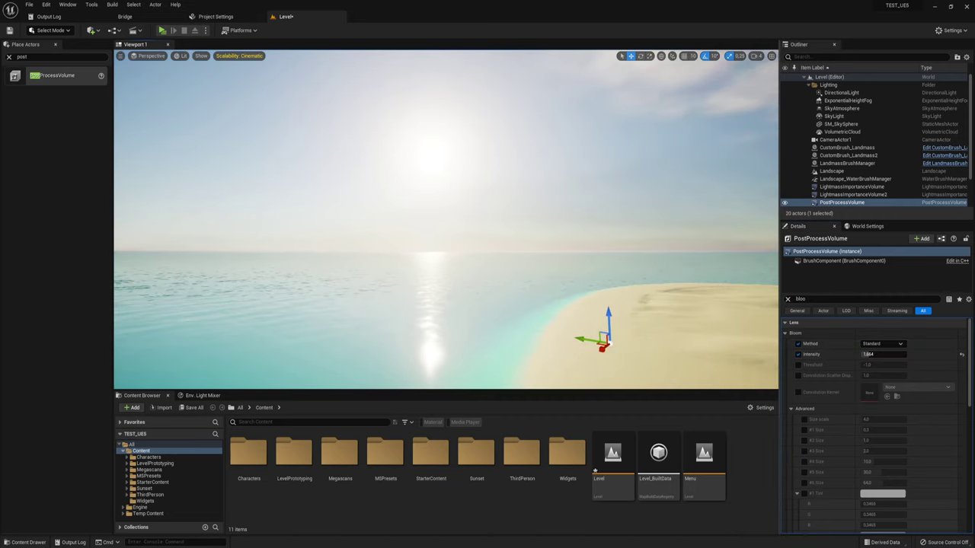
click(881, 343)
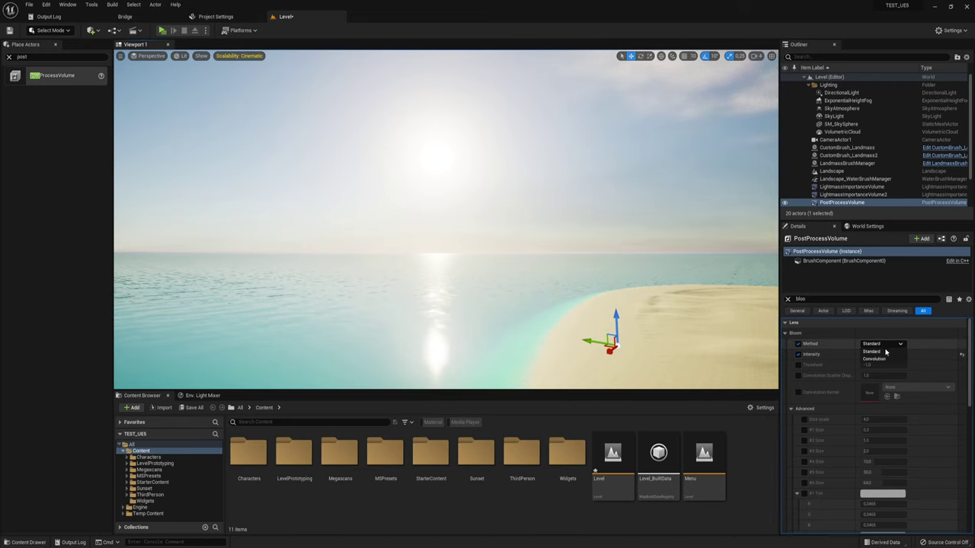
click(884, 361)
right_drag(515, 165, 242, 248)
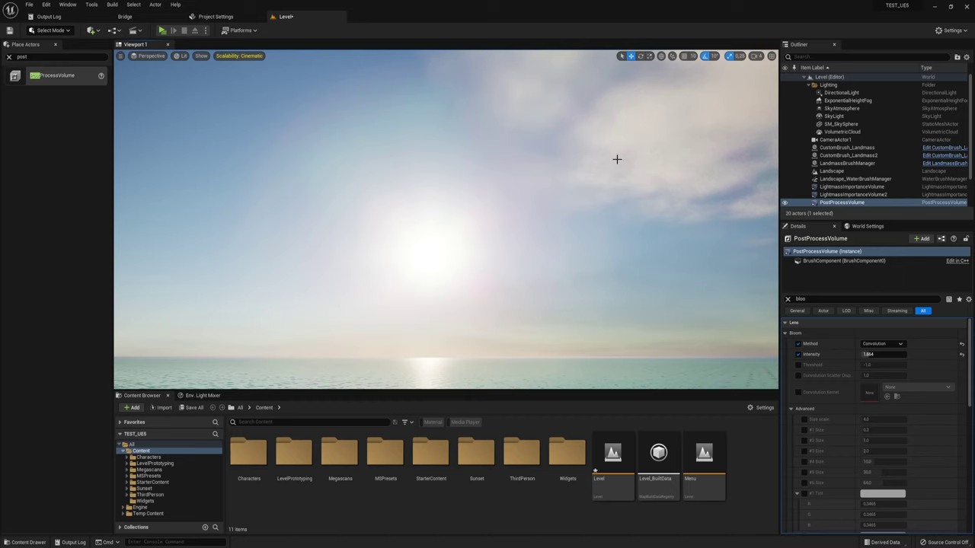
right_drag(446, 237, 435, 119)
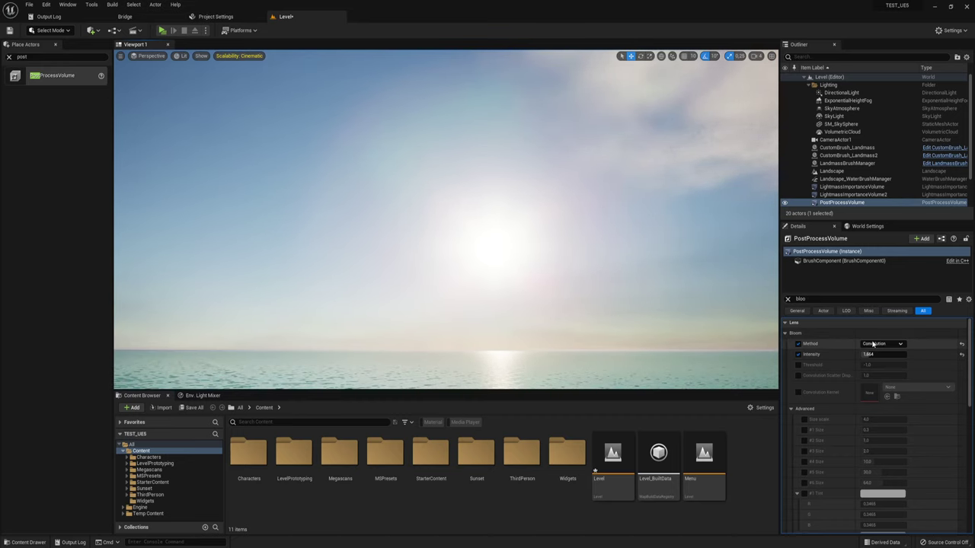
Set Bloom Method back to Standard, disable its override, and return Bloom Intensity to 0.2
click(881, 343)
click(873, 352)
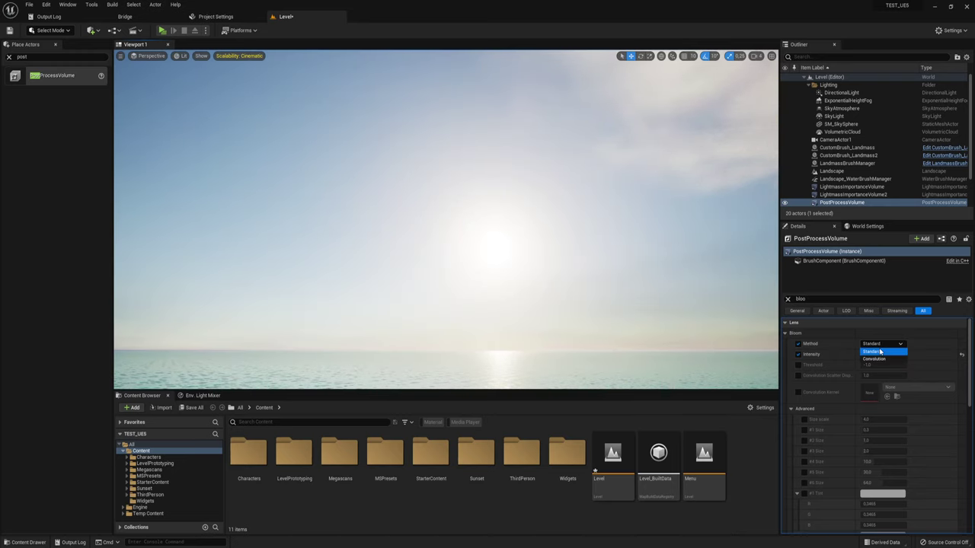
click(799, 344)
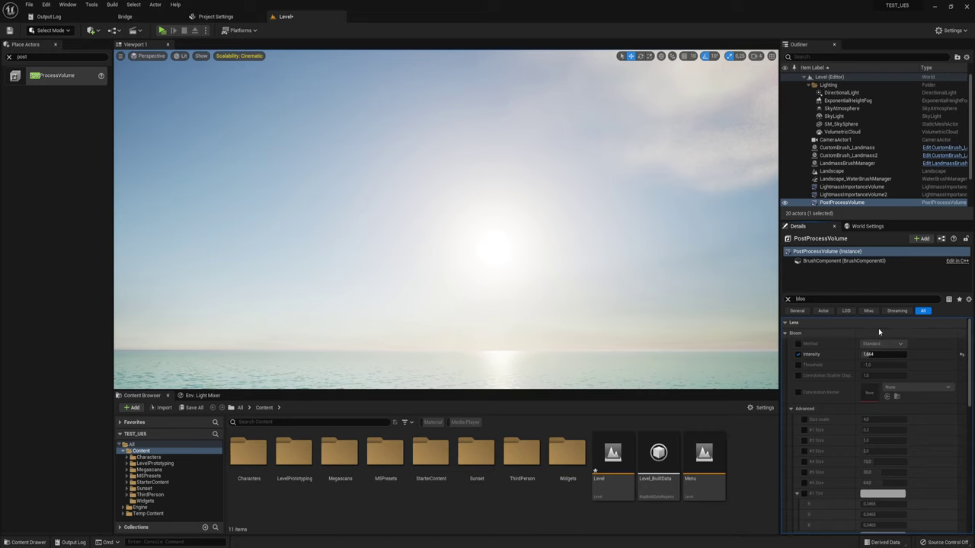
right_drag(460, 205, 459, 206)
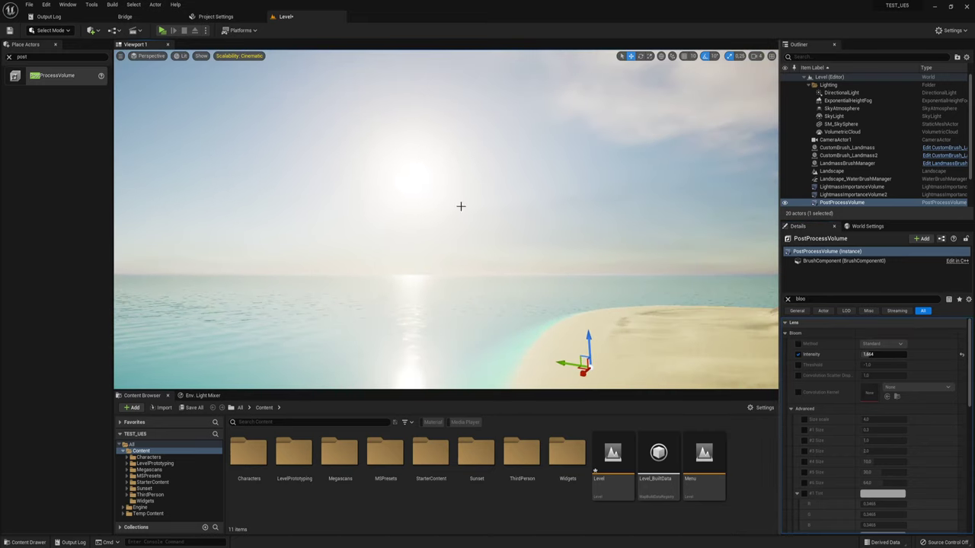
click(881, 356)
text(0)
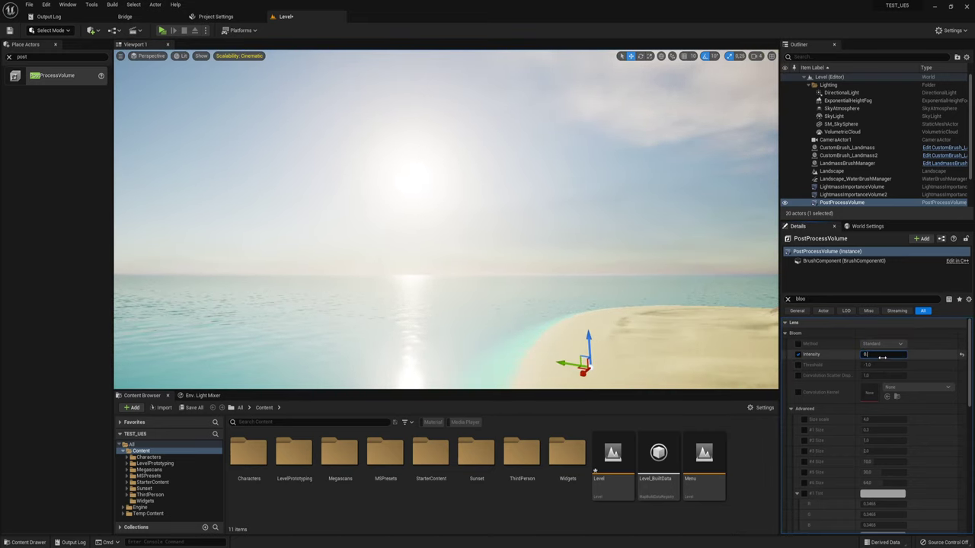
text(.2)
key(Return)
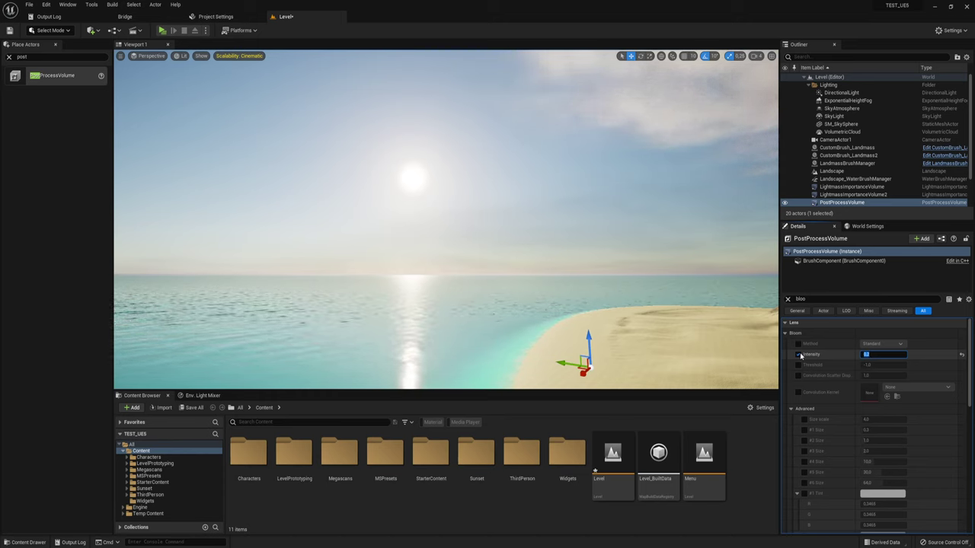
click(800, 299)
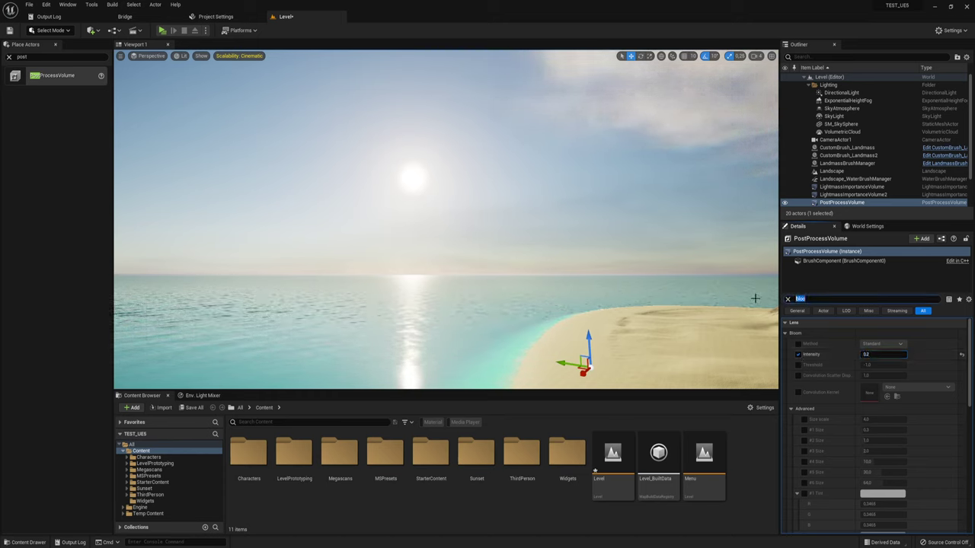
Filter Details for 'flare', enable Lens Flares Intensity, and try values up to 1.28
text(flare)
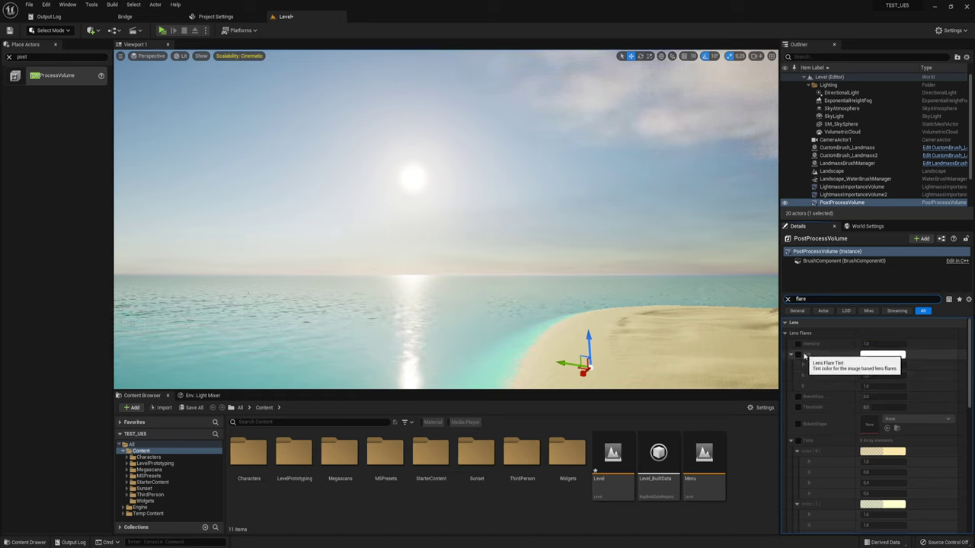
click(798, 344)
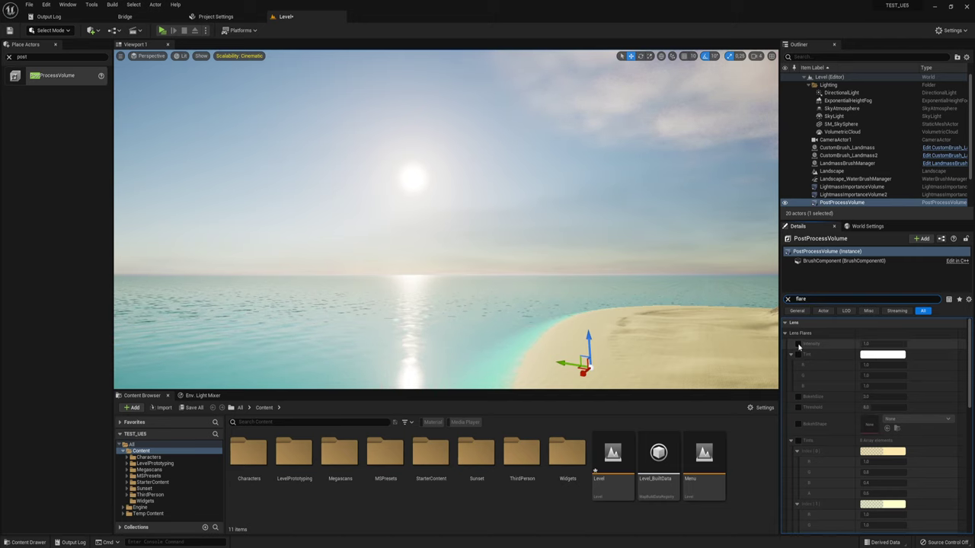
mouse_move(501, 244)
right_down()
mouse_move(495, 221)
mouse_move(454, 228)
right_up()
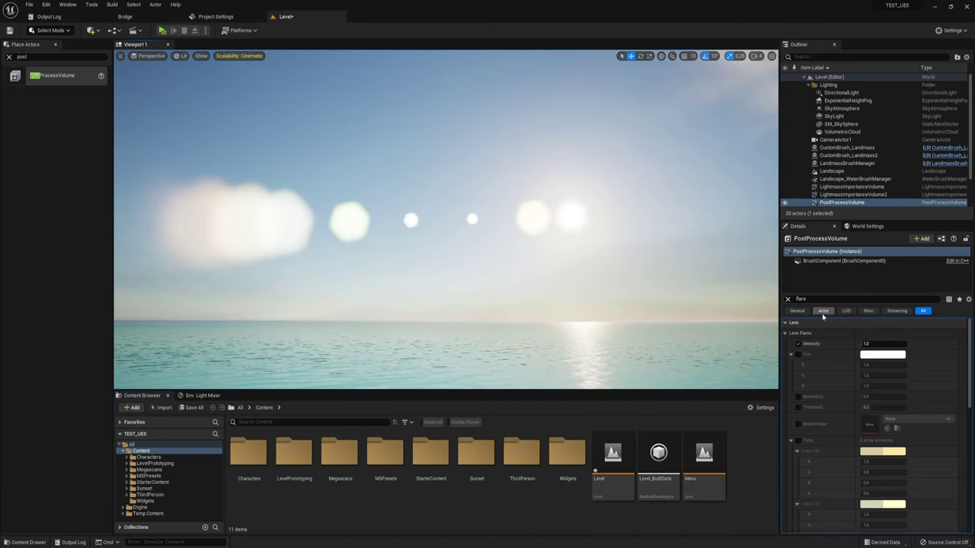
drag(882, 343, 898, 343)
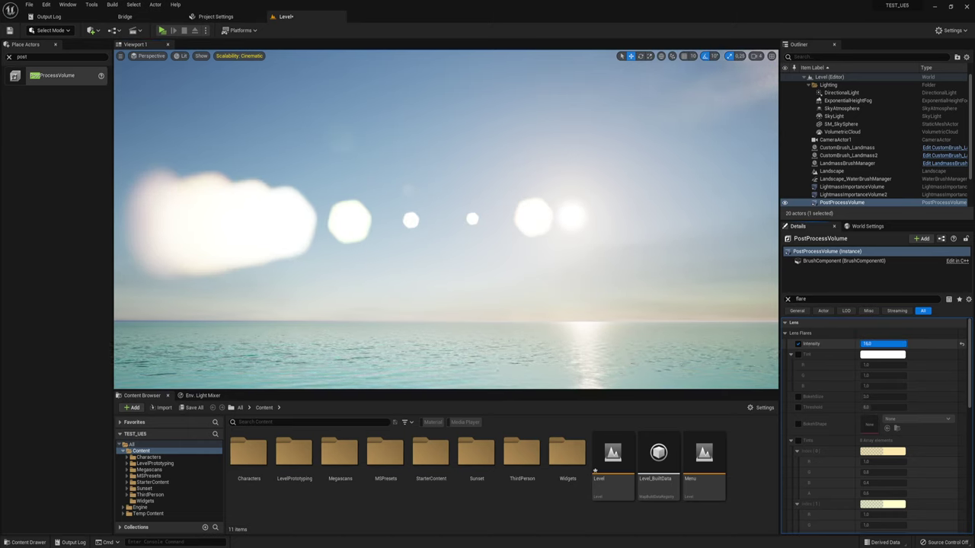
drag(898, 343, 884, 343)
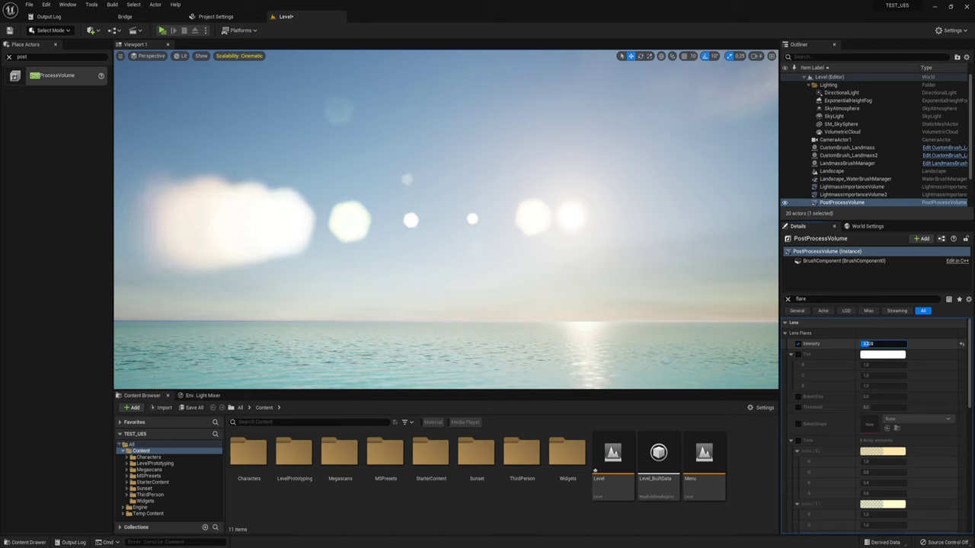
key(Return)
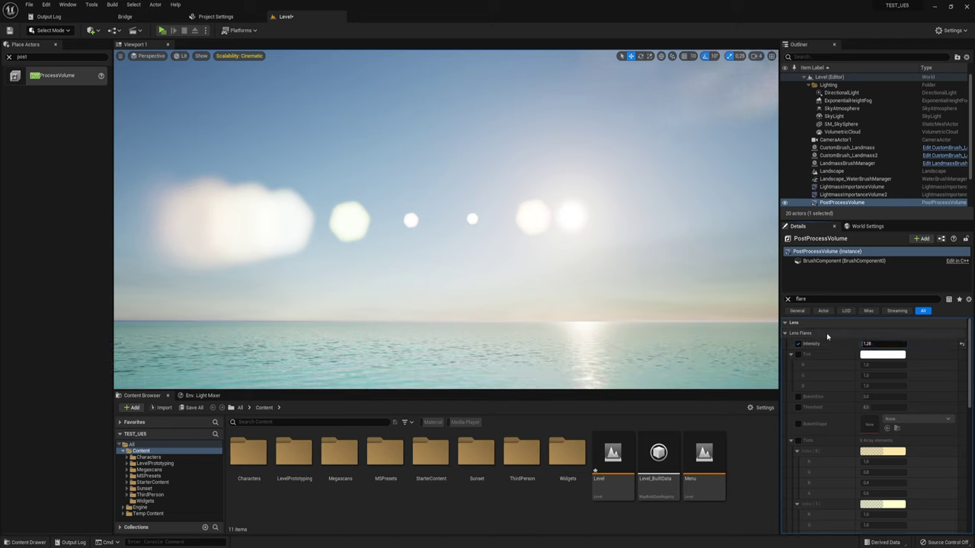
Settle Lens Flares Intensity at 0.1 after trying 0 and 0.256
mouse_move(868, 344)
mouse_down()
mouse_move(853, 344)
mouse_move(876, 344)
mouse_up()
text(0.384)
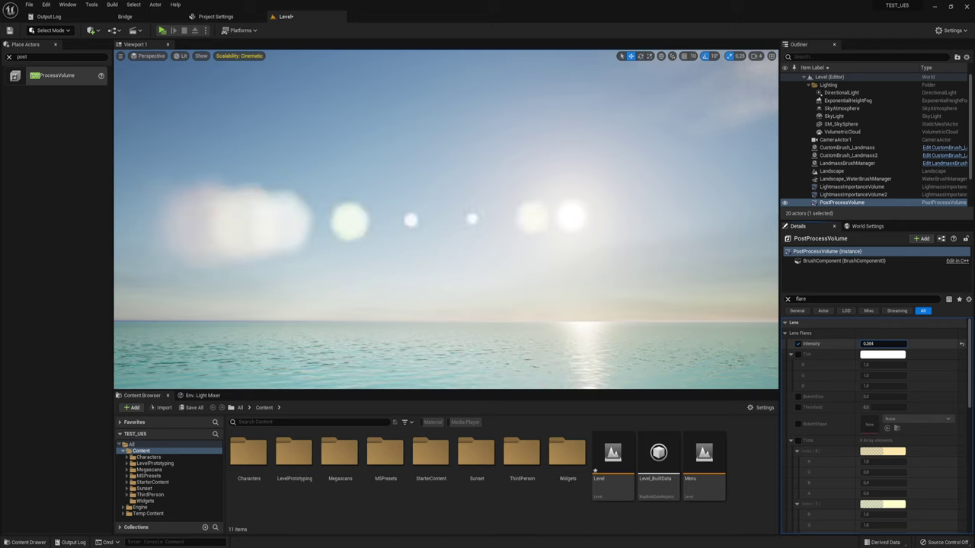
text(0)
key(Return)
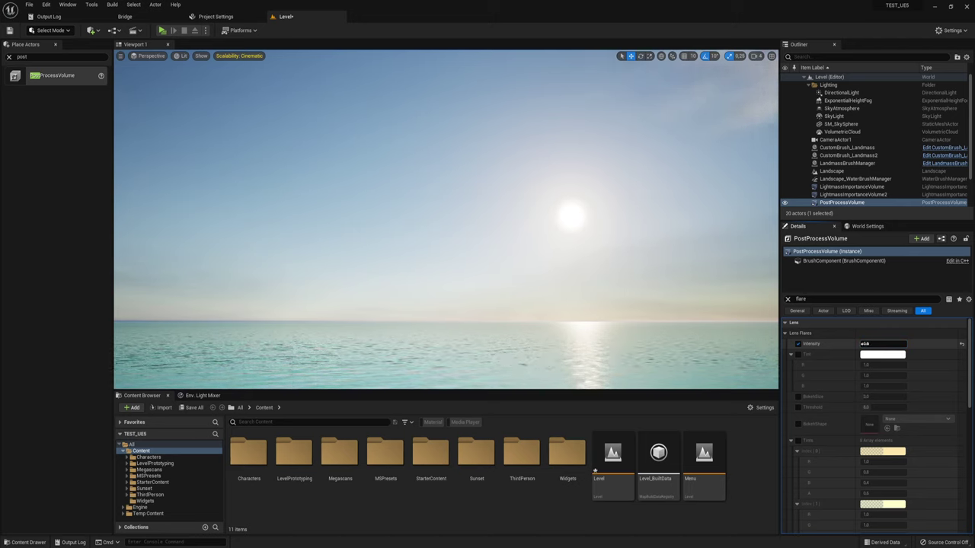
drag(868, 344, 876, 343)
text(0)
key(Return)
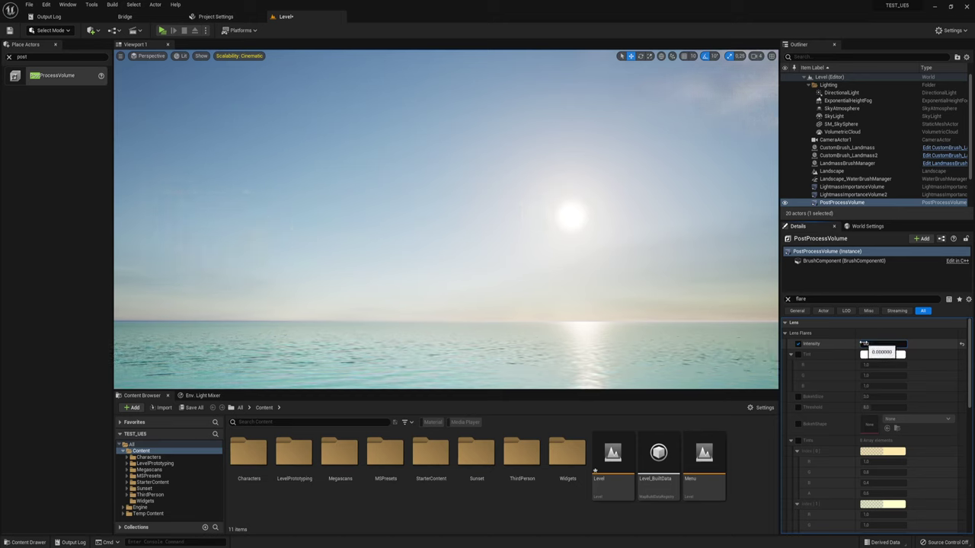
click(864, 344)
text(0.1)
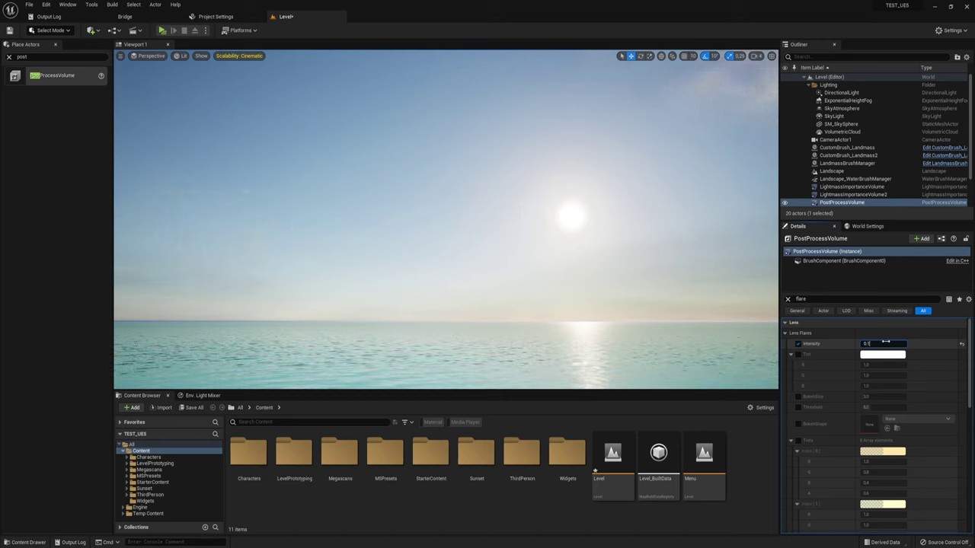
key(Return)
Boost Lens Flares Intensity to about 3.72, checking flare ghosts against sky and rocks
mouse_move(592, 240)
right_down()
mouse_move(639, 305)
mouse_move(578, 229)
mouse_move(533, 274)
mouse_move(579, 304)
mouse_move(587, 242)
right_up()
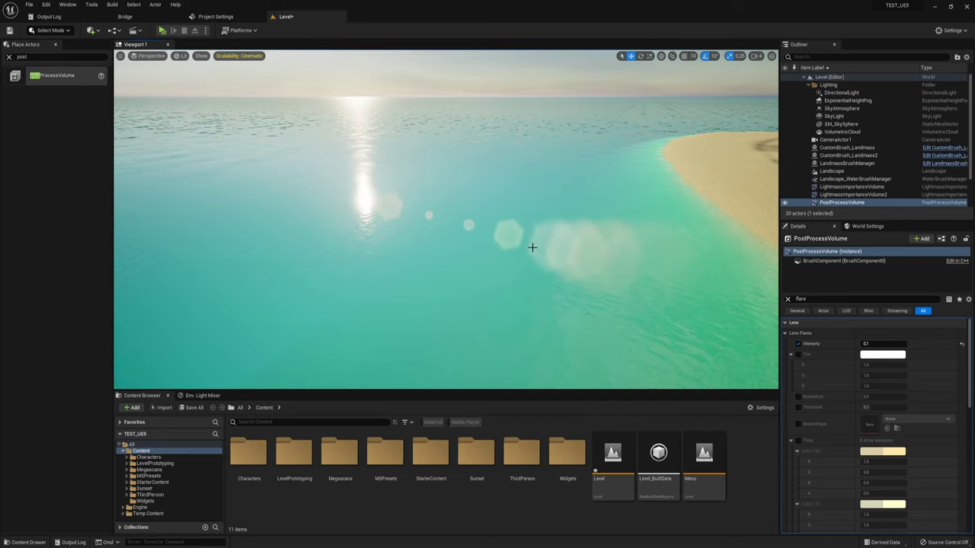
right_drag(533, 247, 532, 247)
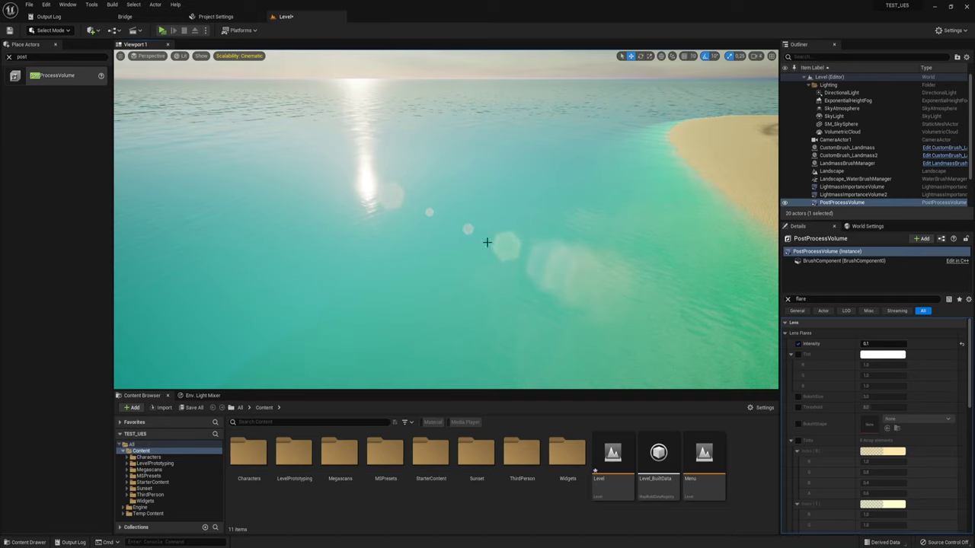
drag(884, 344, 454, 273)
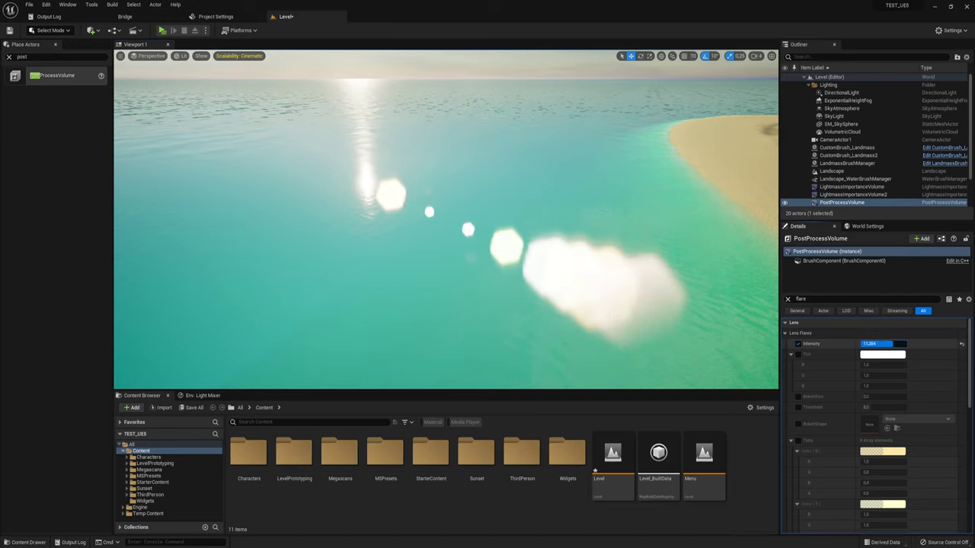
right_drag(455, 273, 455, 273)
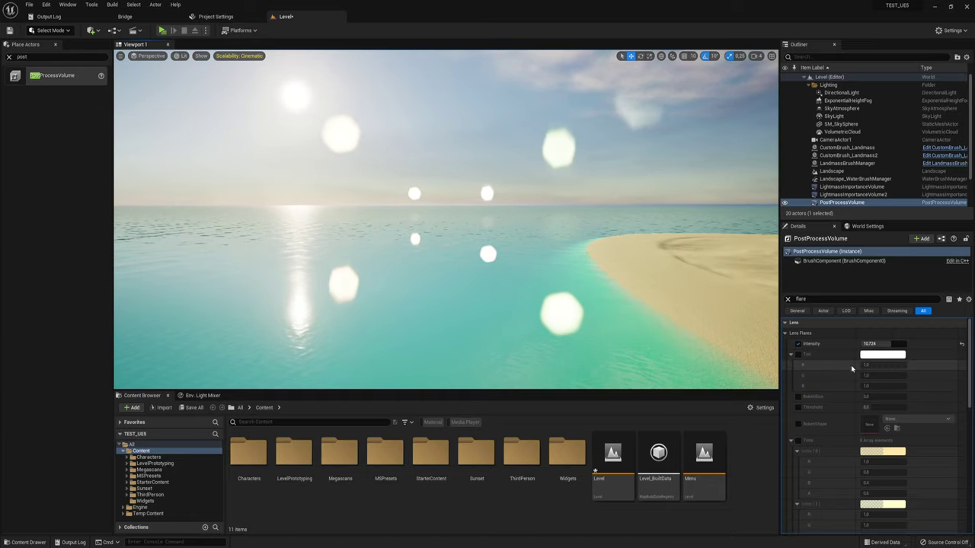
drag(876, 343, 860, 343)
right_drag(424, 187, 424, 187)
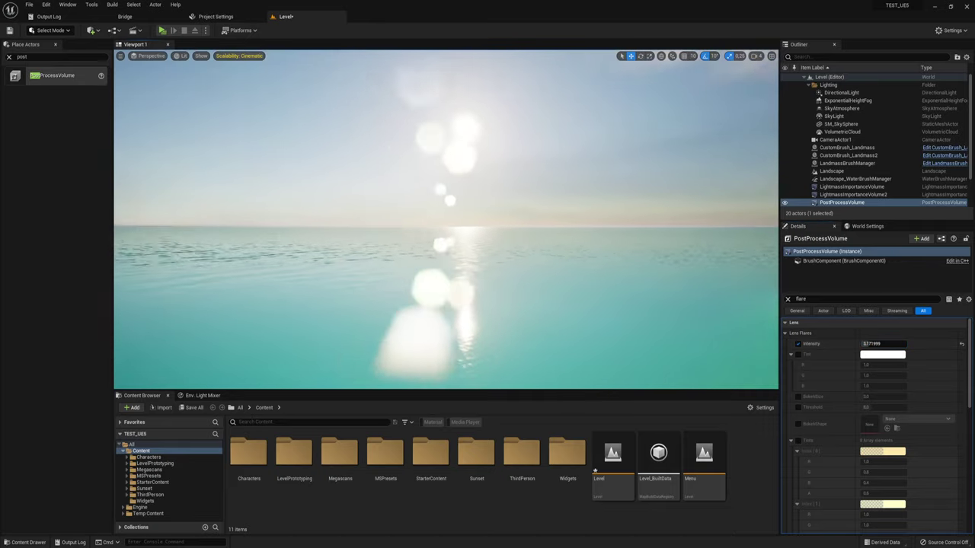
right_drag(492, 226, 492, 226)
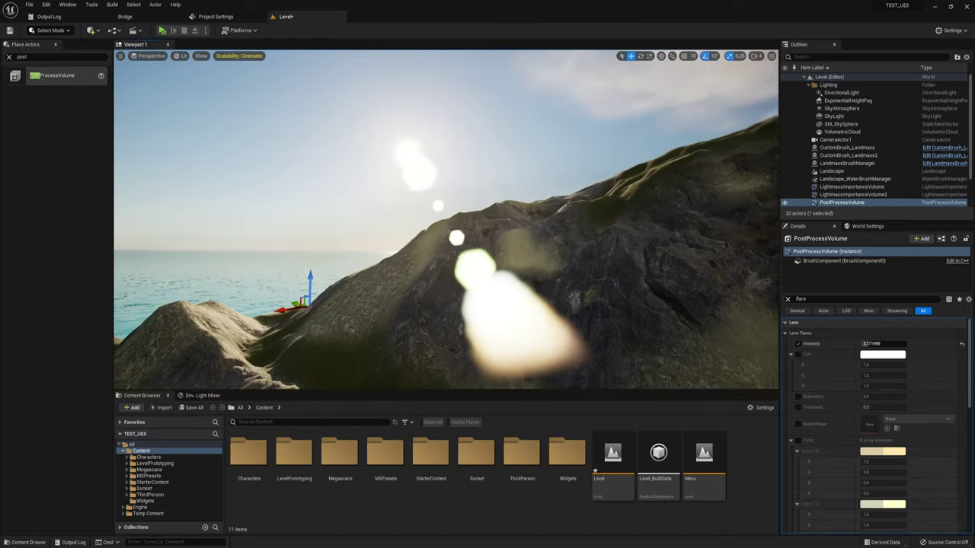
right_drag(539, 250, 539, 250)
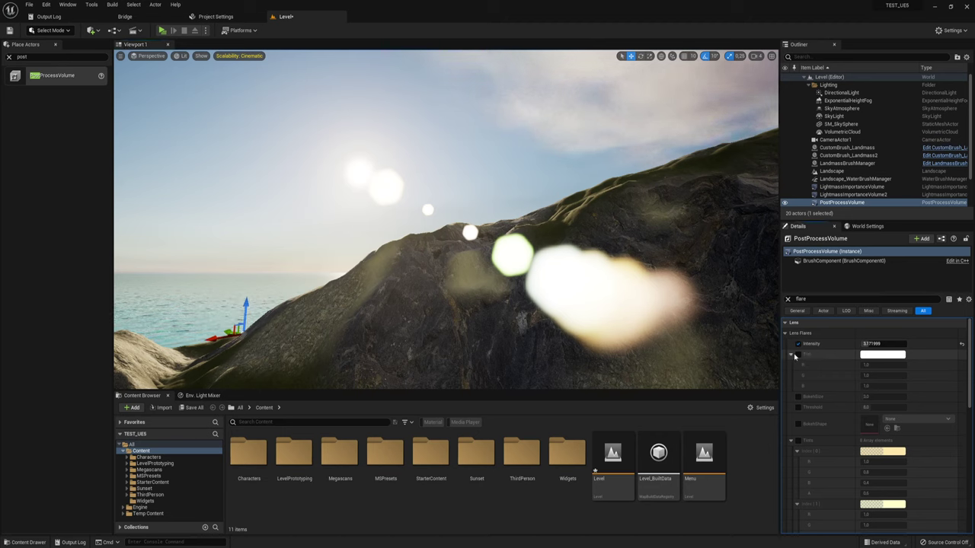
Enable Lens Flares Tint and pick blue in the Color Picker
click(798, 355)
click(878, 355)
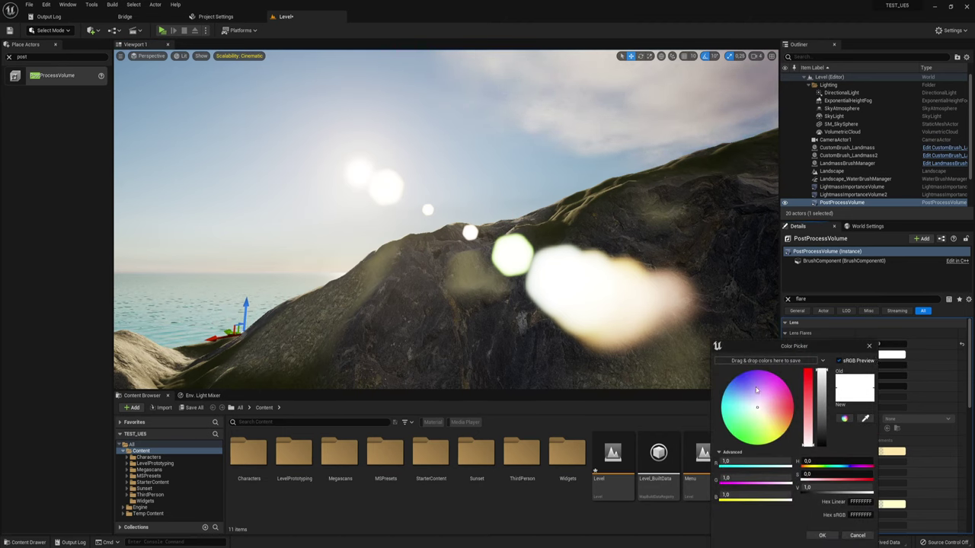
mouse_move(757, 404)
mouse_down()
mouse_move(731, 375)
mouse_move(739, 378)
mouse_up()
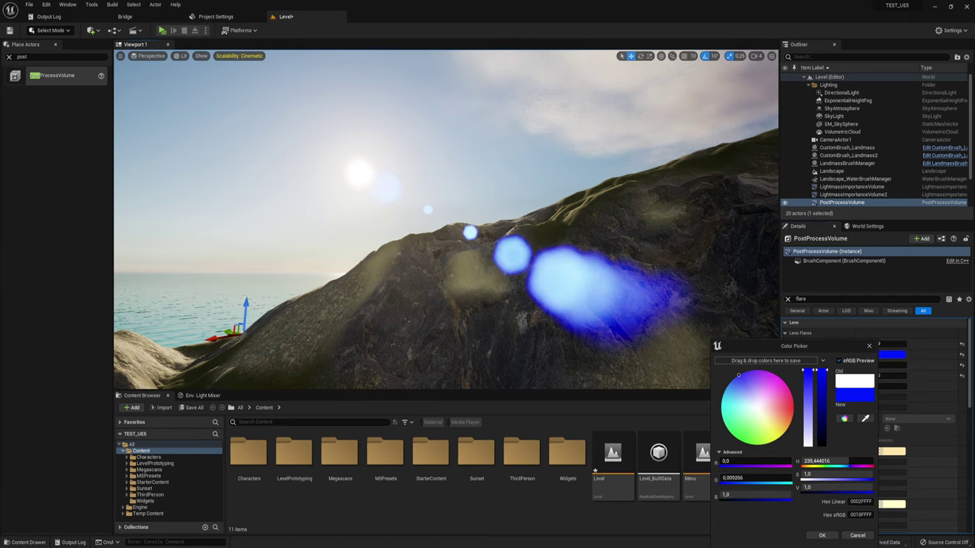
right_drag(464, 304, 464, 304)
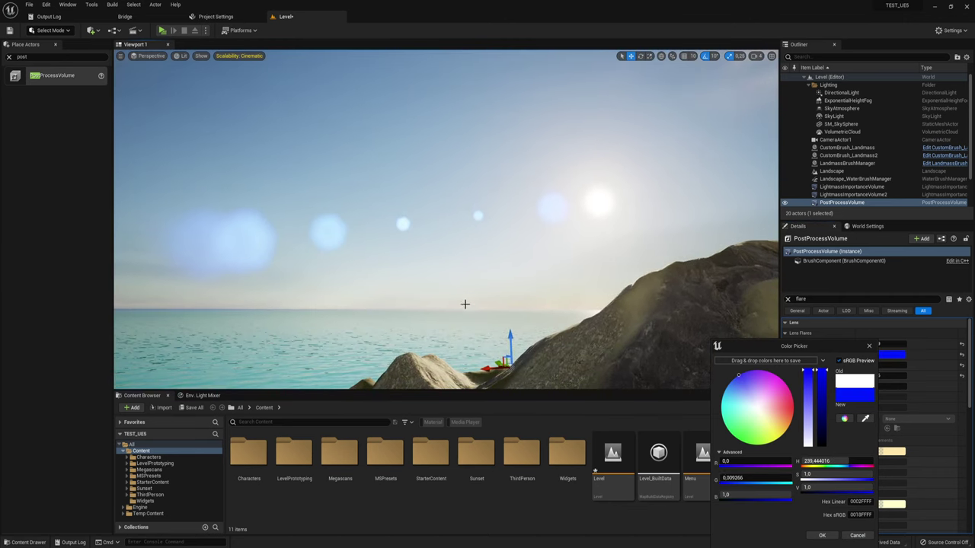
click(869, 348)
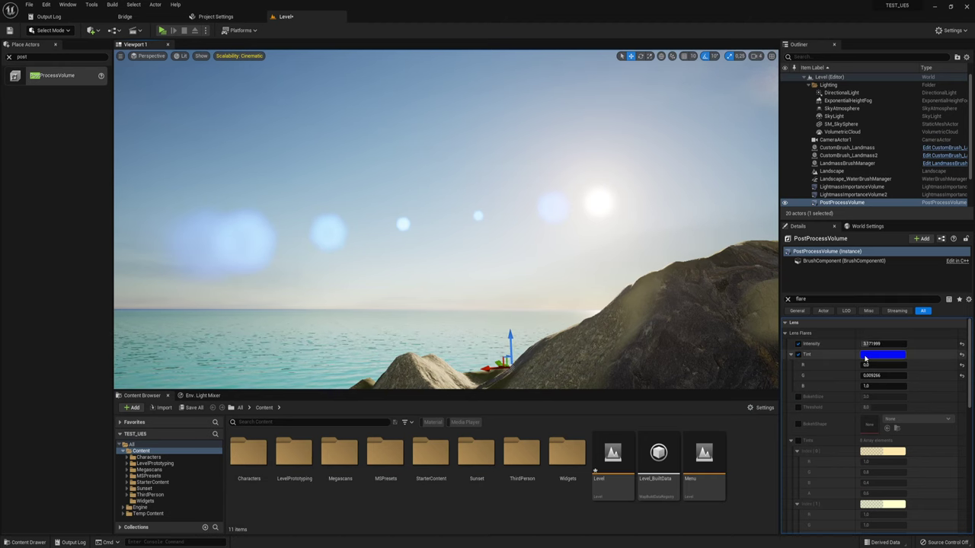
Try pink and purple flare tints, then cancel to keep blue
click(872, 355)
drag(761, 408, 781, 403)
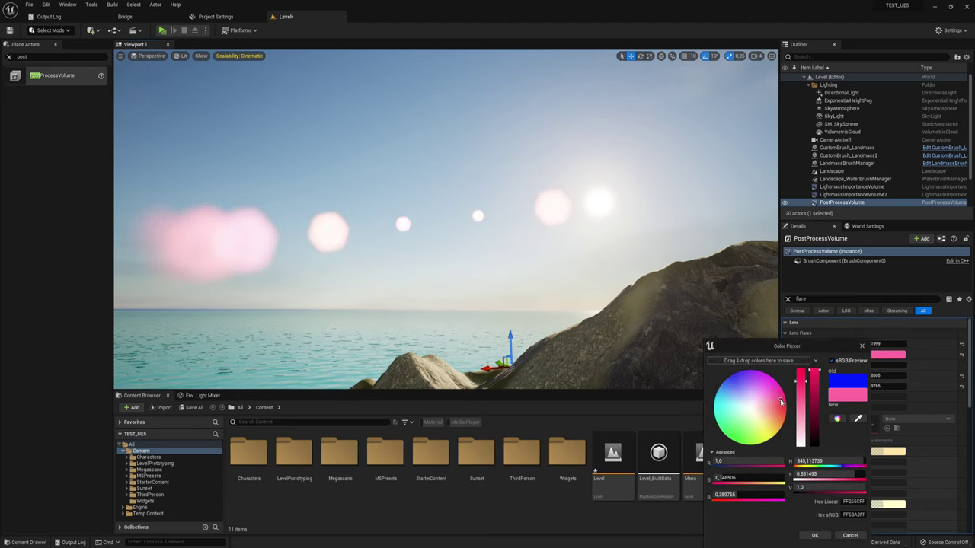
mouse_move(445, 221)
right_down()
mouse_move(472, 228)
mouse_move(426, 198)
right_up()
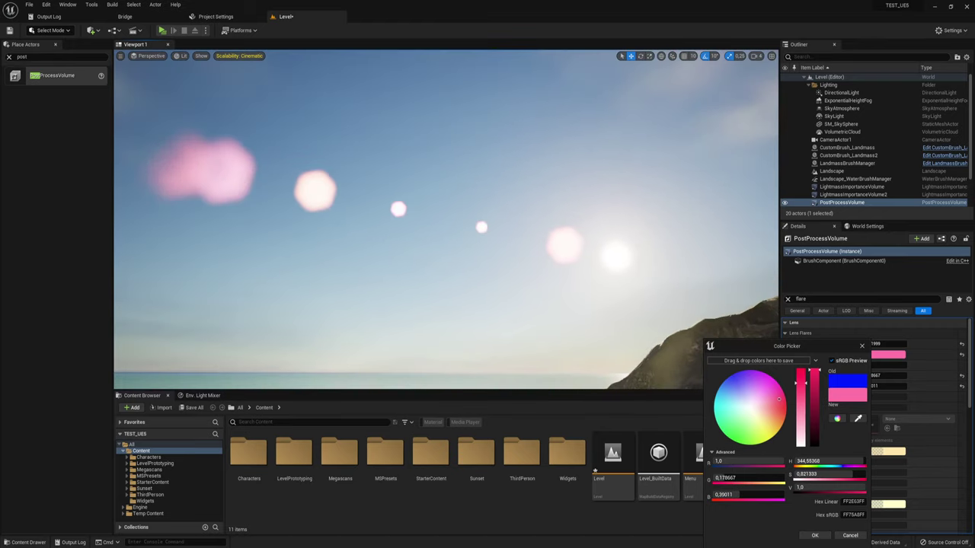
click(748, 376)
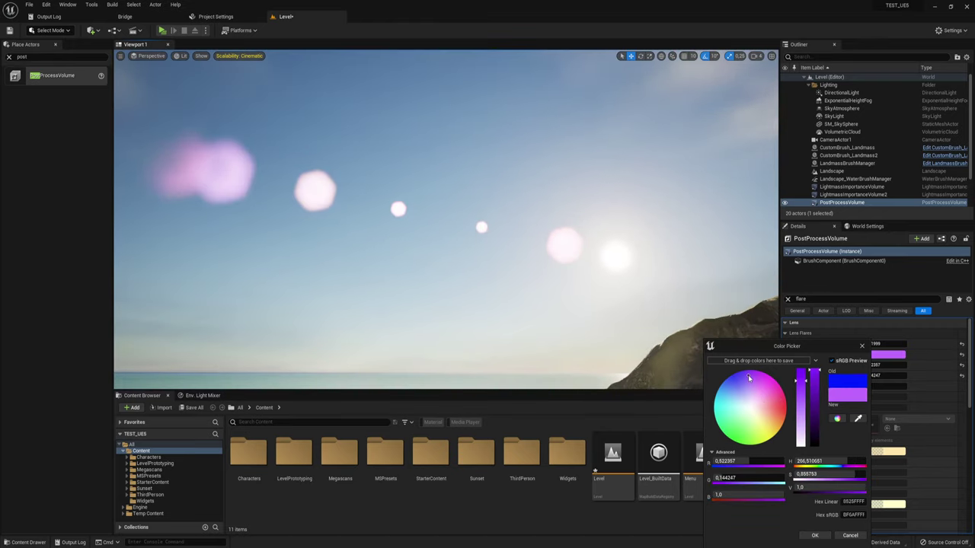
right_drag(772, 393, 725, 390)
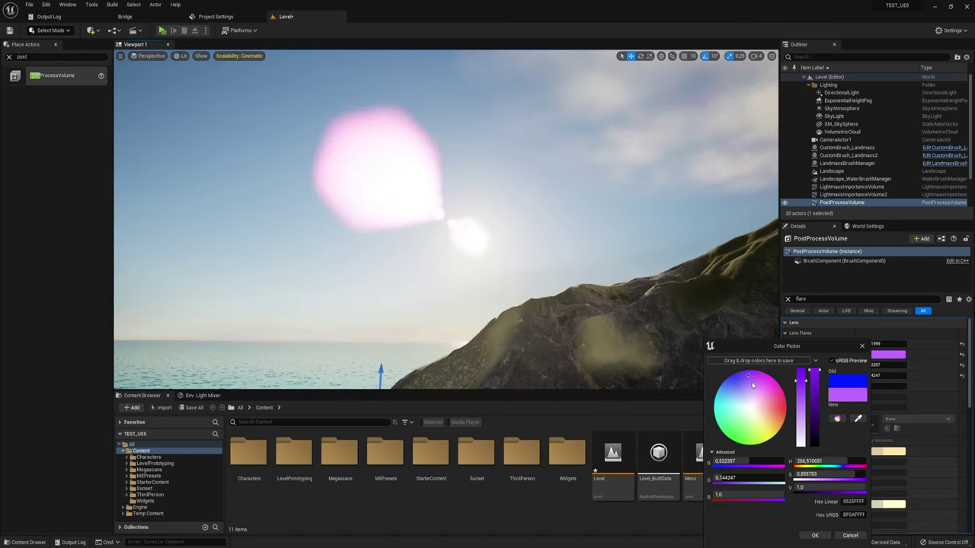
drag(752, 386, 752, 384)
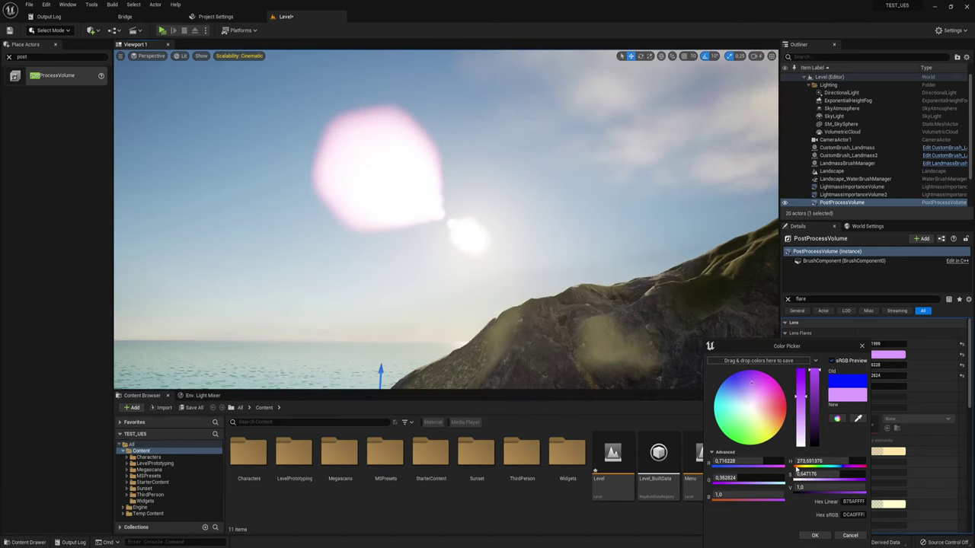
click(851, 536)
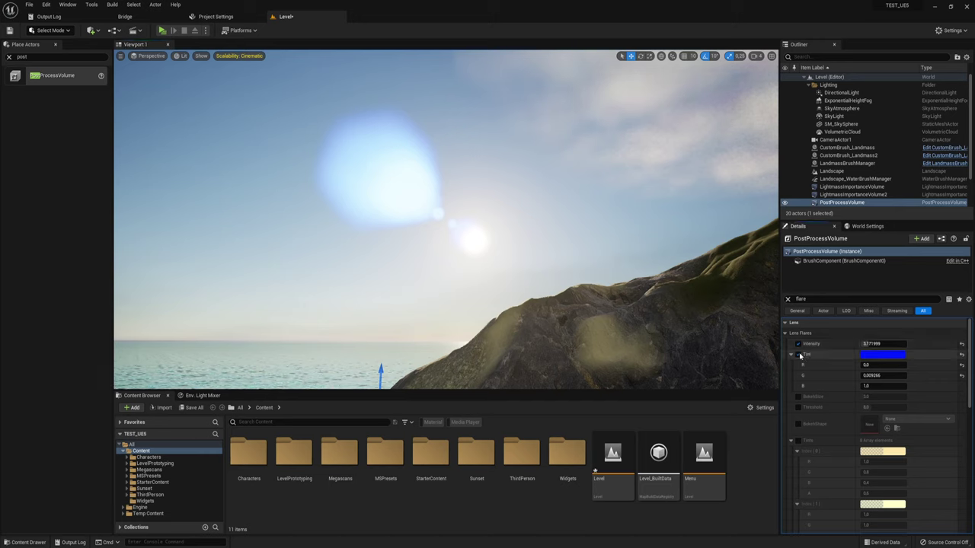
Turn off the flare tint and try Bokeh Size values, undoing the 0.8 change
click(798, 354)
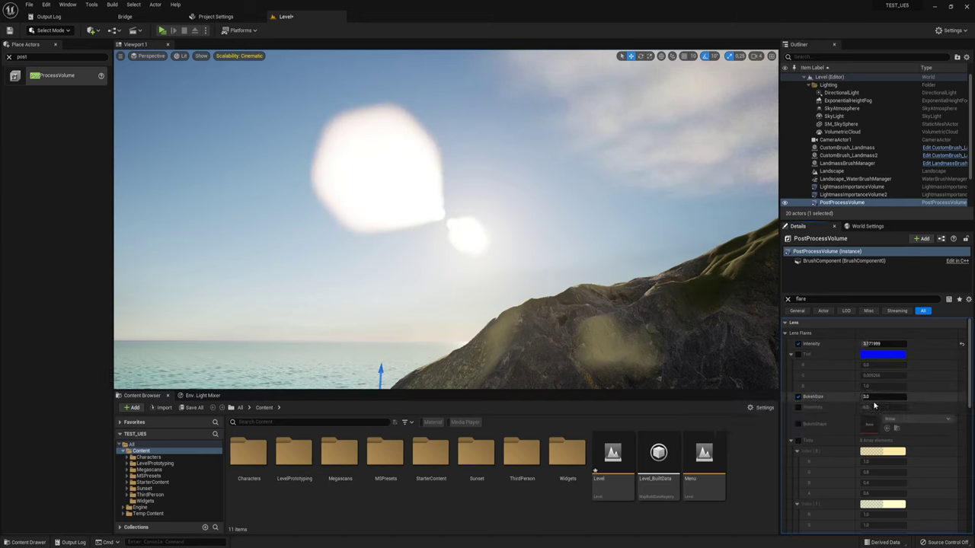
drag(876, 397, 887, 397)
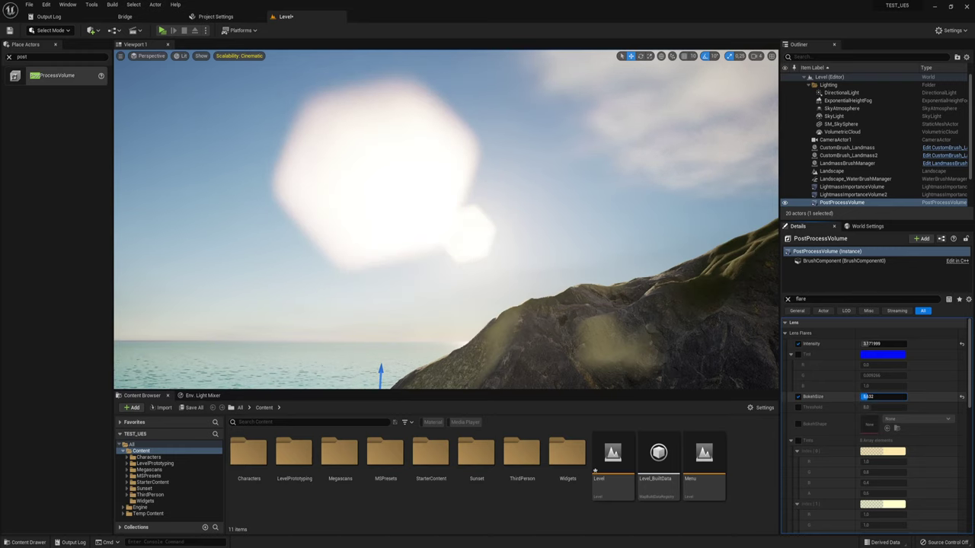
right_drag(446, 220, 358, 175)
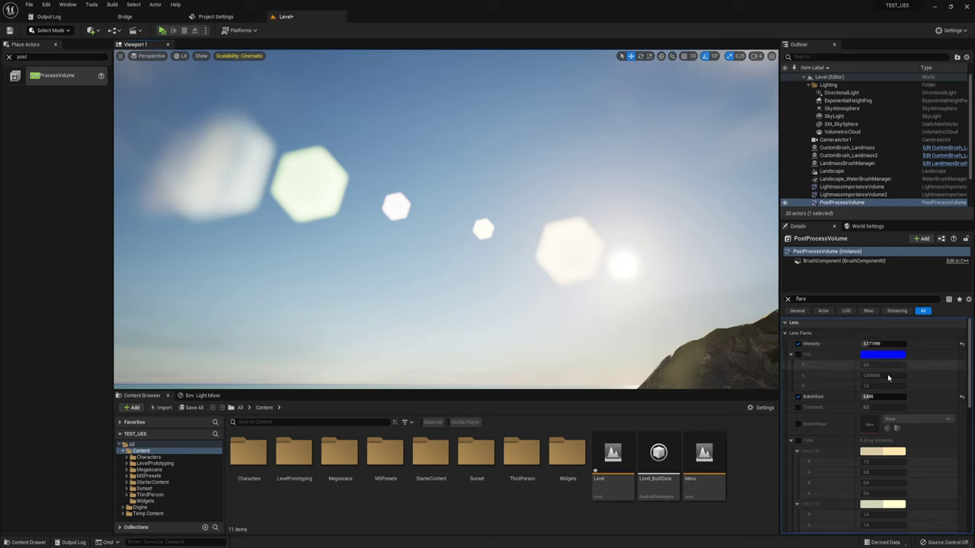
mouse_move(884, 397)
mouse_down()
mouse_move(861, 397)
mouse_move(887, 396)
mouse_up()
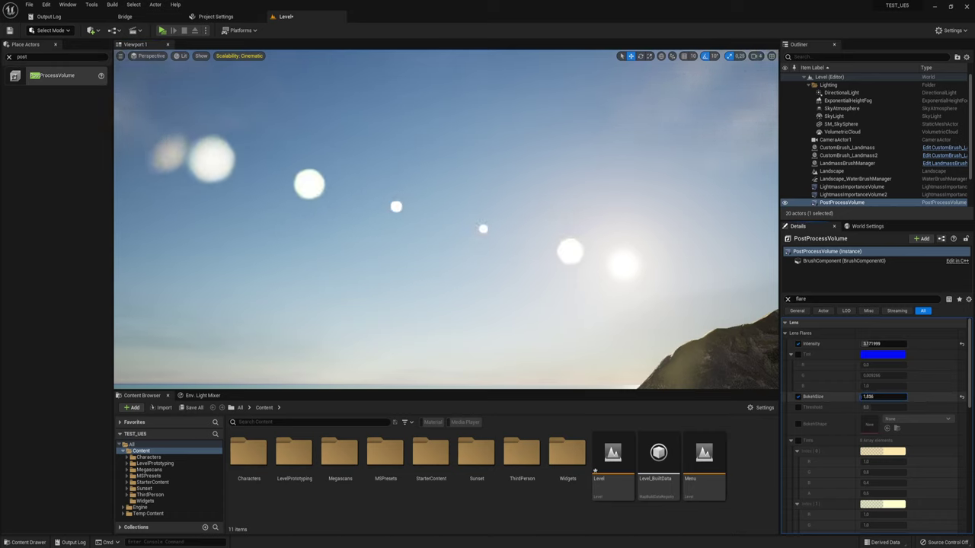
key(ctrl+z)
mouse_move(477, 227)
right_down()
mouse_move(533, 290)
mouse_move(470, 251)
right_up()
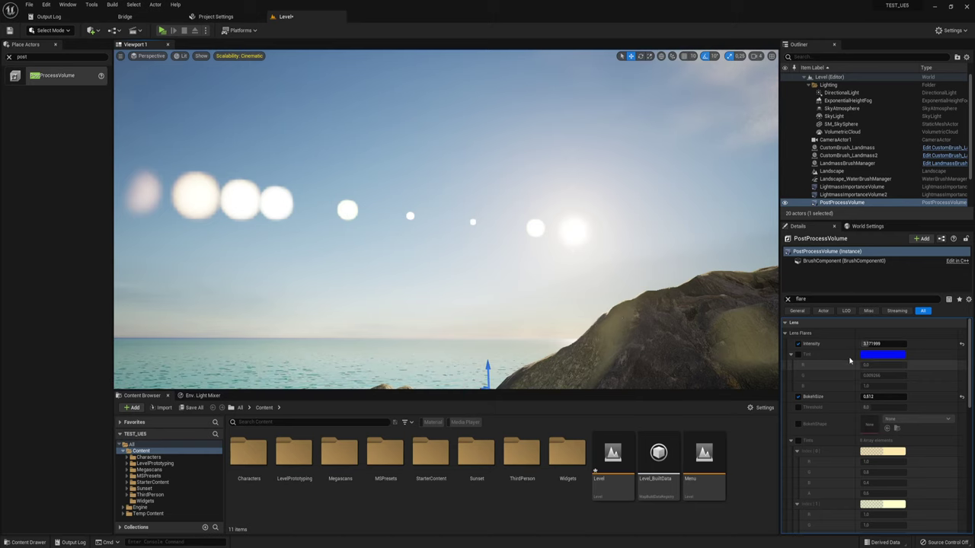
Raise Bokeh Size, settle it at 2.304, and switch its override off to compare
drag(871, 397, 922, 397)
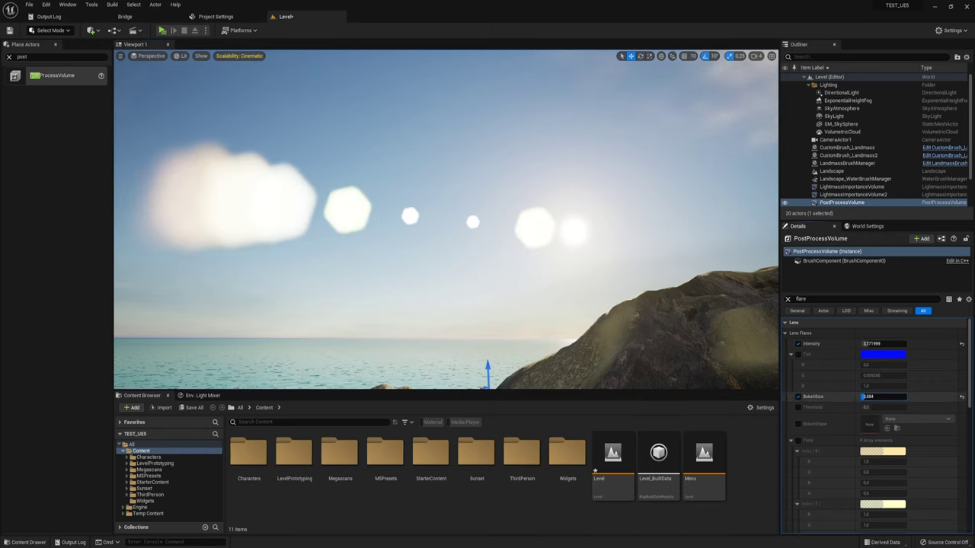
right_drag(768, 354, 800, 358)
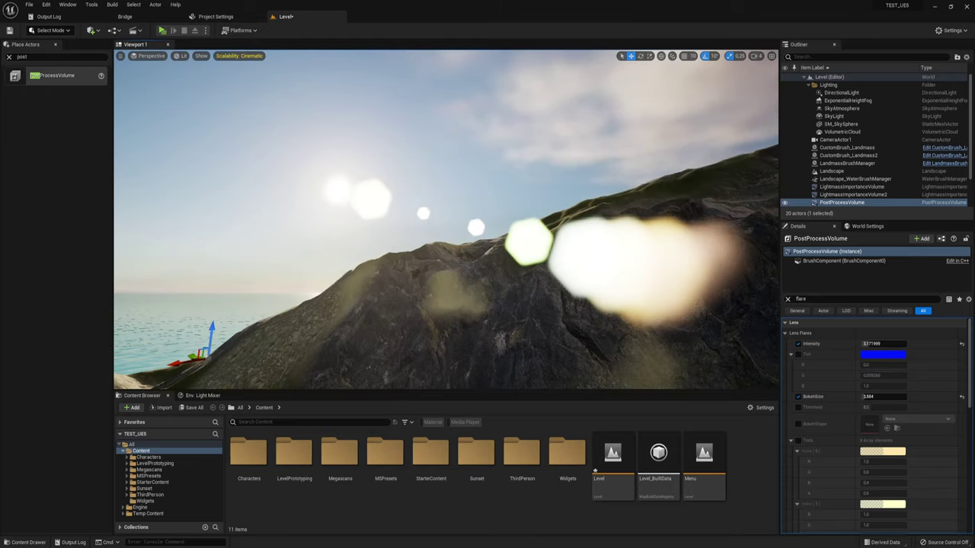
right_drag(523, 252, 564, 255)
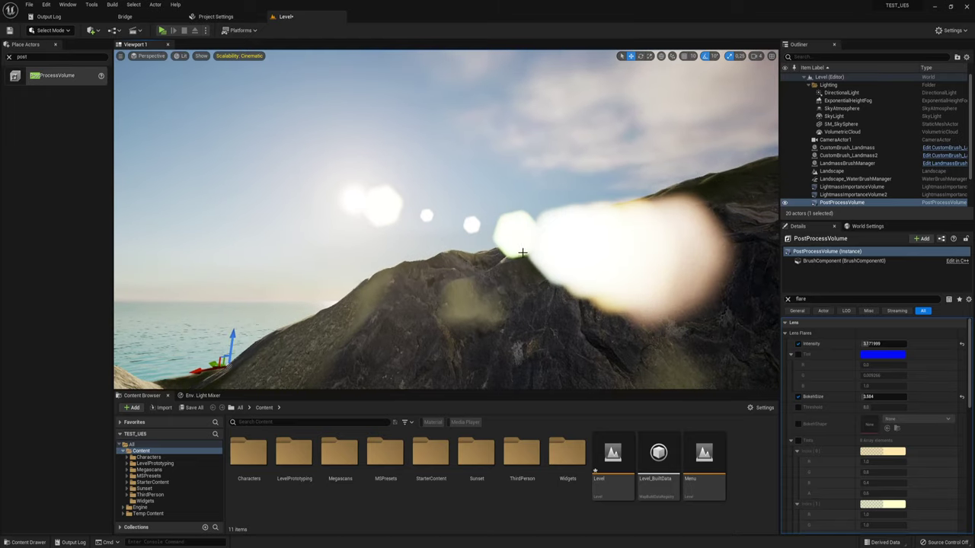
drag(876, 396, 852, 397)
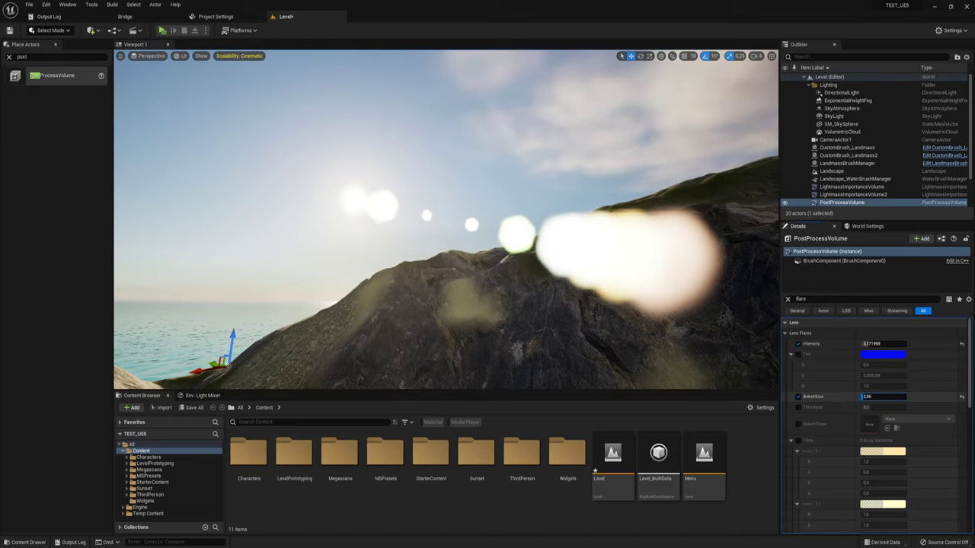
right_drag(575, 293, 525, 293)
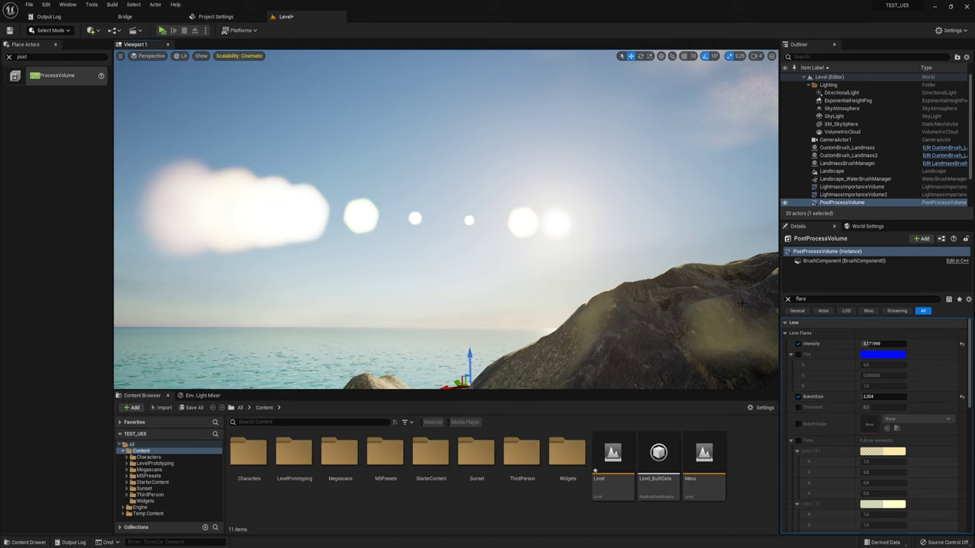
click(797, 398)
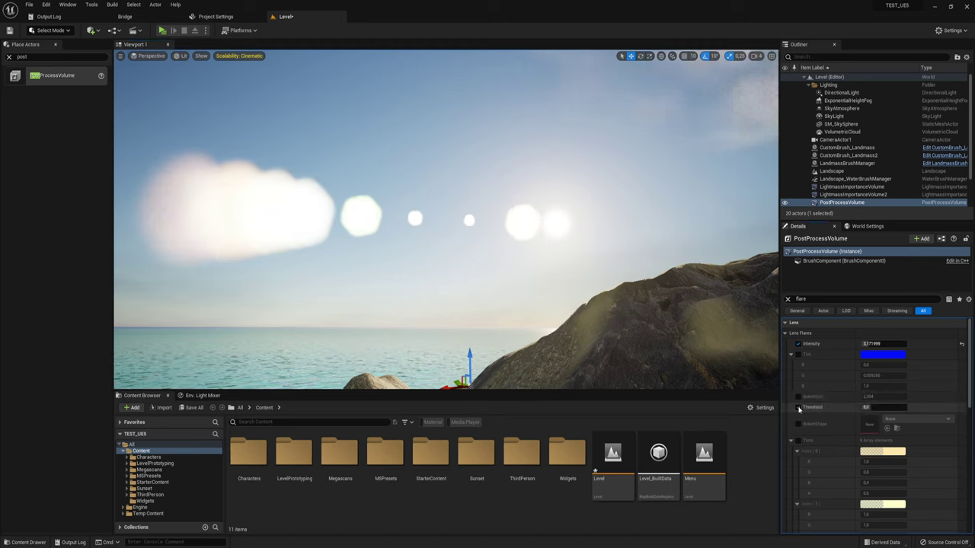
Re-enable Bokeh Size at 2.304, nudge Threshold, then reselect the PostProcessVolume in the Outliner
click(798, 398)
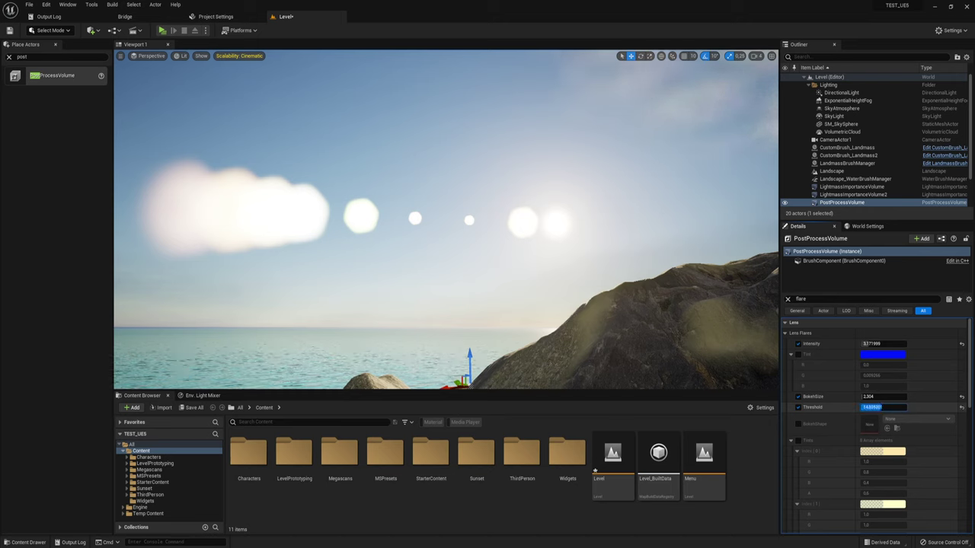
drag(883, 408, 804, 406)
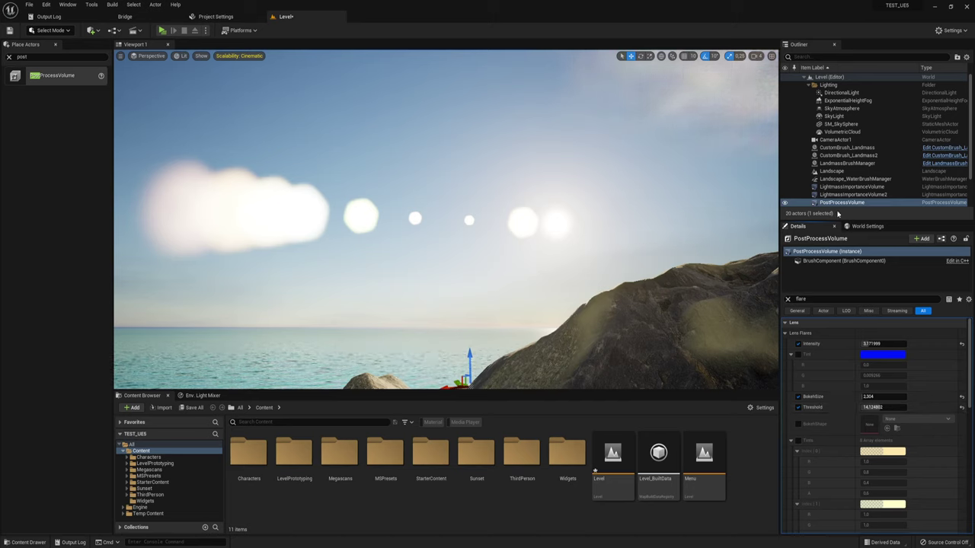
click(844, 102)
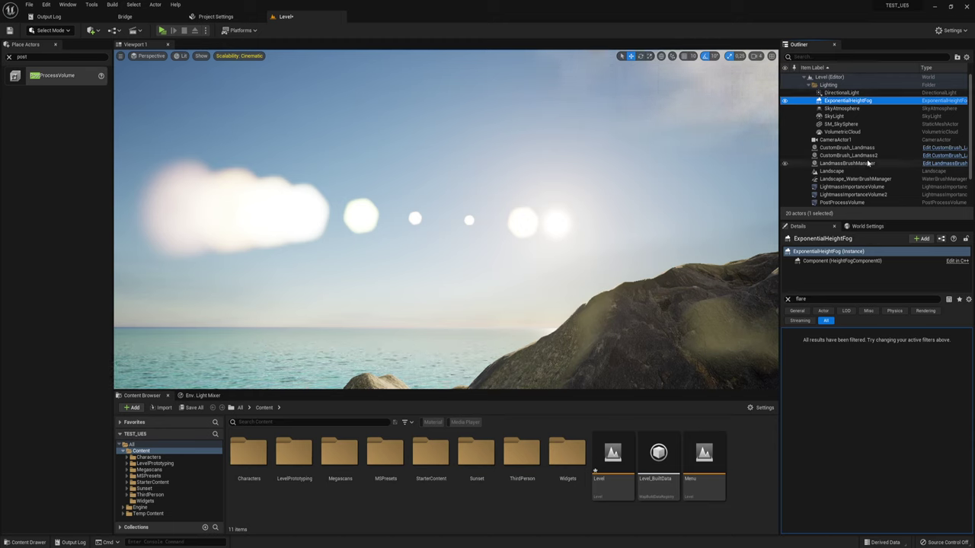
scroll(868, 163, down, 1)
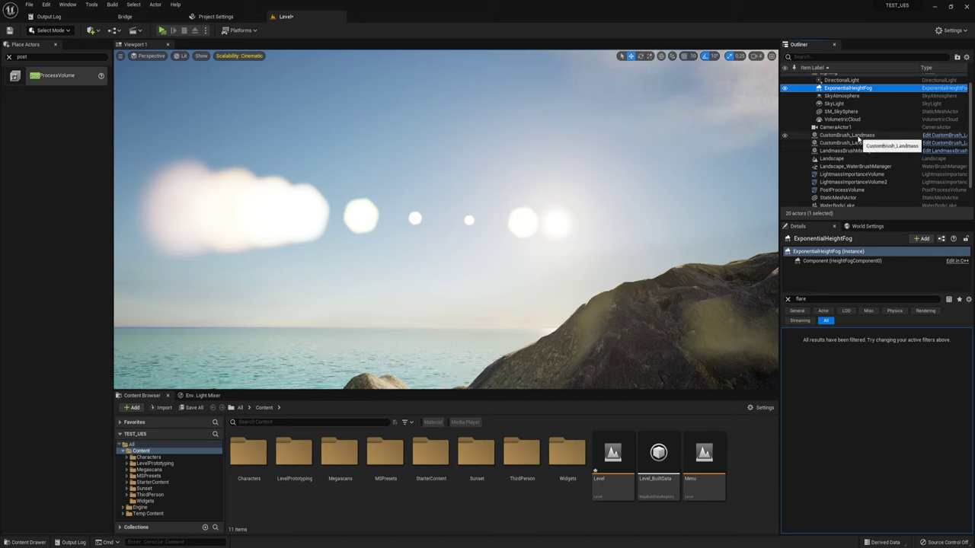
click(841, 191)
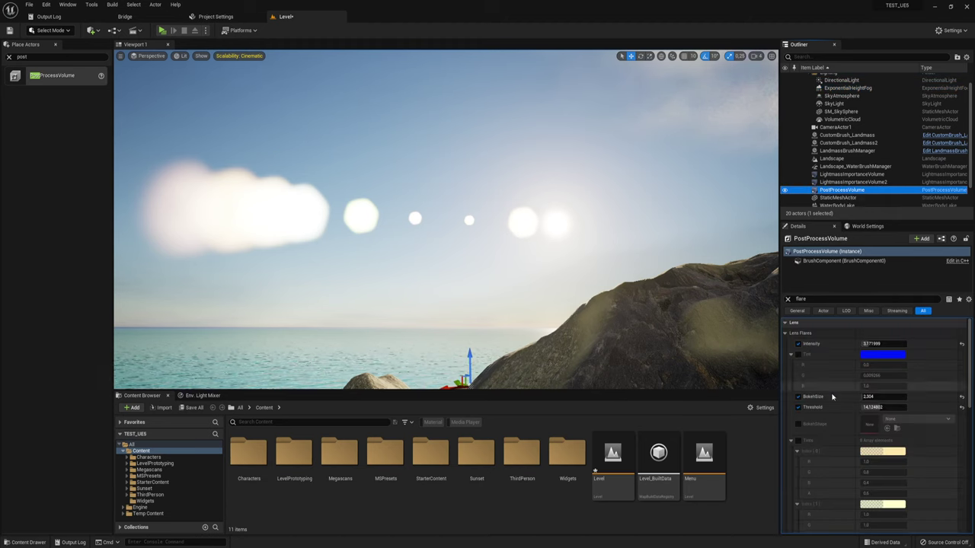
Adjust Lens Flares Threshold to about 3.66, disable its override, and enable Bokeh Shape override
drag(881, 407, 907, 408)
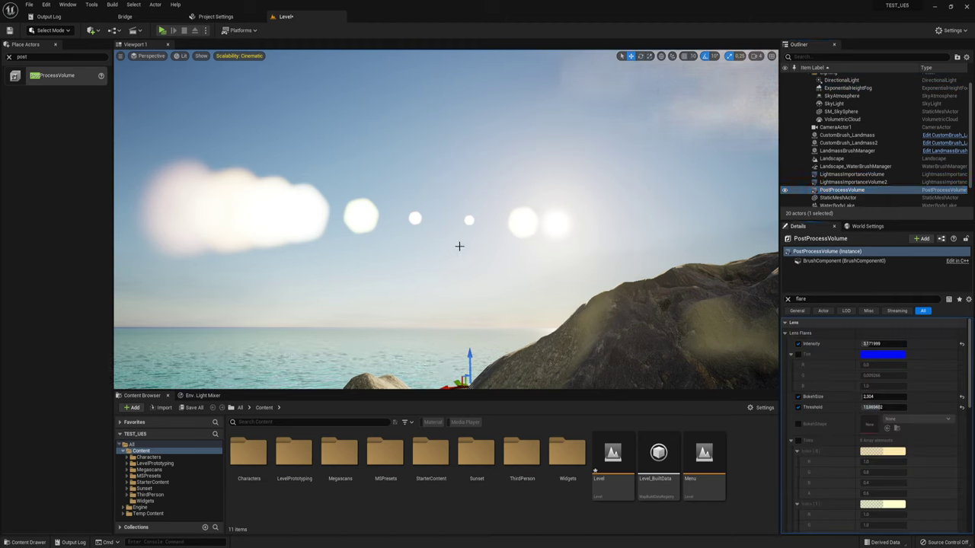
right_drag(459, 246, 460, 228)
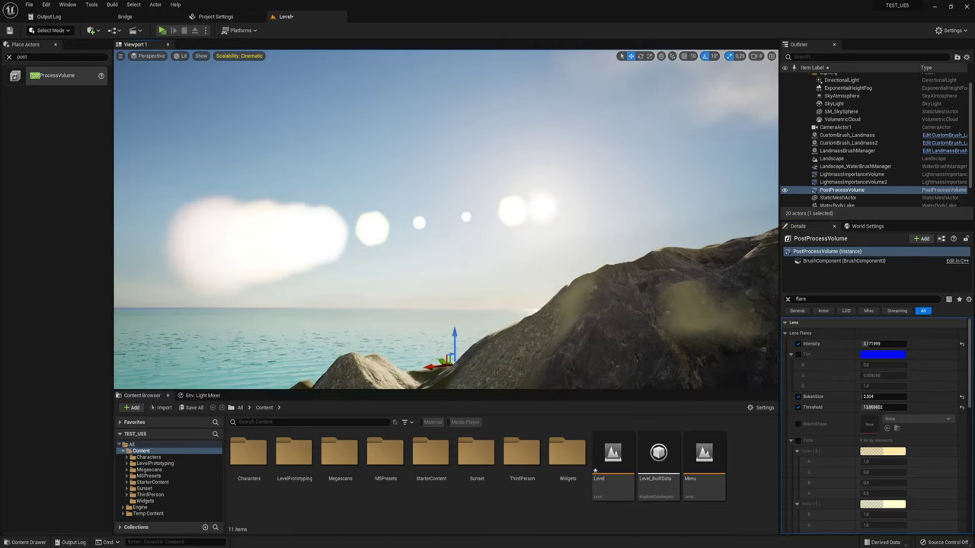
right_drag(384, 185, 396, 207)
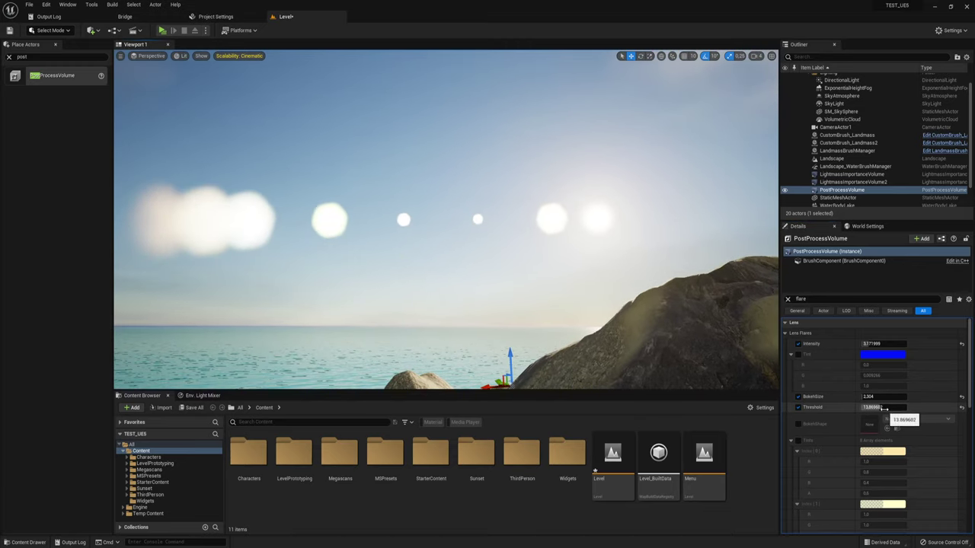
drag(887, 408, 881, 409)
click(798, 408)
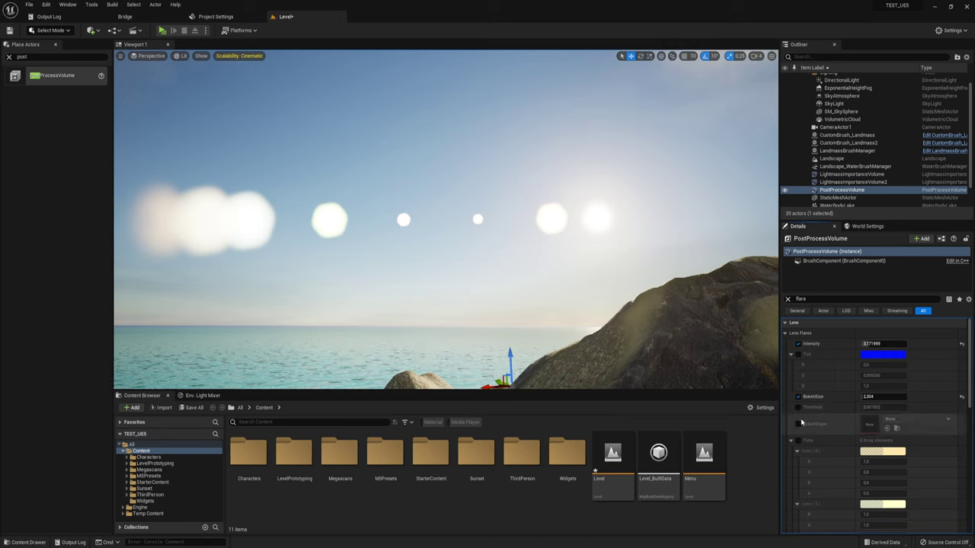
scroll(801, 421, down, 1)
click(798, 398)
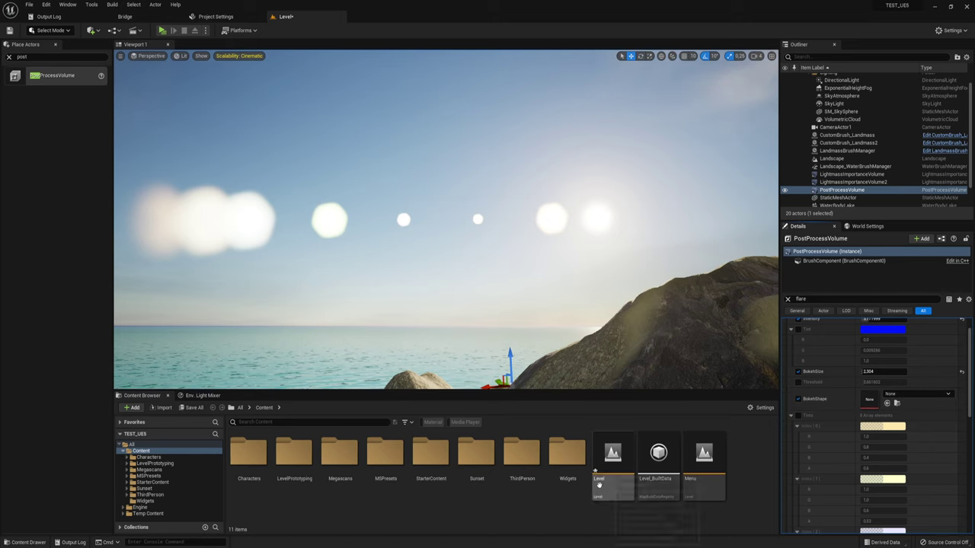
Open Import to /Game from the Content Browser, browse the file dialog, then cancel it
right_click(744, 469)
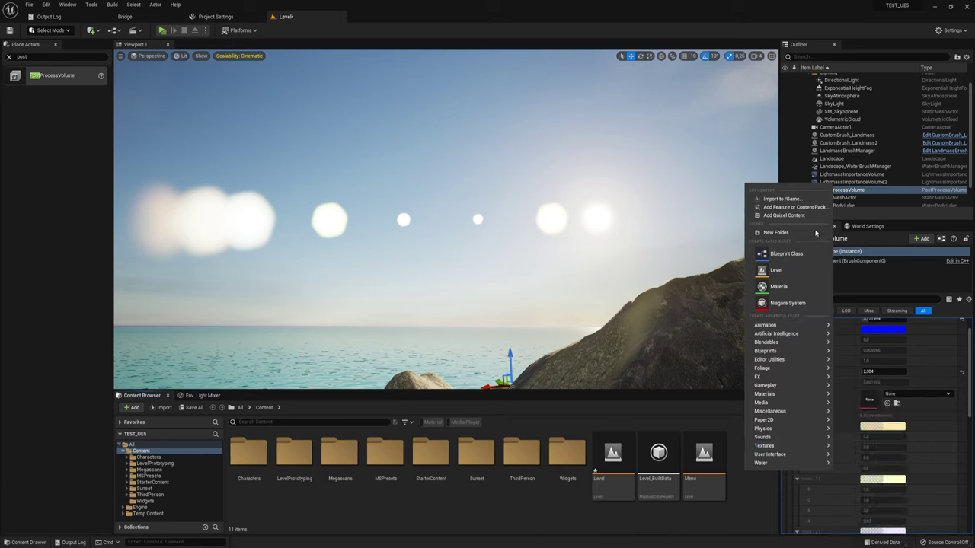
click(792, 199)
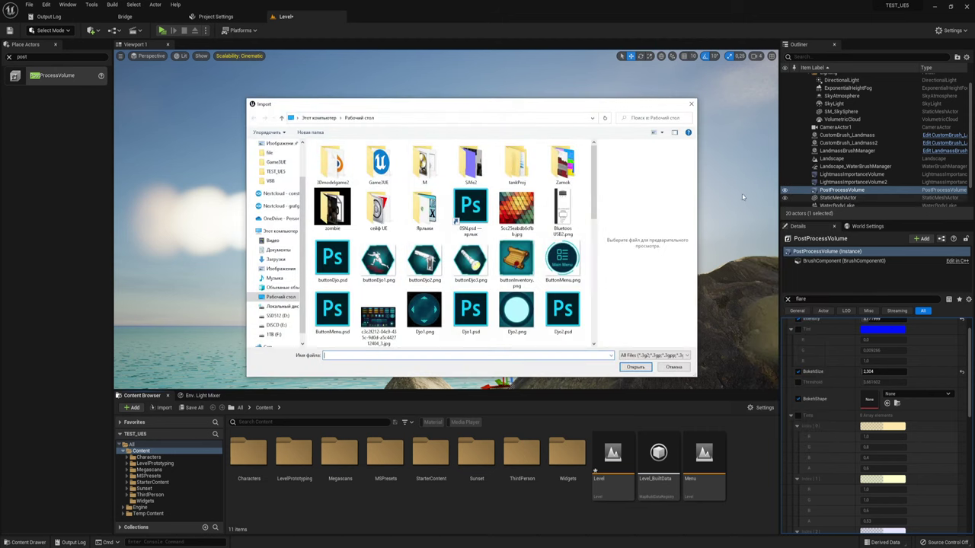
scroll(420, 253, down, 2)
scroll(419, 253, down, 2)
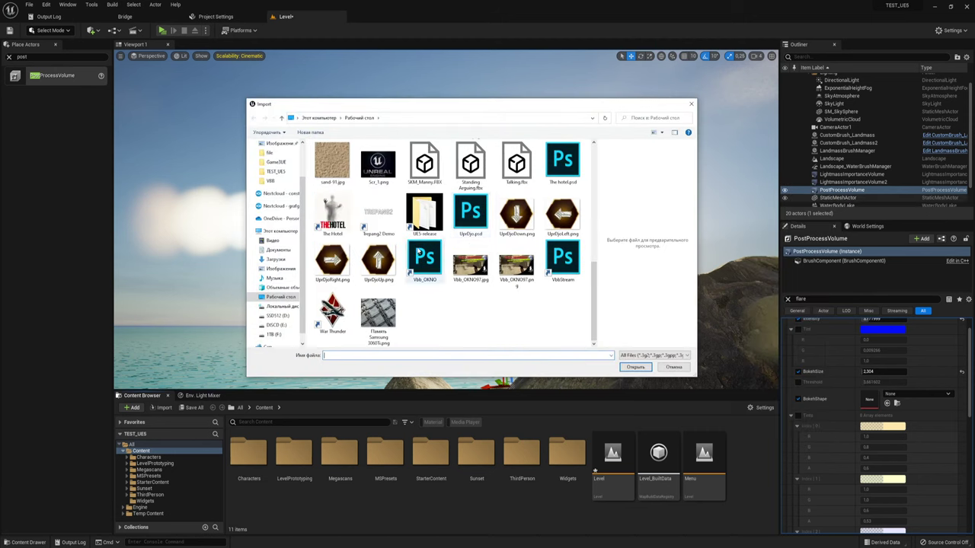
scroll(402, 268, up, 5)
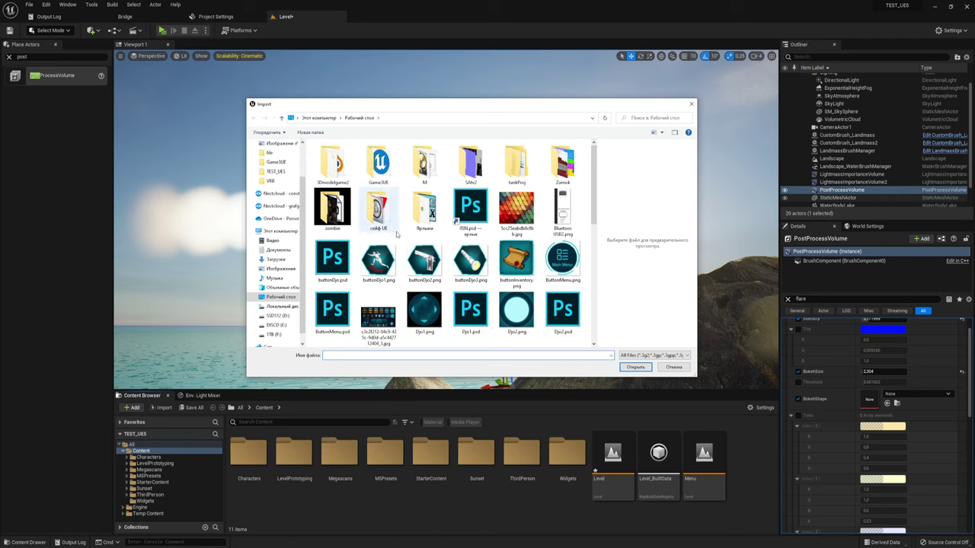
scroll(442, 272, down, 5)
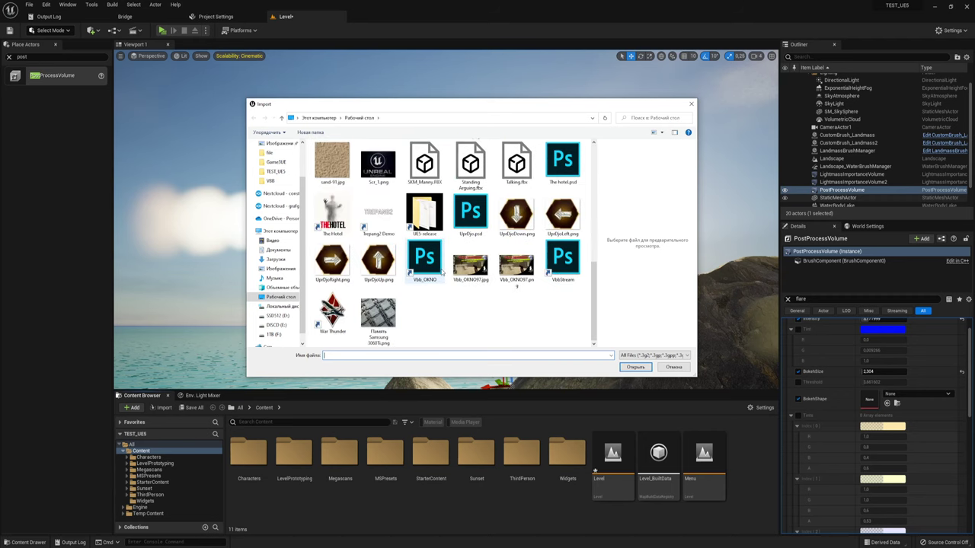
scroll(442, 272, up, 5)
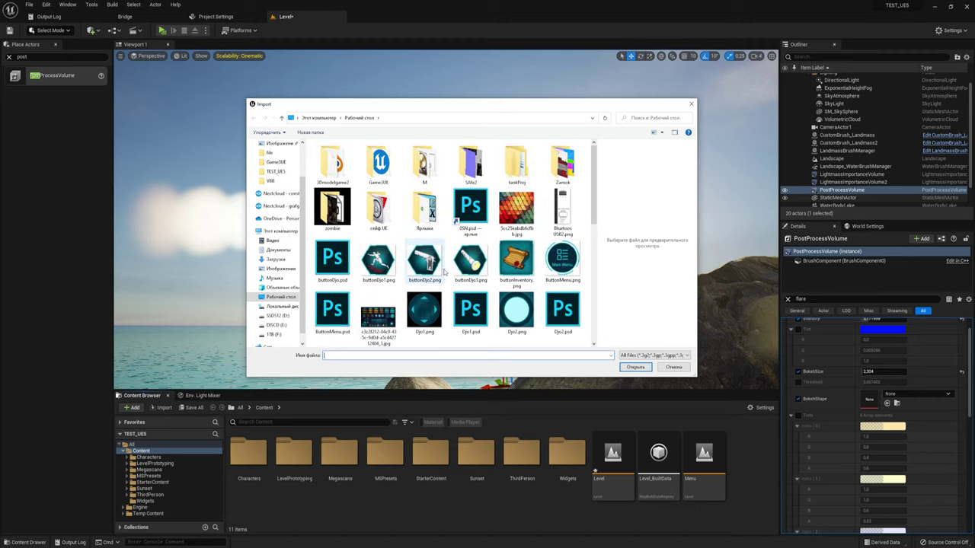
scroll(444, 272, down, 2)
scroll(472, 275, down, 3)
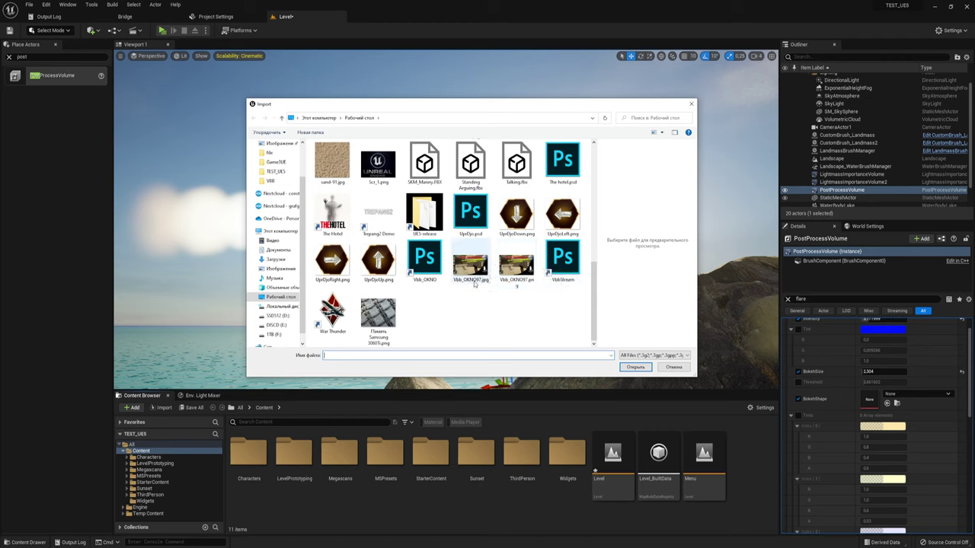
scroll(472, 288, up, 3)
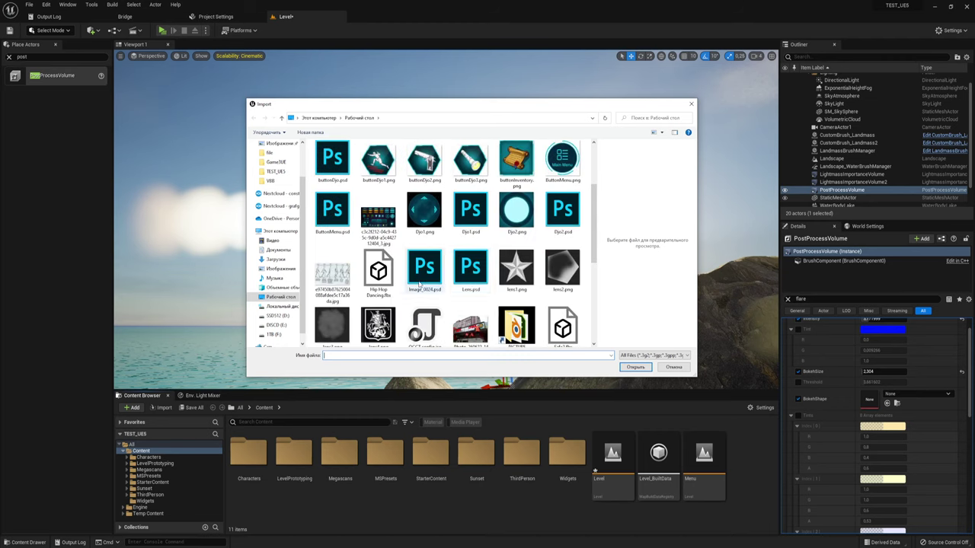
scroll(480, 221, up, 2)
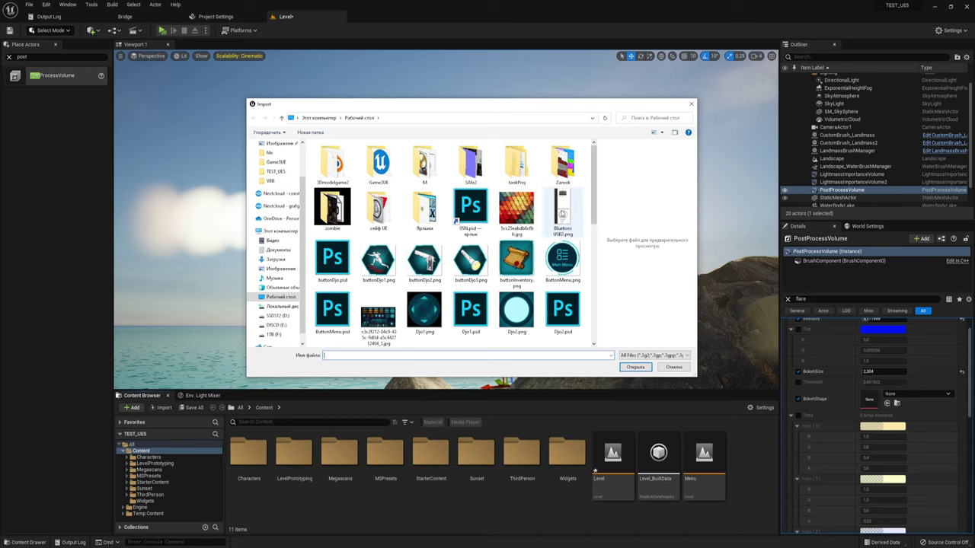
scroll(497, 278, down, 1)
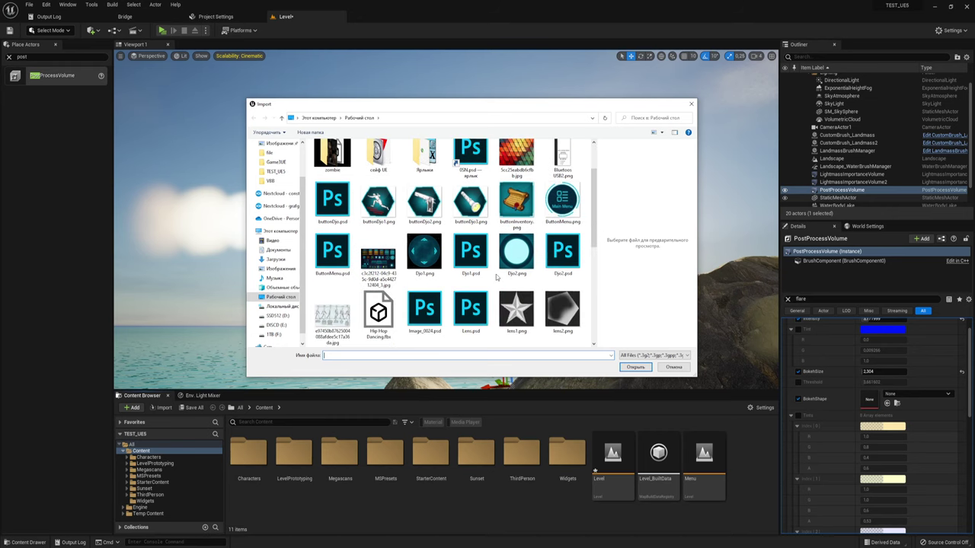
scroll(497, 278, down, 3)
scroll(497, 278, down, 2)
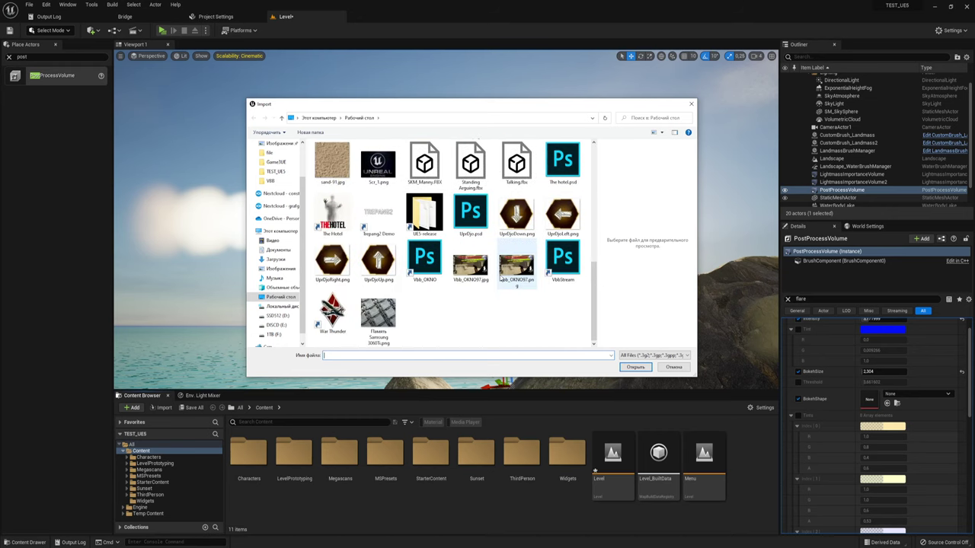
click(674, 368)
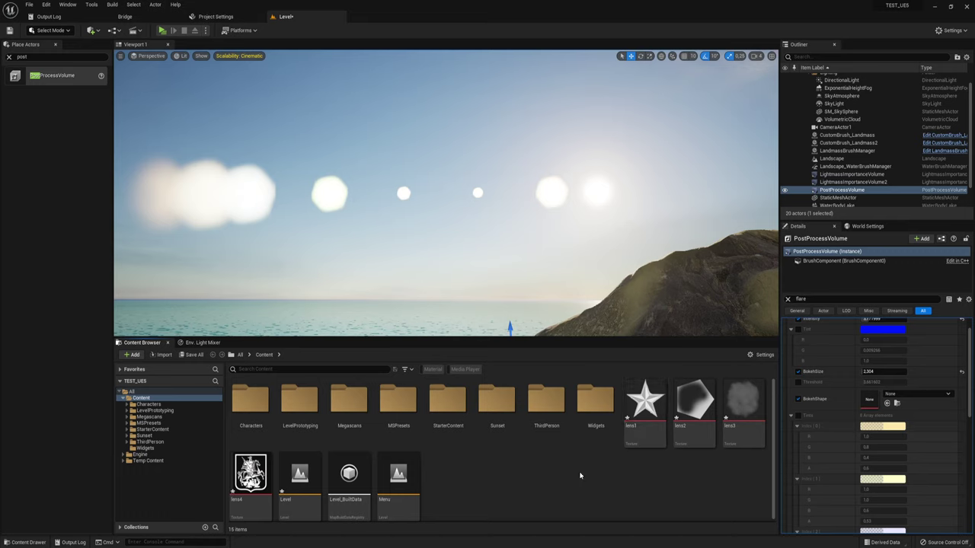
Use the lens1 star texture as the lens flare bokeh shape
drag(647, 402, 633, 482)
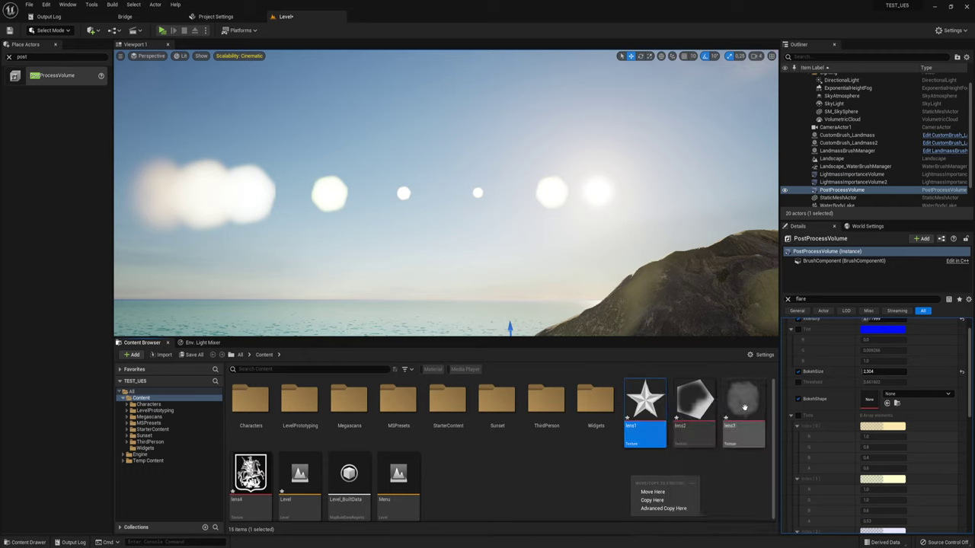
click(887, 403)
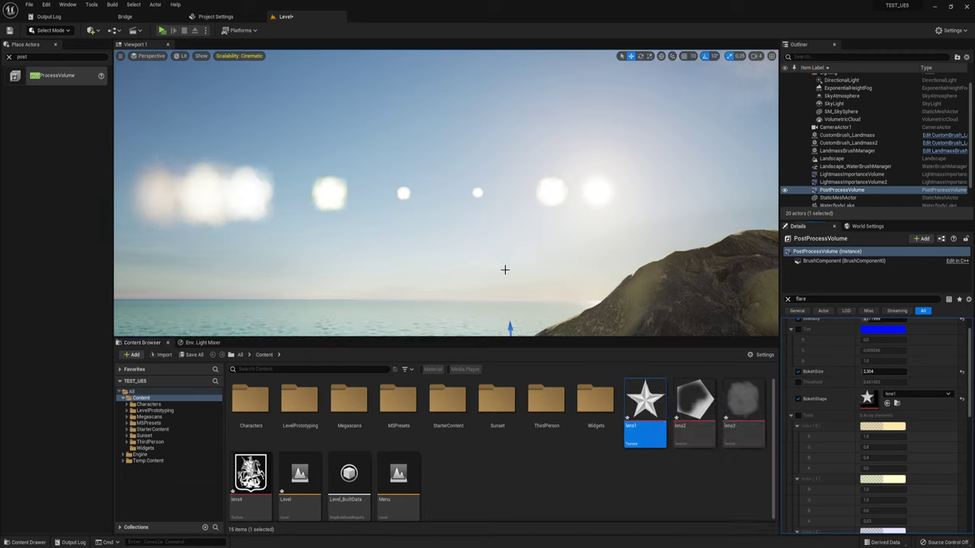
mouse_move(505, 270)
right_down()
mouse_move(548, 290)
mouse_move(514, 274)
right_up()
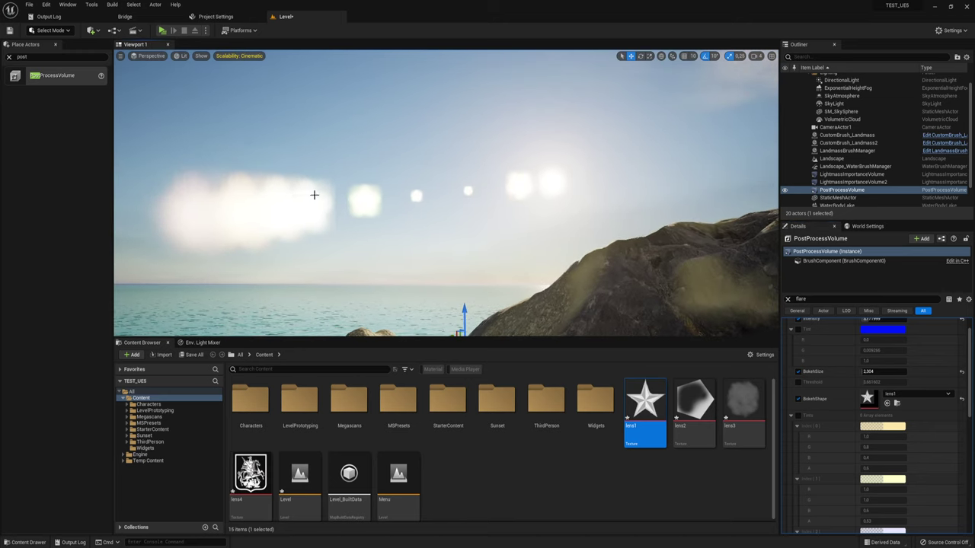
Set Bokeh Size to 2.56 and lower Lens Flare Intensity to 0.256
click(872, 372)
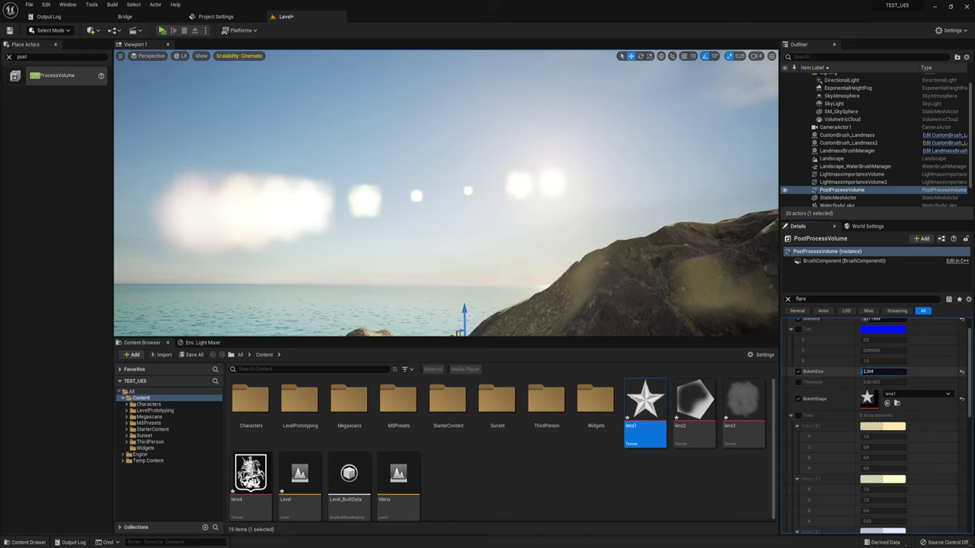
text(0.2562.86)
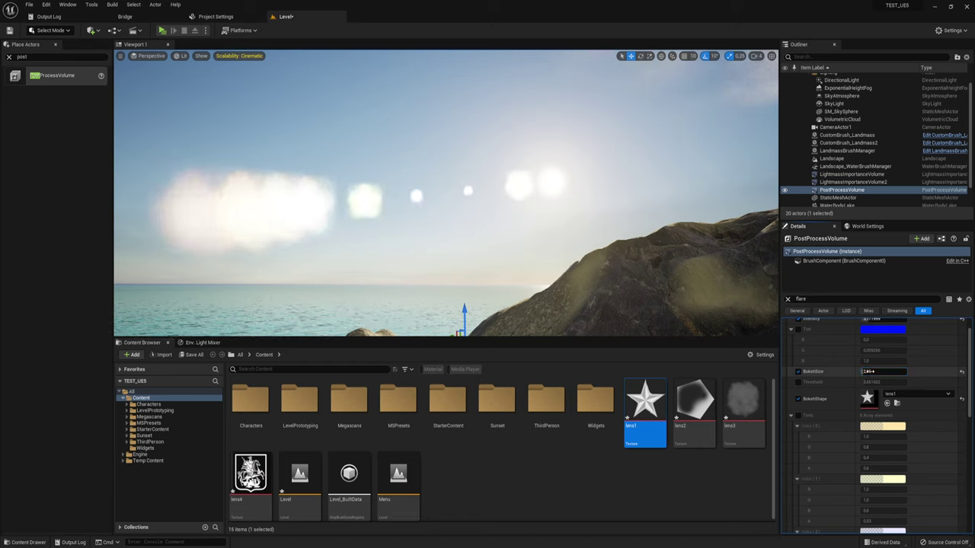
key(Return)
scroll(876, 347, up, 2)
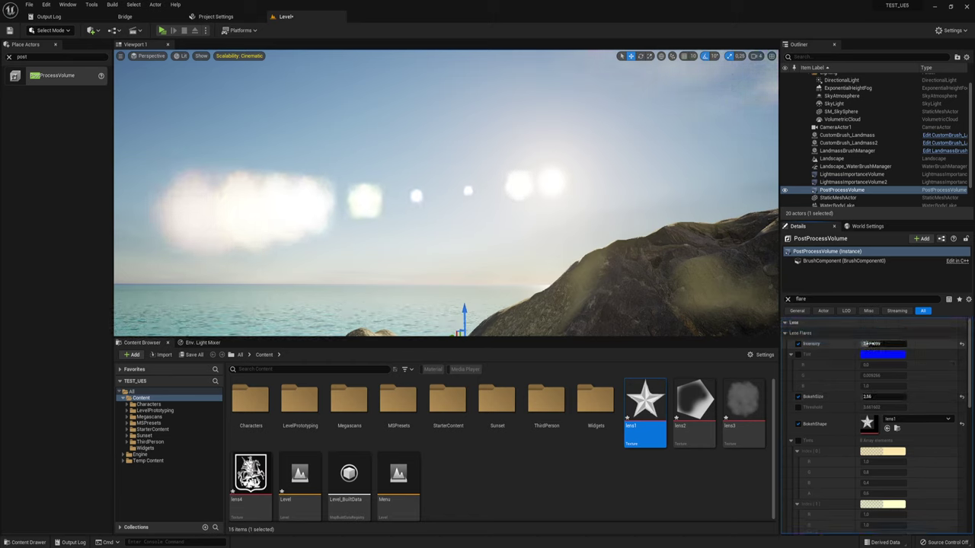
drag(871, 343, 850, 343)
mouse_move(507, 252)
right_down()
mouse_move(503, 228)
mouse_move(533, 251)
right_up()
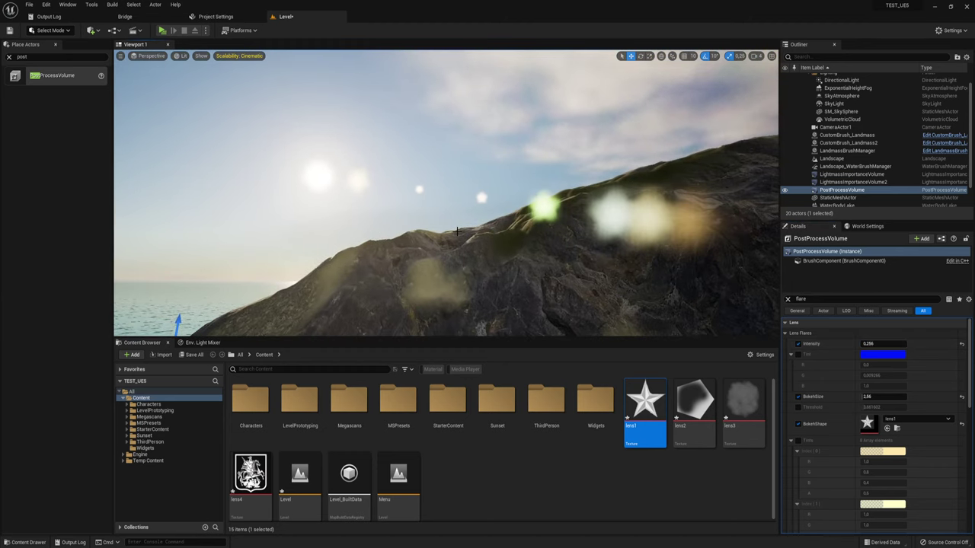
right_drag(457, 231, 467, 227)
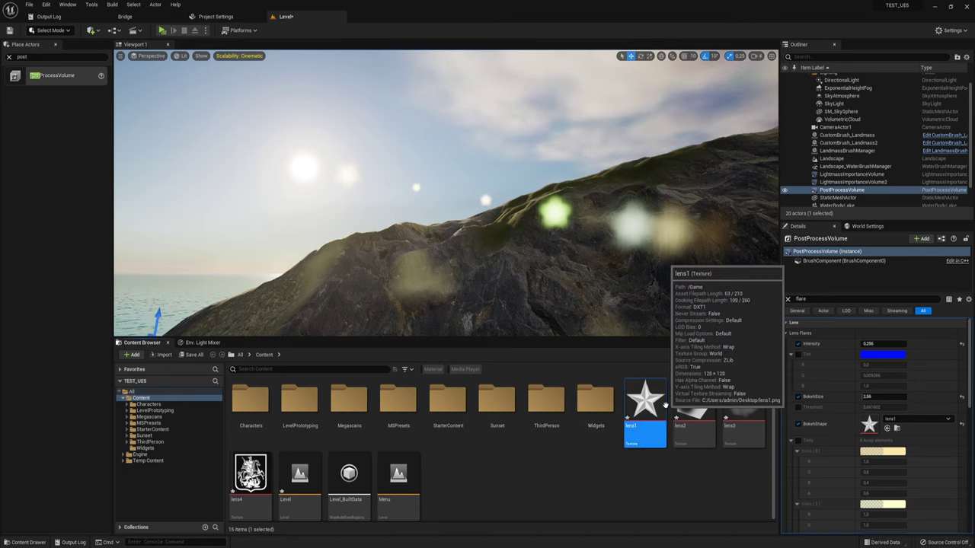
Try the lens2 texture as the flare bokeh shape and check the result
click(693, 404)
click(887, 428)
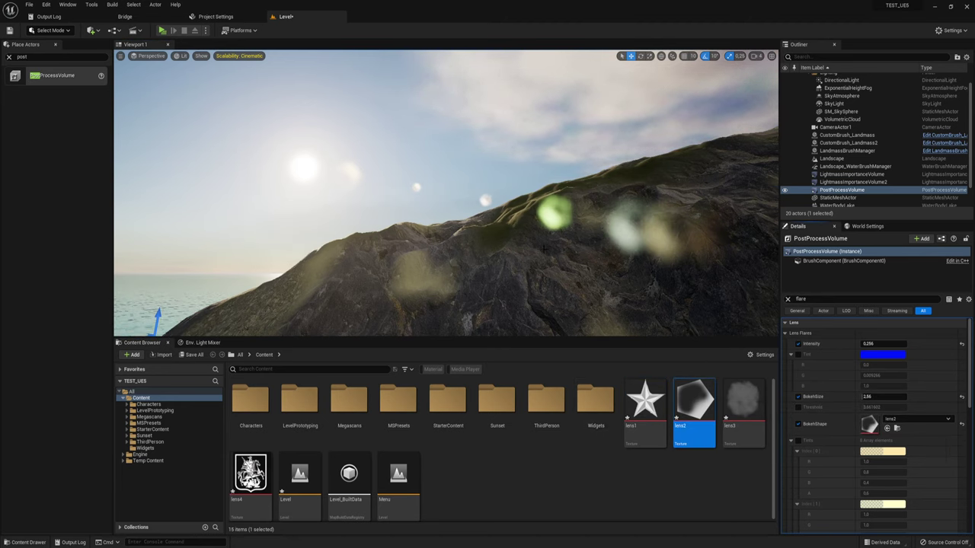
right_drag(456, 228, 503, 222)
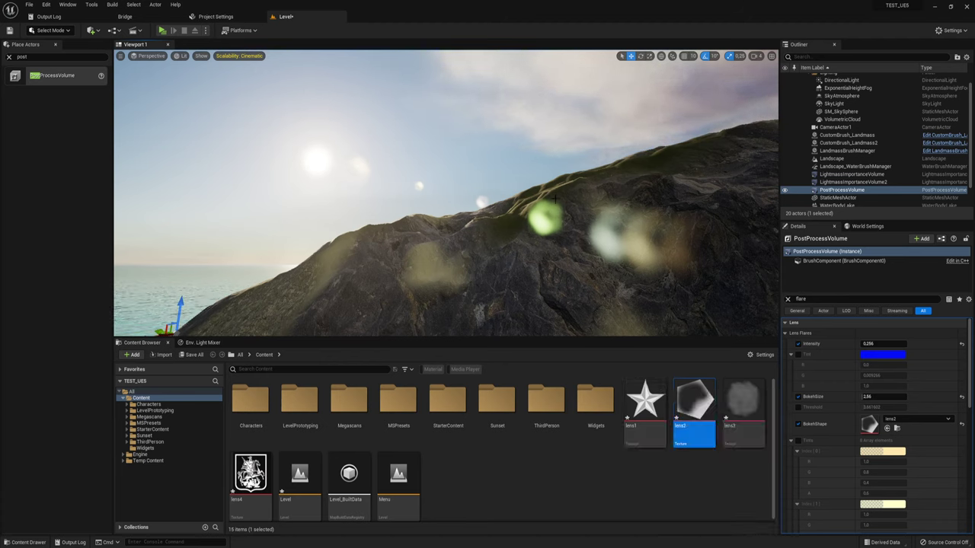
Switch the bokeh shape to lens3 and face the view toward the sea and sun
click(744, 403)
click(885, 427)
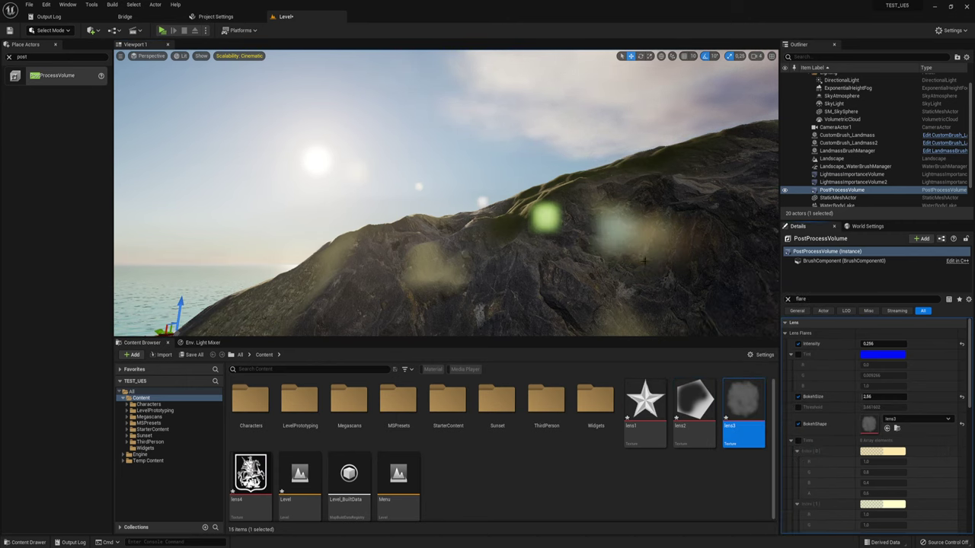
right_drag(446, 192, 396, 198)
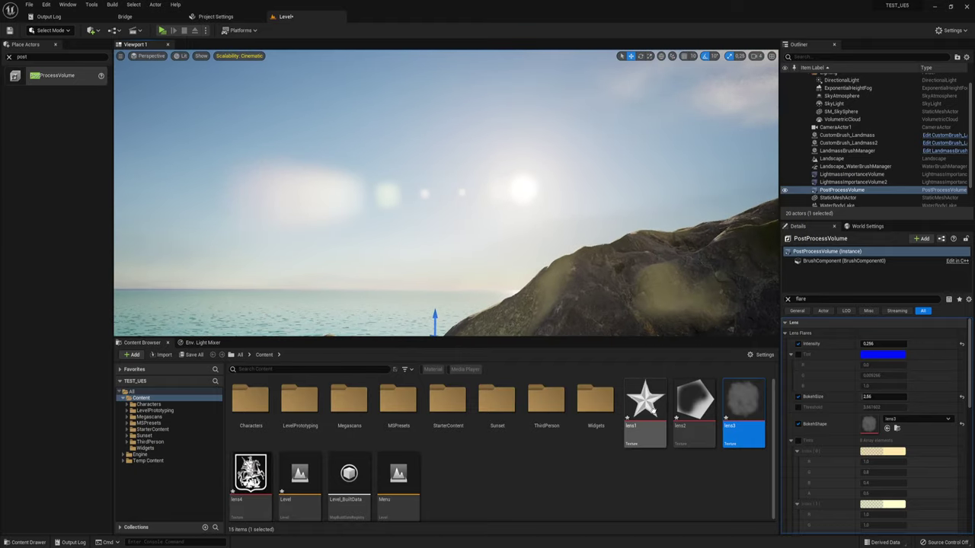
double_click(660, 397)
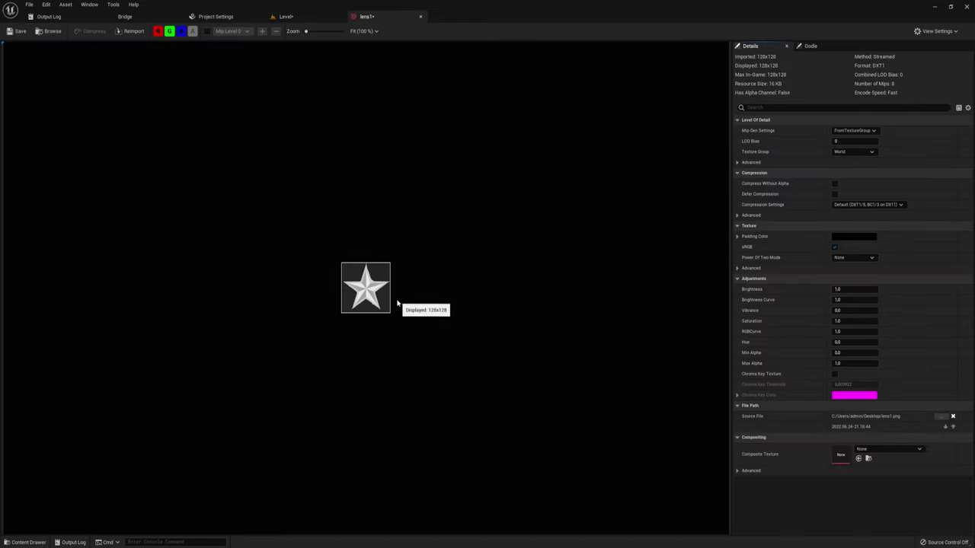
scroll(374, 289, up, 5)
scroll(374, 290, up, 2)
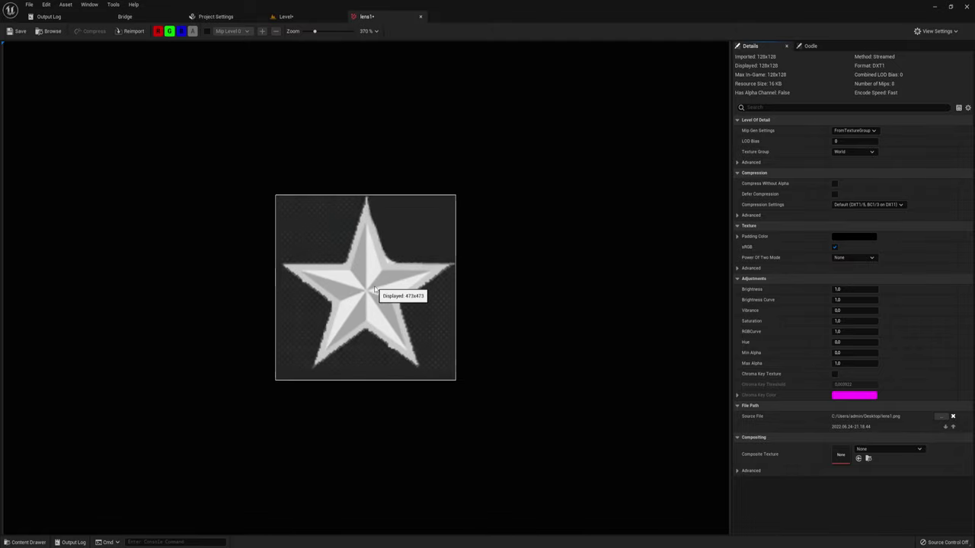
scroll(373, 289, up, 1)
scroll(374, 289, up, 2)
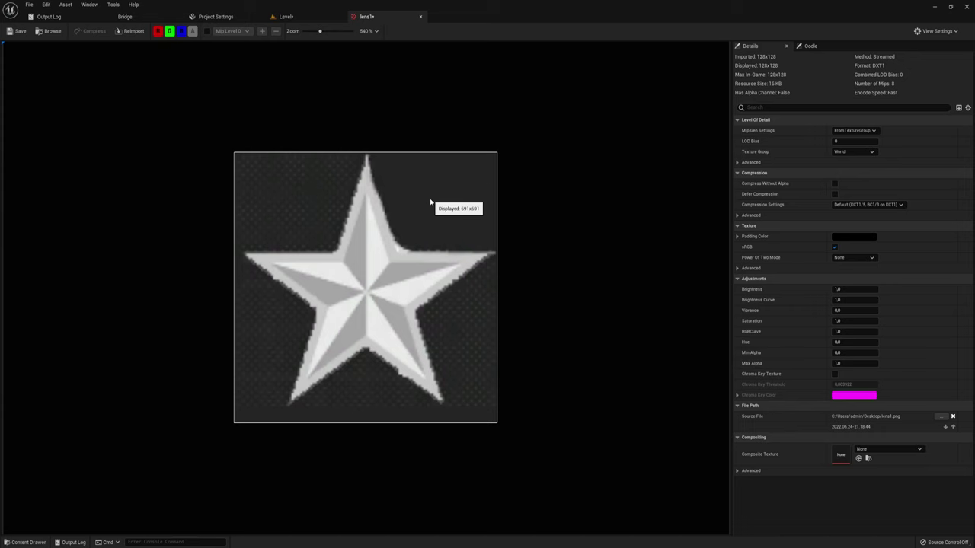
click(420, 16)
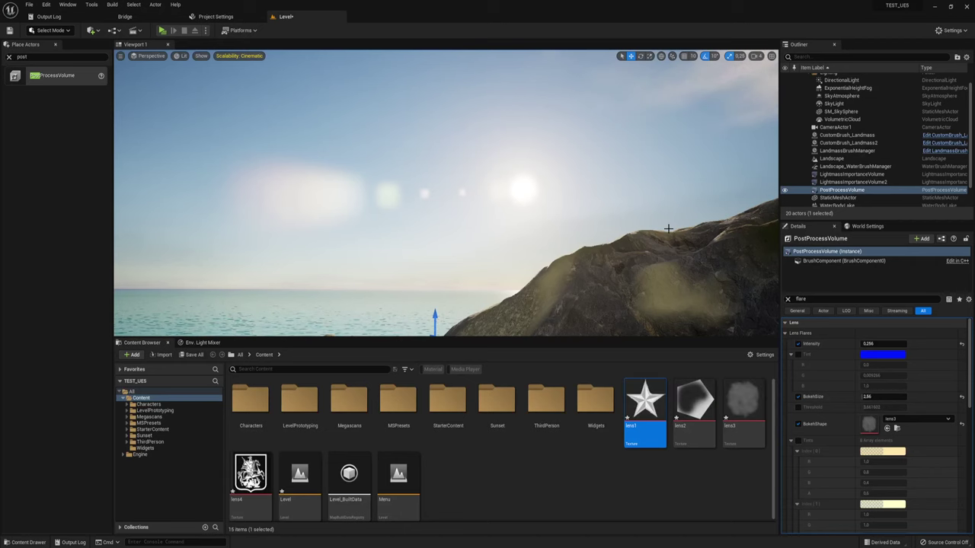
Apply lens4 as the bokeh shape and drag Bokeh Size down from 2.56 to 0.448
click(255, 476)
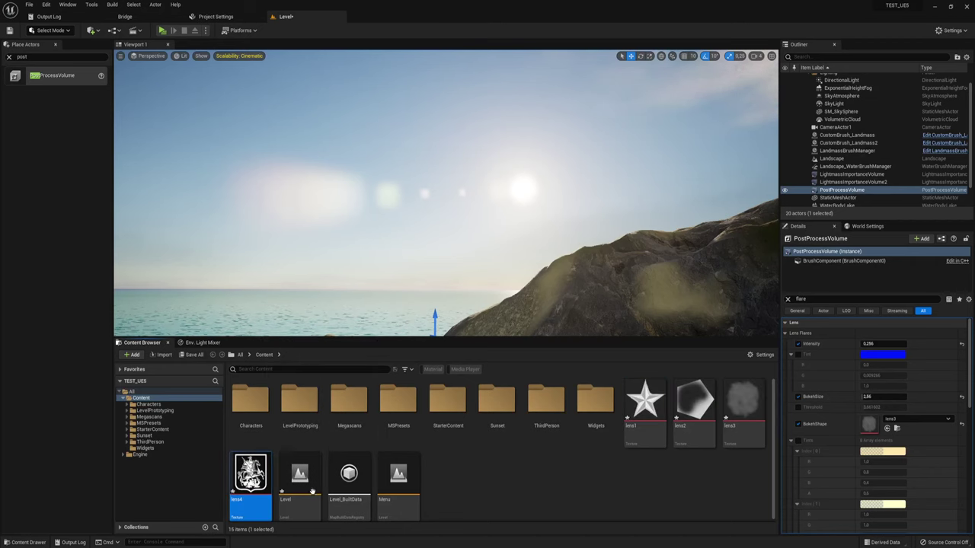
click(886, 430)
right_drag(439, 194, 533, 187)
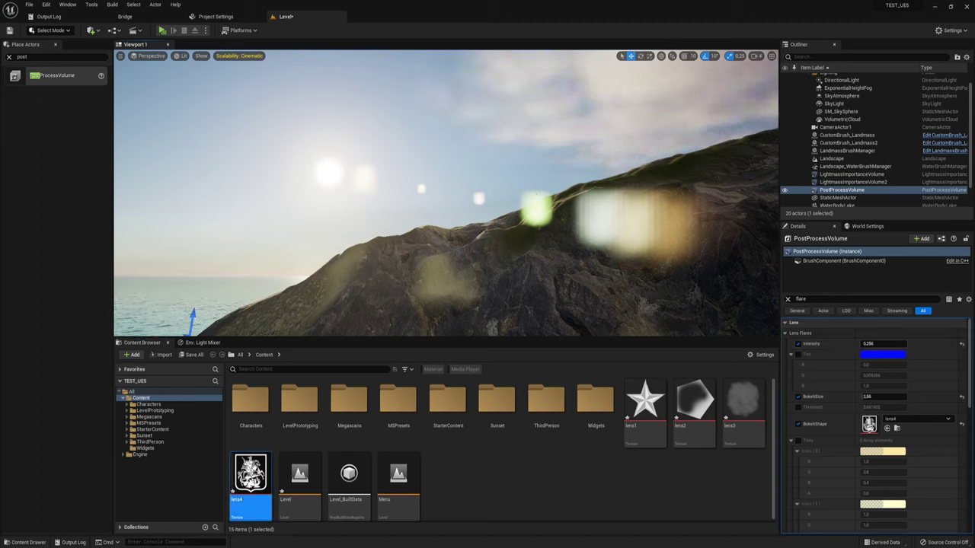
drag(882, 397, 838, 397)
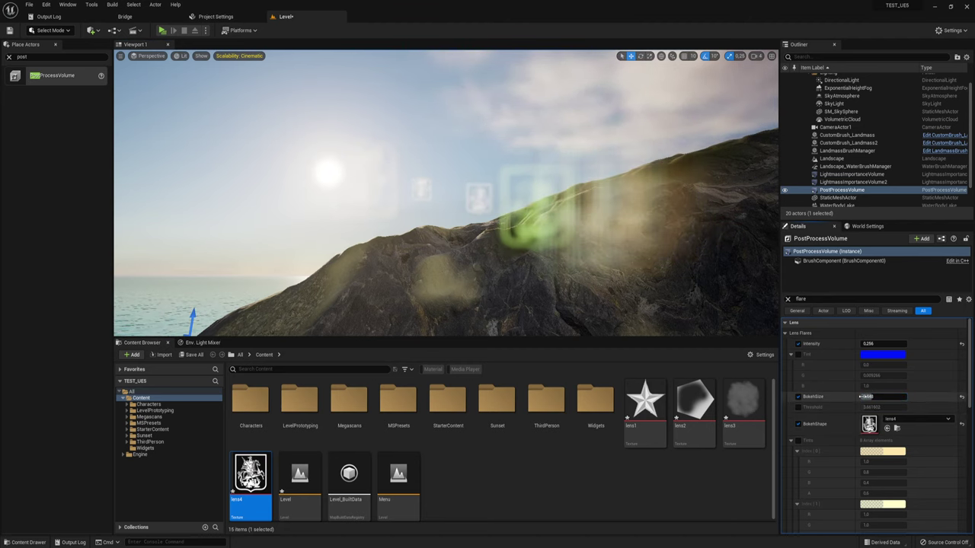
mouse_move(446, 191)
right_down()
mouse_move(487, 179)
mouse_move(366, 202)
right_up()
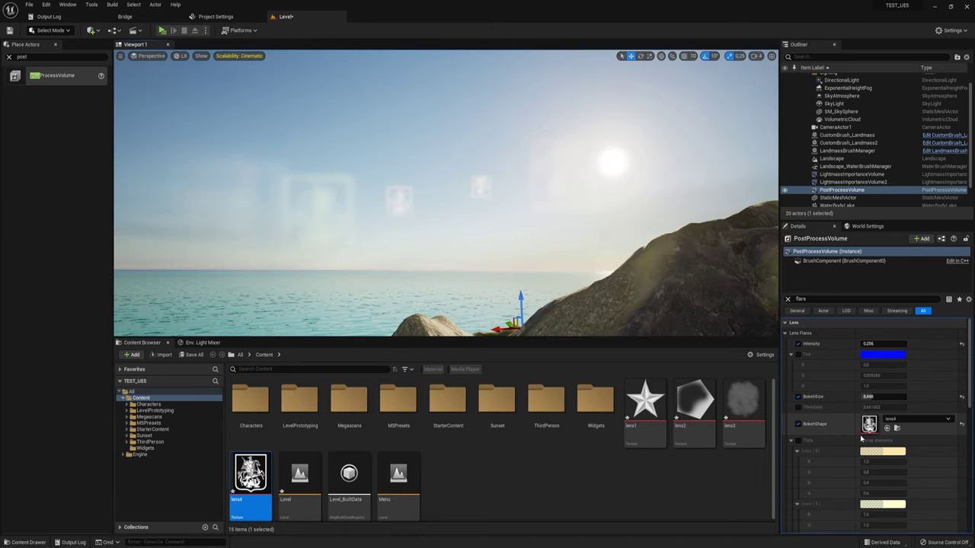
Reapply the lens1 star as Bokeh Shape, toggling it off and on to compare
click(645, 403)
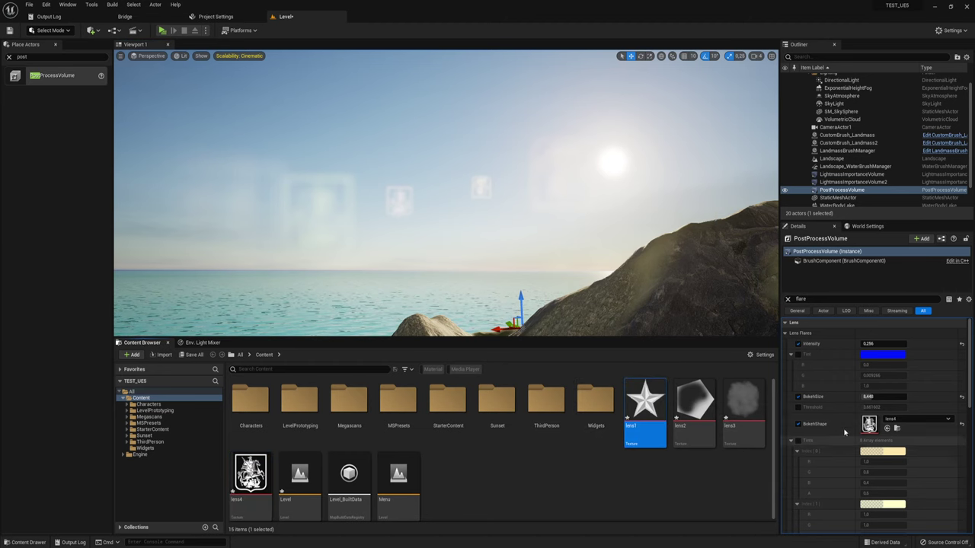
click(887, 428)
right_drag(511, 244, 512, 236)
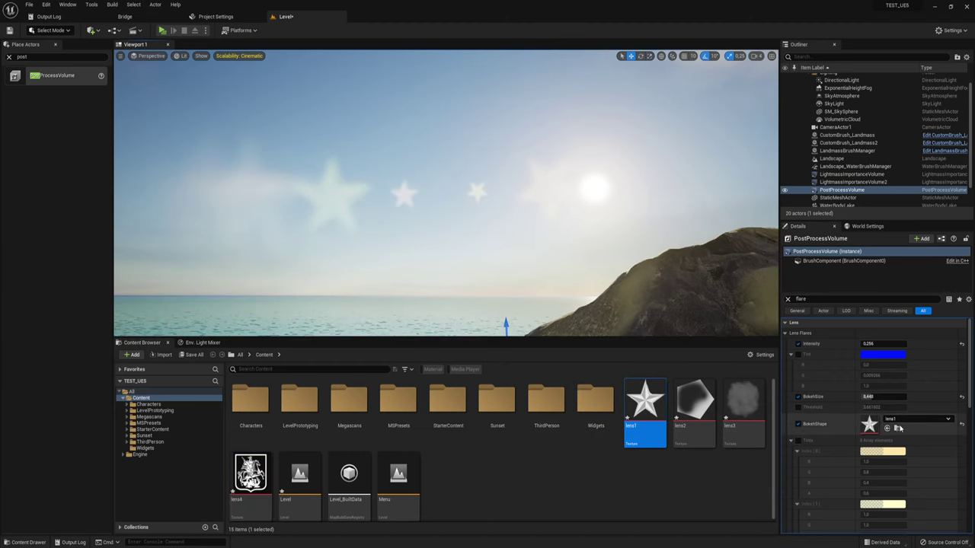
click(798, 425)
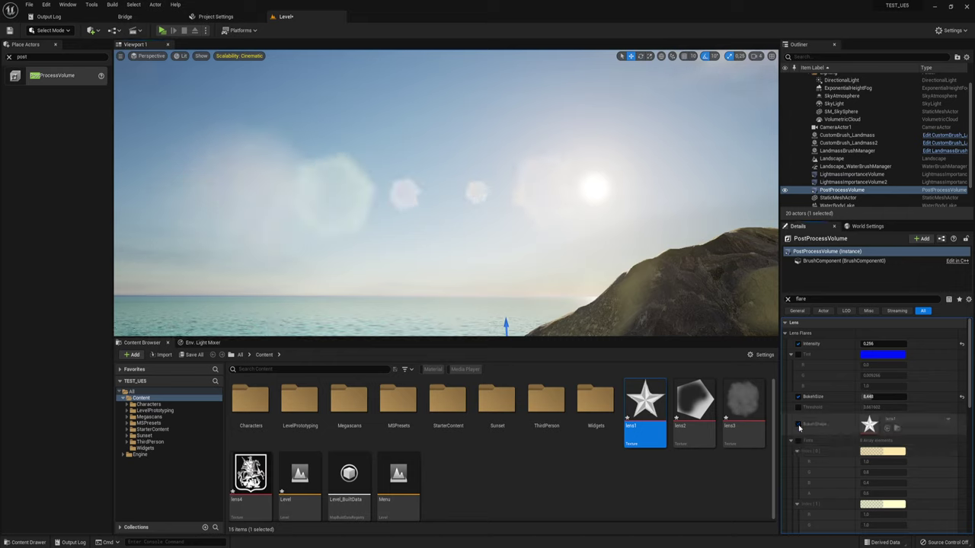
click(799, 425)
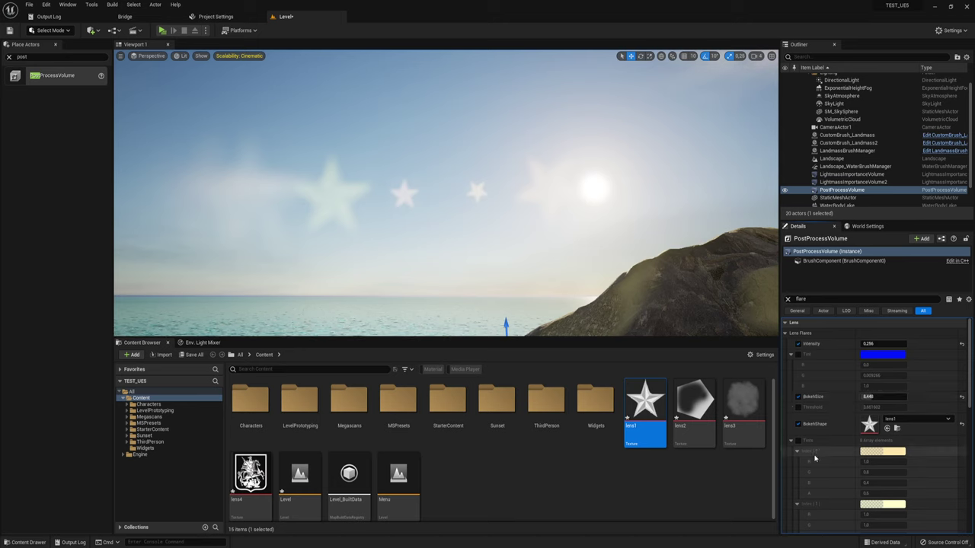
scroll(828, 388, down, 2)
scroll(828, 387, down, 1)
scroll(828, 387, up, 1)
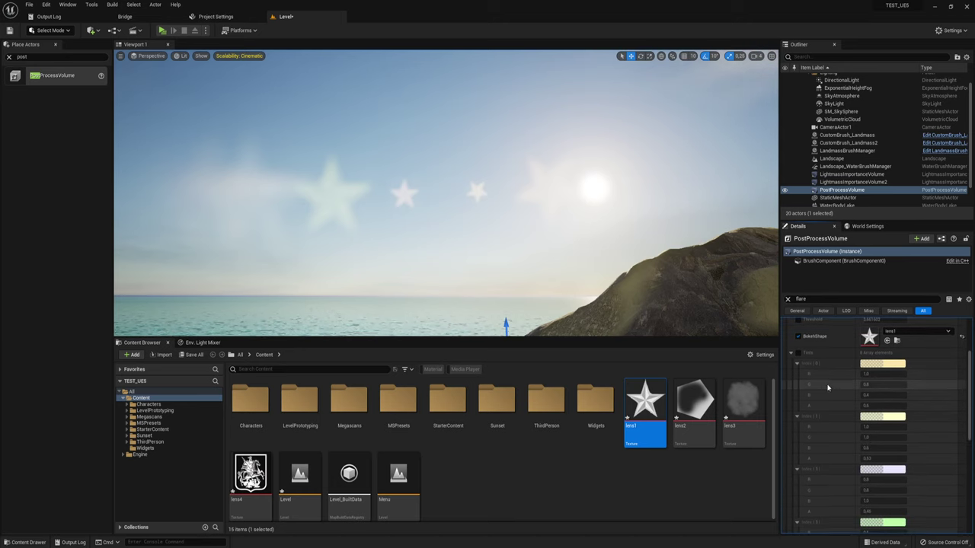
Enable the Tints override and make tint Index 0 blue (R 0, G 0.043, B 1, A 0.6)
click(799, 354)
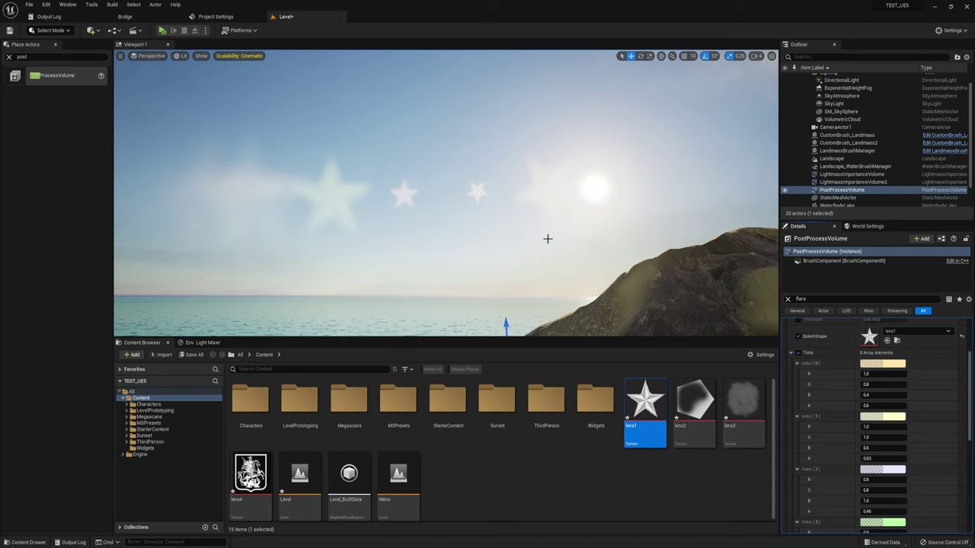
right_drag(548, 237, 533, 220)
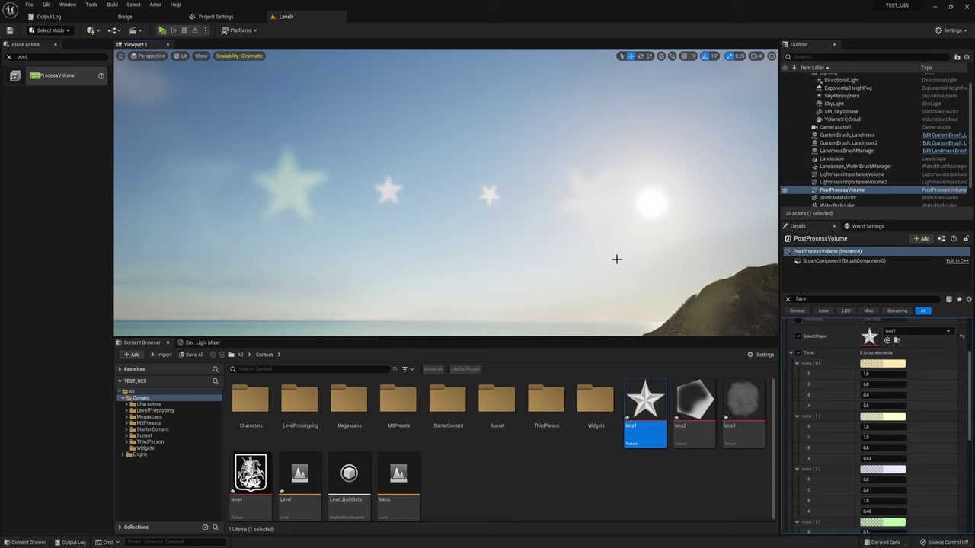
click(887, 365)
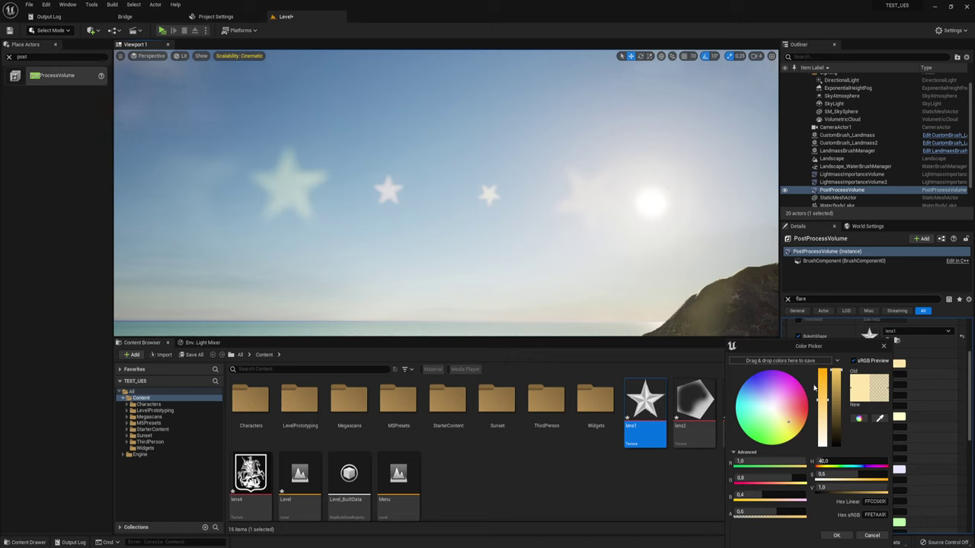
click(751, 376)
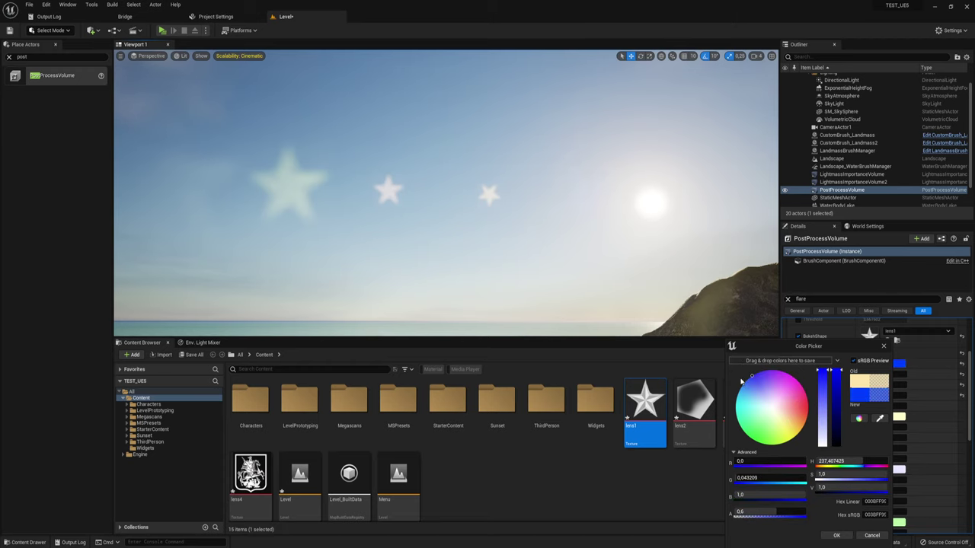
click(835, 536)
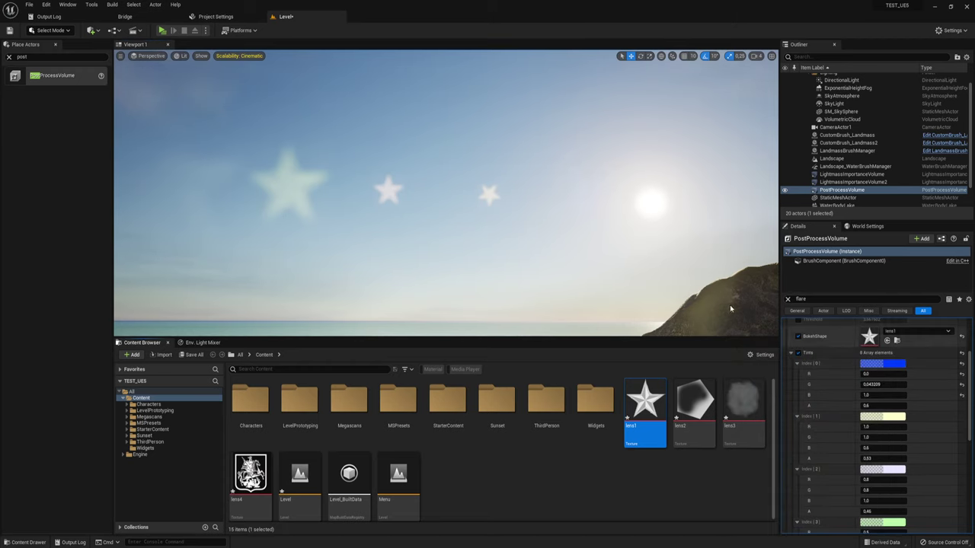
mouse_move(555, 214)
right_down()
mouse_move(570, 227)
mouse_move(607, 231)
right_up()
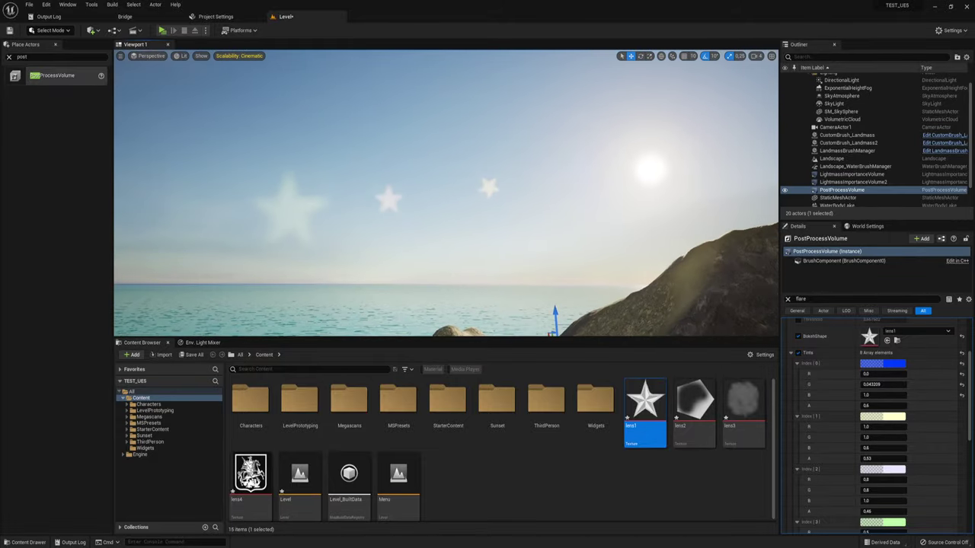
scroll(809, 342, up, 3)
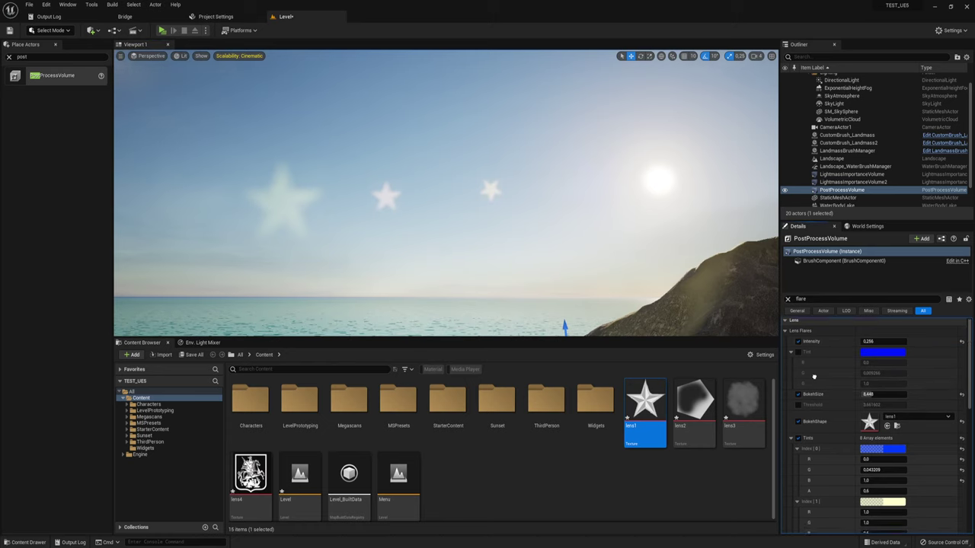
Set the lens flare Bokeh Size to 7.424
scroll(813, 377, down, 1)
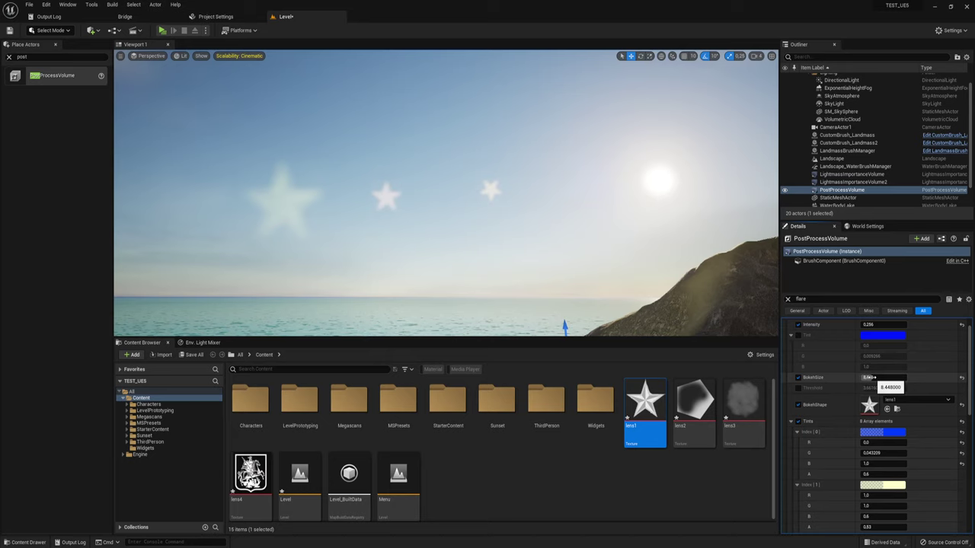
drag(884, 377, 872, 377)
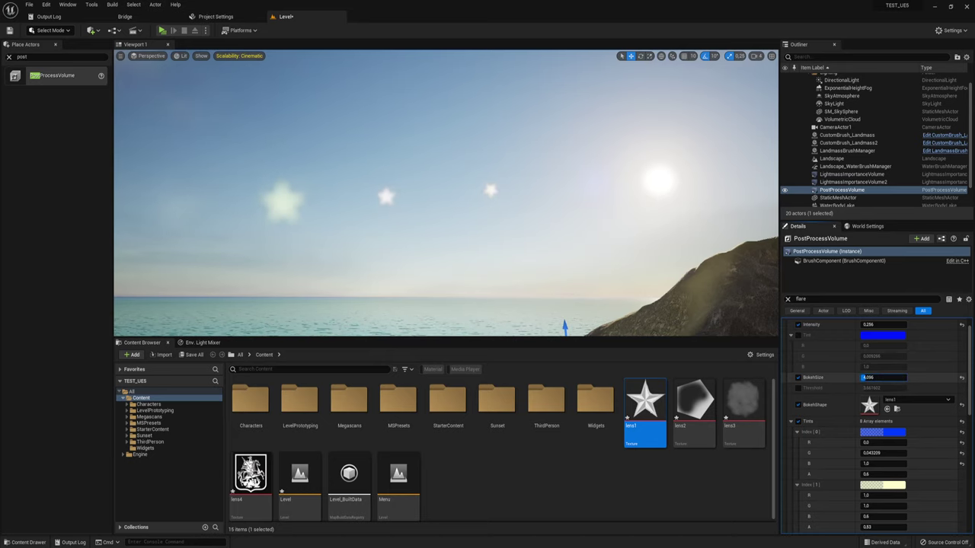
right_drag(457, 228, 457, 198)
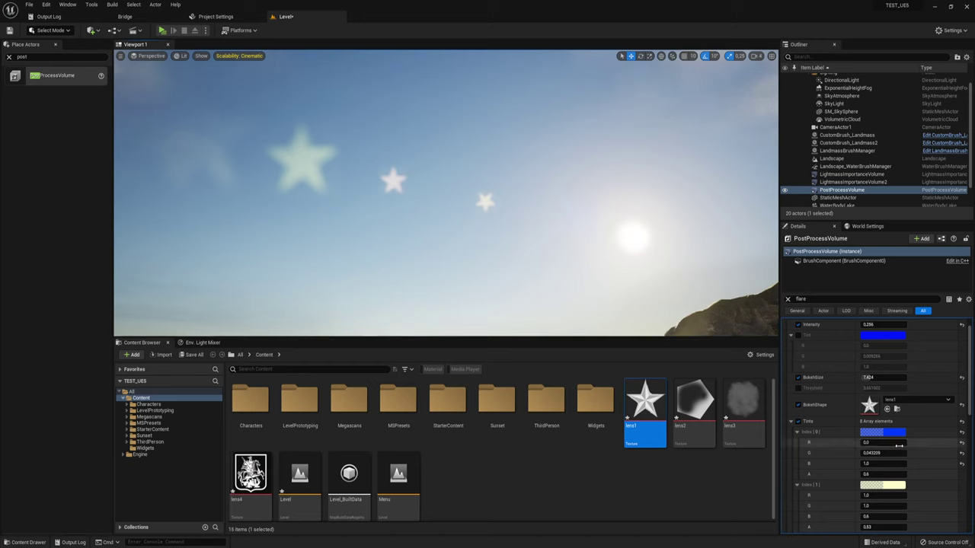
Make flare tint Index 1 pink-red (R 1, G 0.066, B 0.237)
click(883, 485)
drag(797, 409, 812, 404)
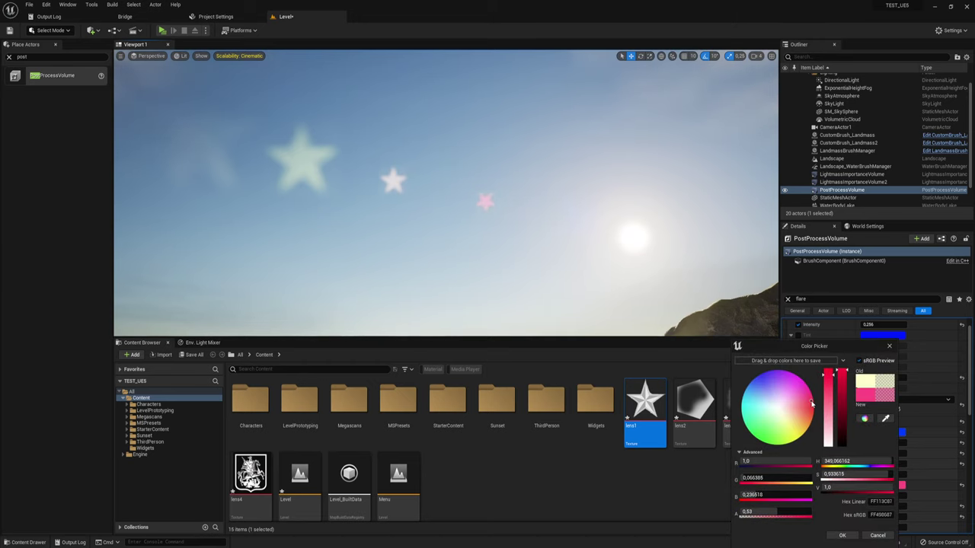
right_drag(725, 311, 704, 316)
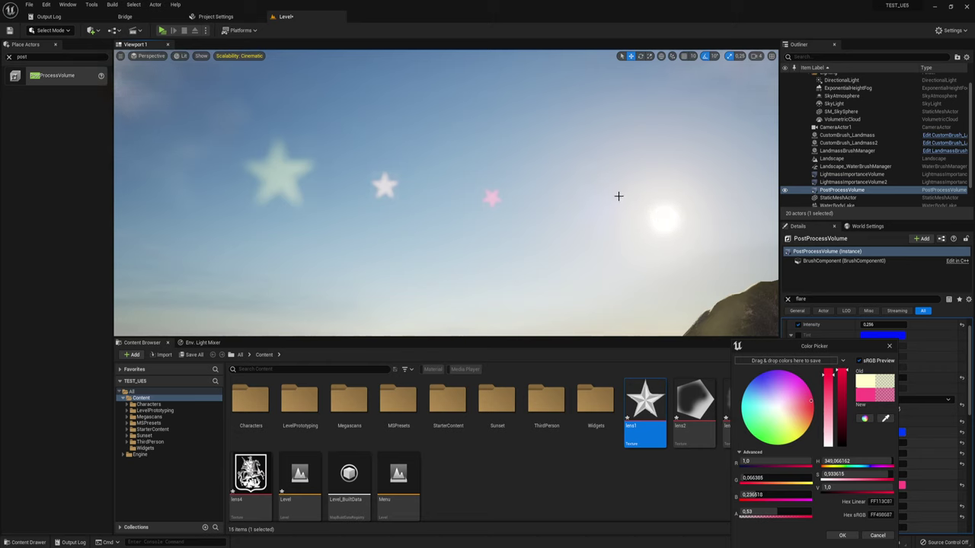
click(842, 536)
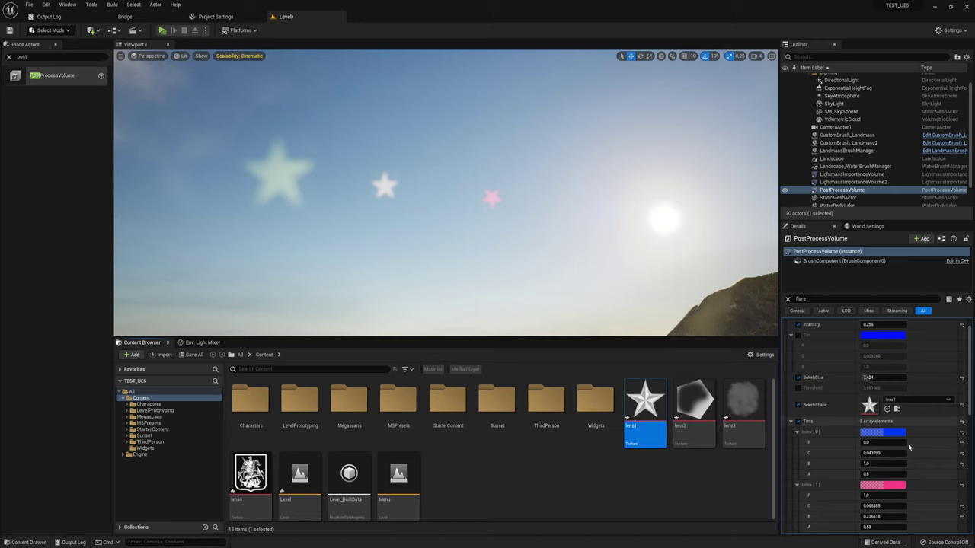
Make the third lens-flare tint green
scroll(897, 452, down, 3)
click(883, 462)
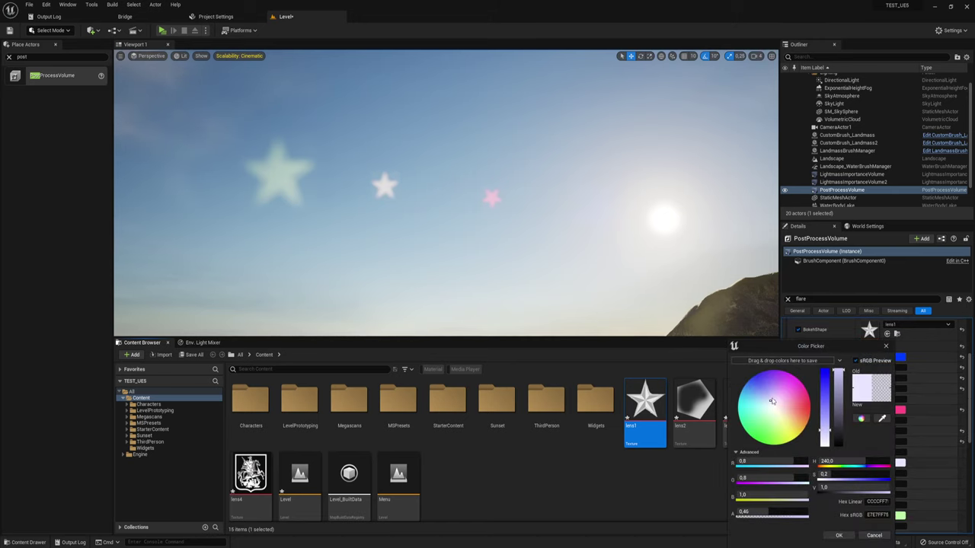
drag(772, 405, 757, 440)
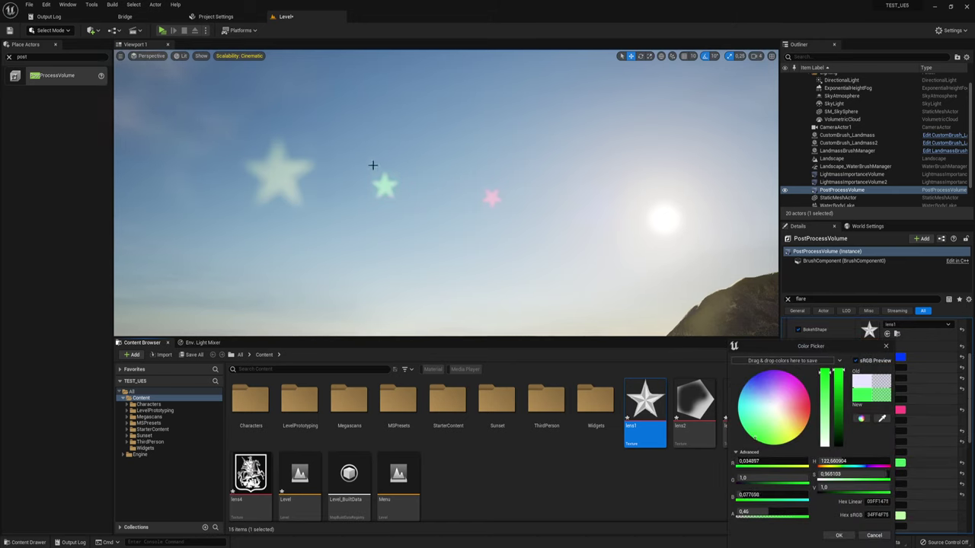
click(838, 536)
Recolour the next flare tint pink-purple and check the flares over the hill
scroll(883, 457, down, 1)
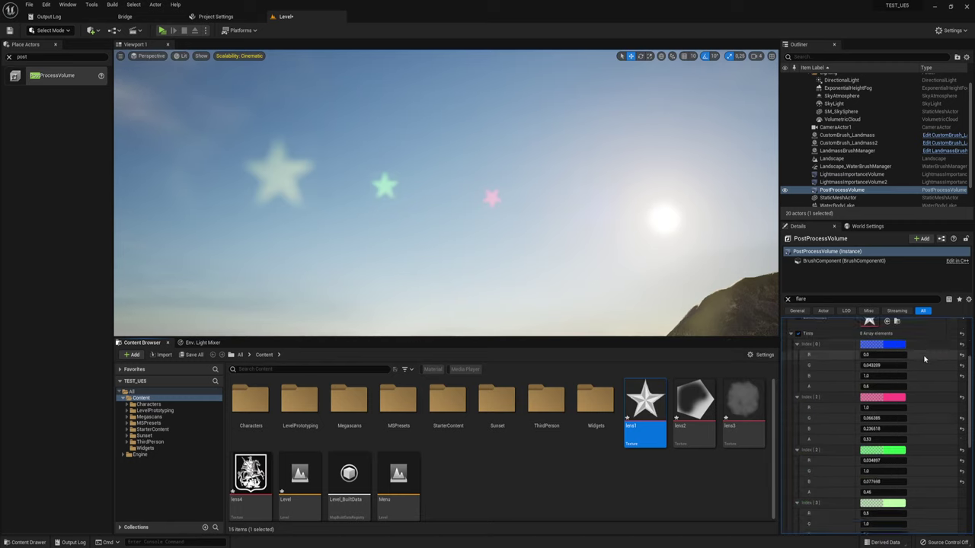
scroll(883, 442, down, 1)
scroll(891, 426, down, 1)
click(902, 416)
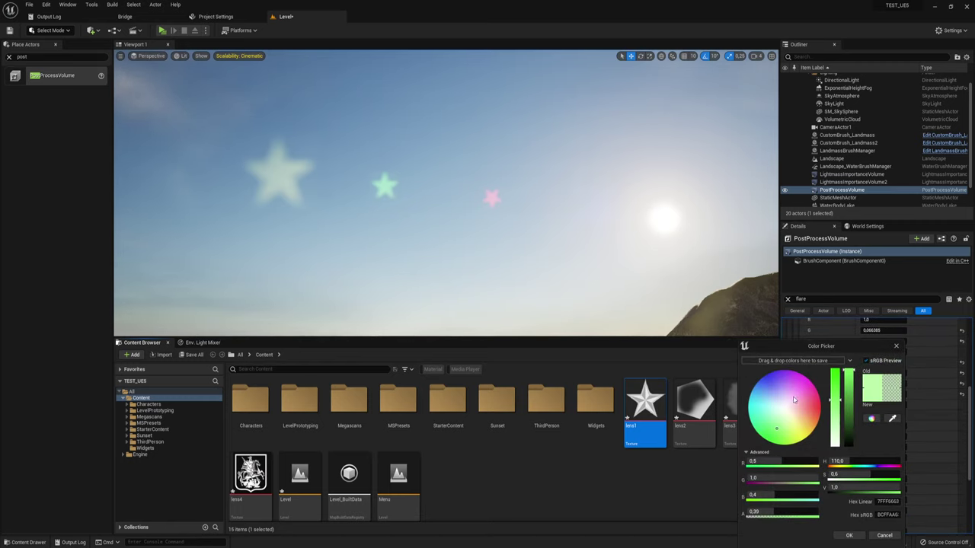
drag(781, 385, 794, 363)
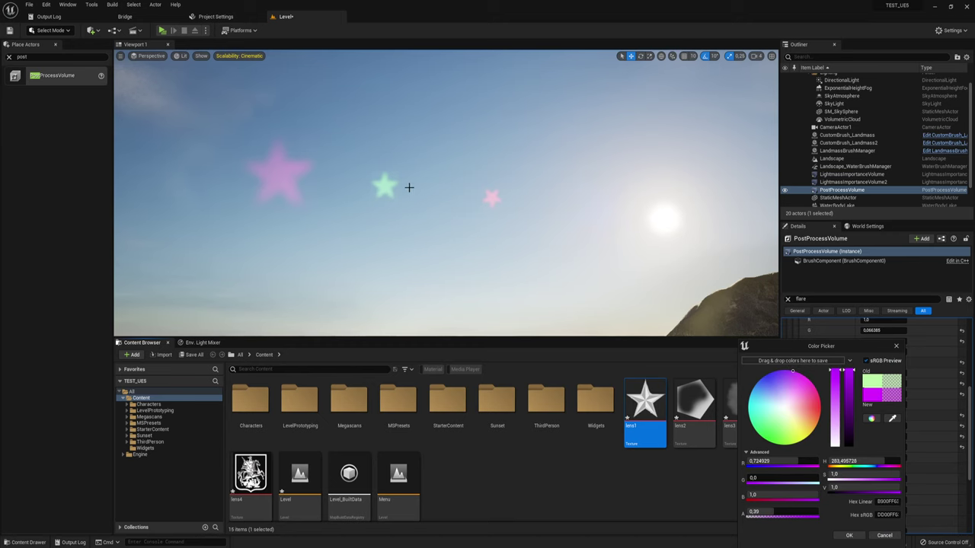
right_drag(457, 198, 457, 228)
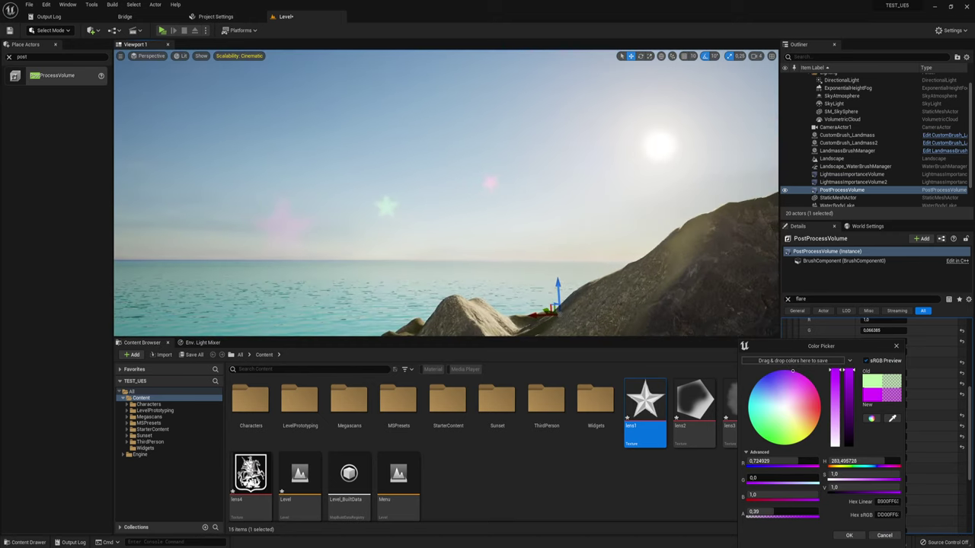
right_drag(528, 269, 521, 268)
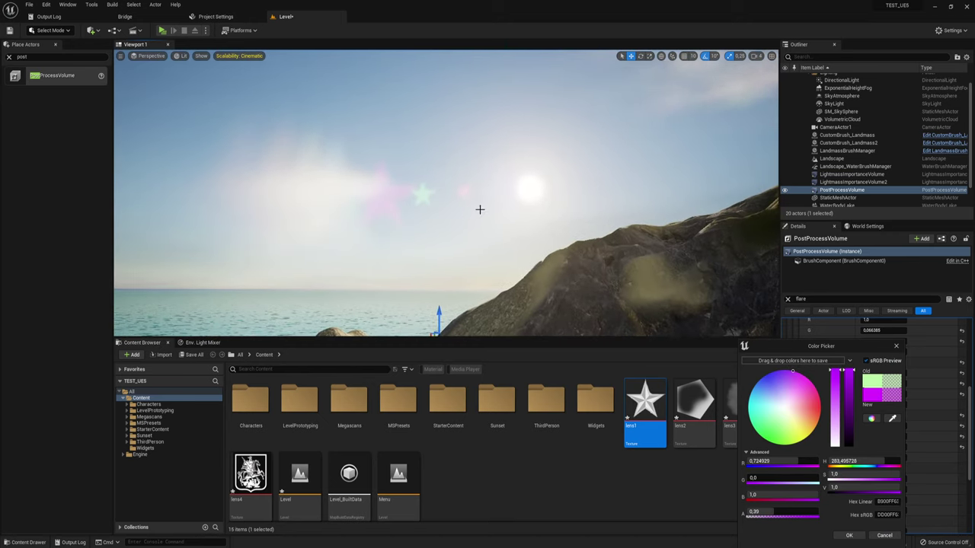
right_drag(480, 210, 533, 202)
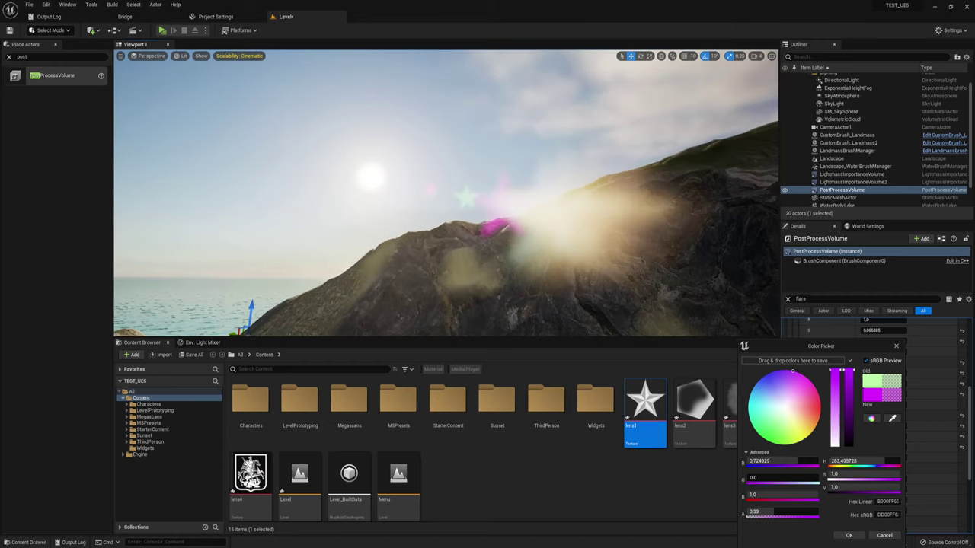
mouse_move(457, 198)
right_down()
mouse_move(525, 191)
mouse_move(489, 186)
right_up()
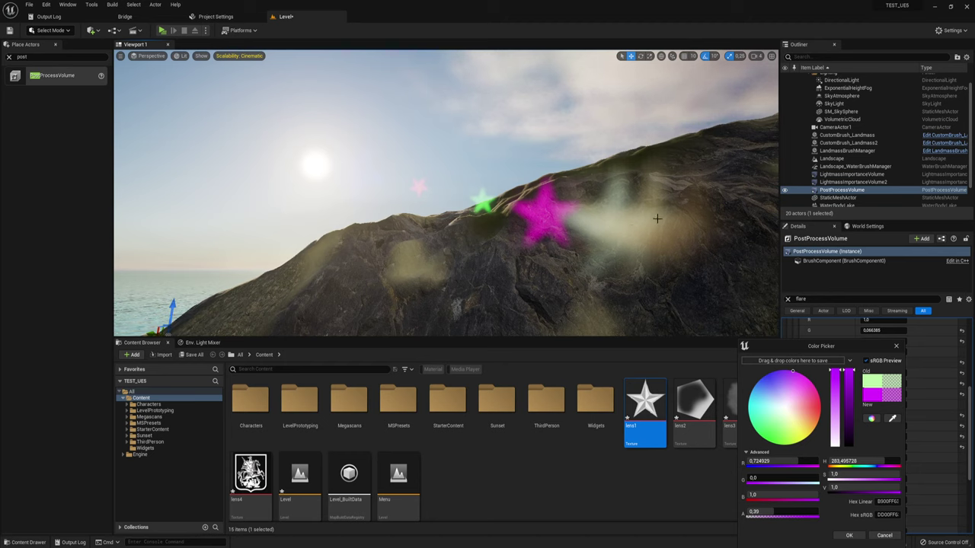
click(859, 536)
scroll(894, 452, down, 2)
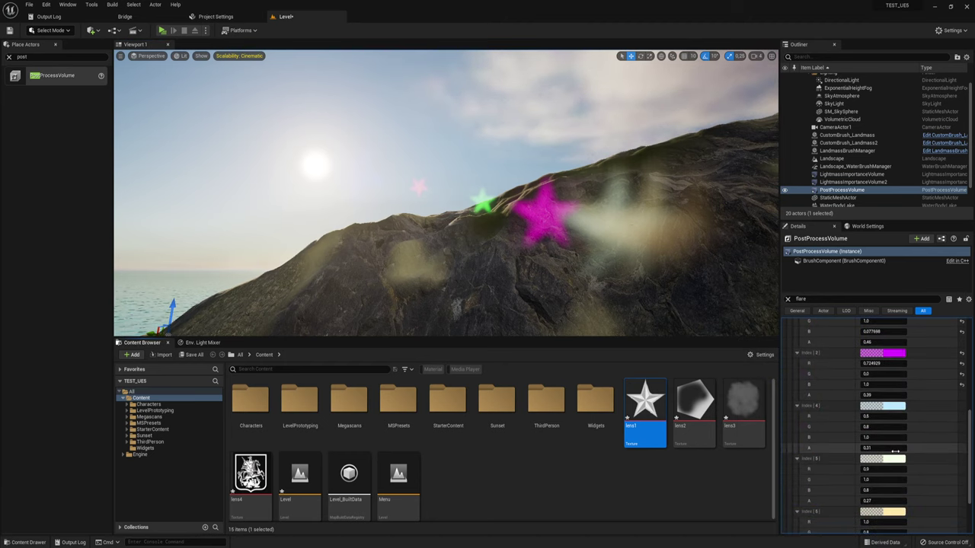
scroll(895, 452, down, 2)
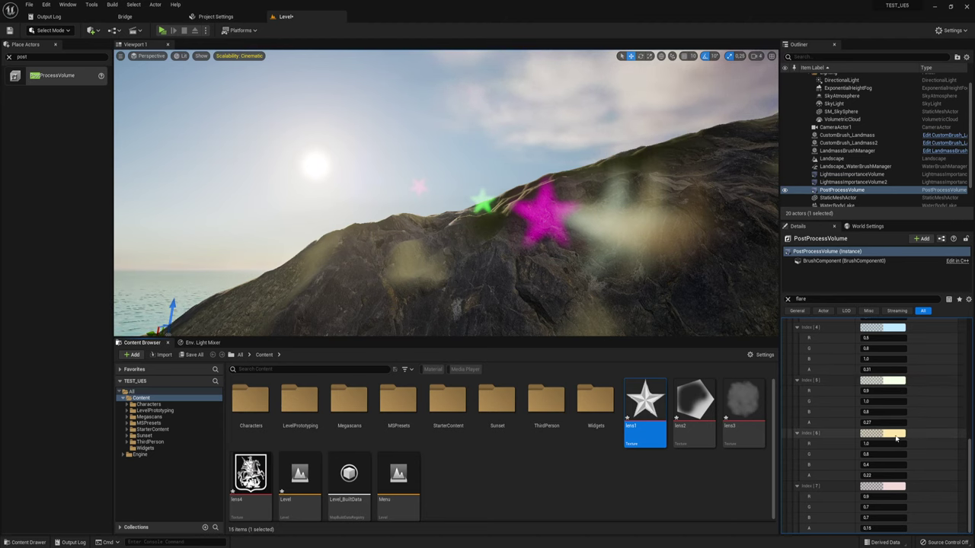
right_drag(672, 197, 626, 184)
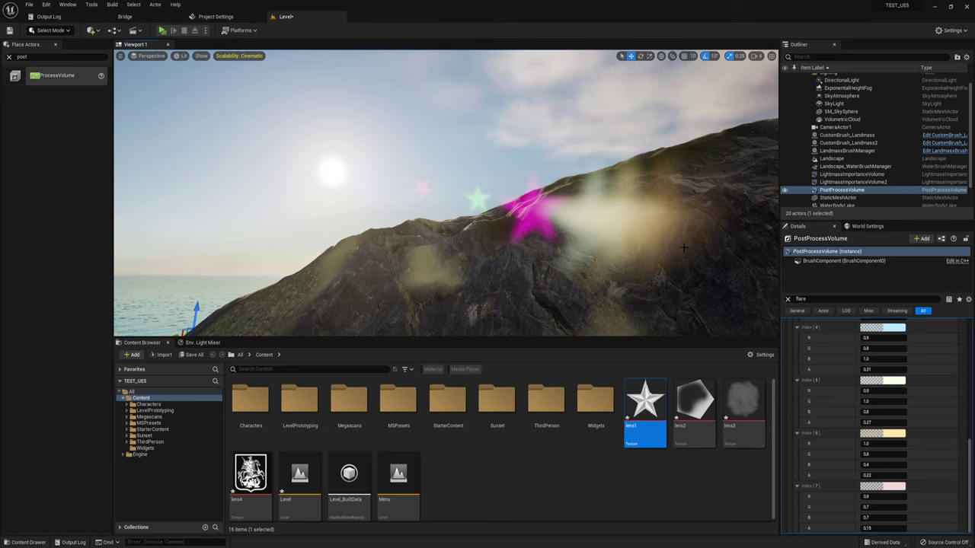
right_drag(608, 234, 587, 244)
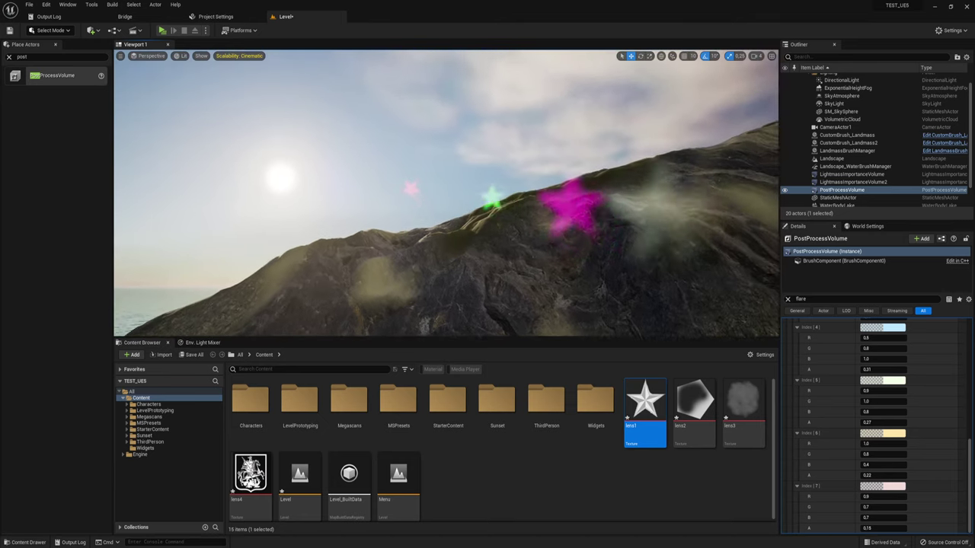
scroll(968, 394, up, 3)
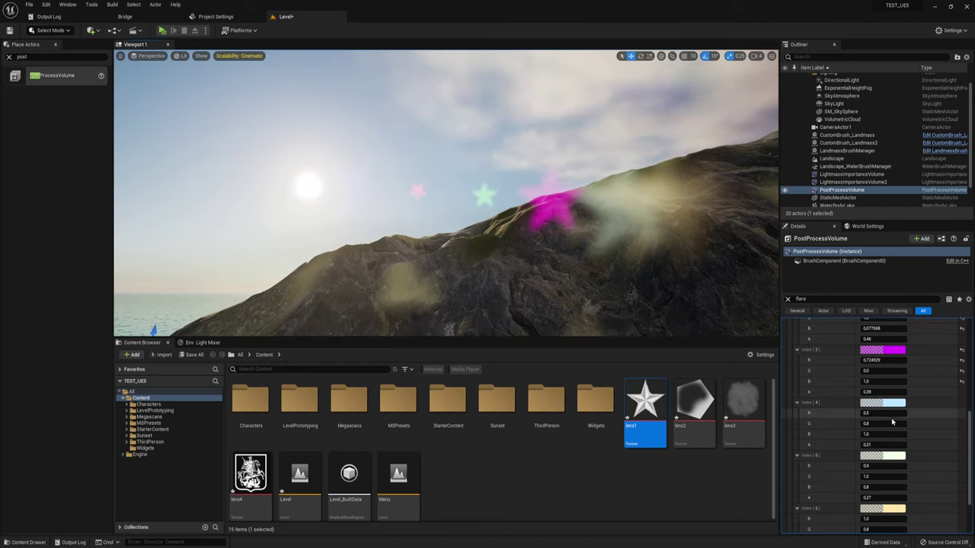
scroll(967, 394, up, 5)
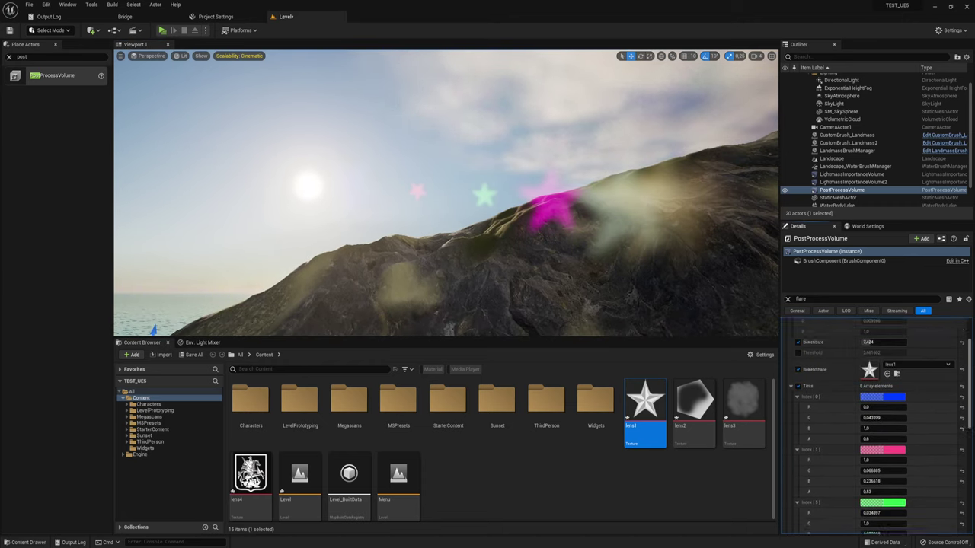
scroll(838, 84, up, 1)
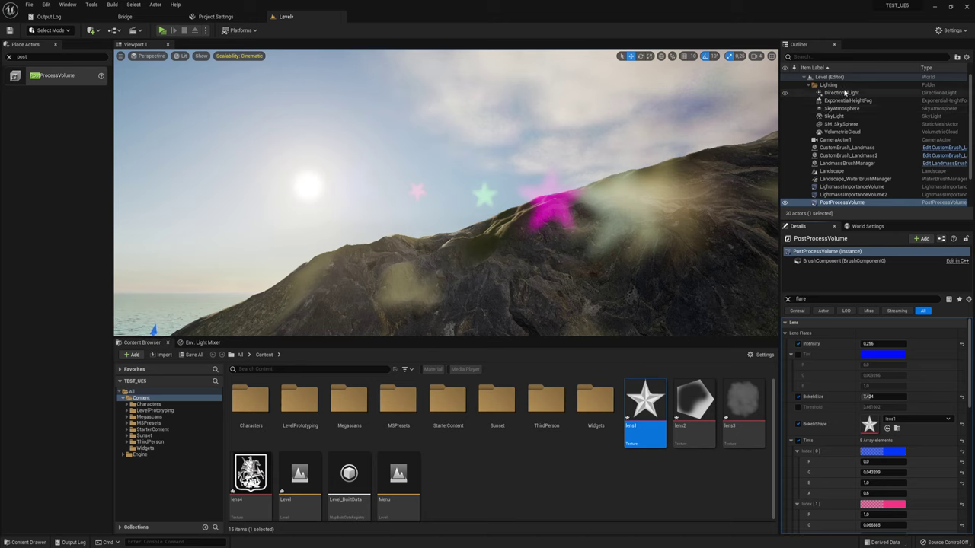
Select DirectionalLight, clear the Details filter, and scroll to its Light Shafts settings
click(844, 92)
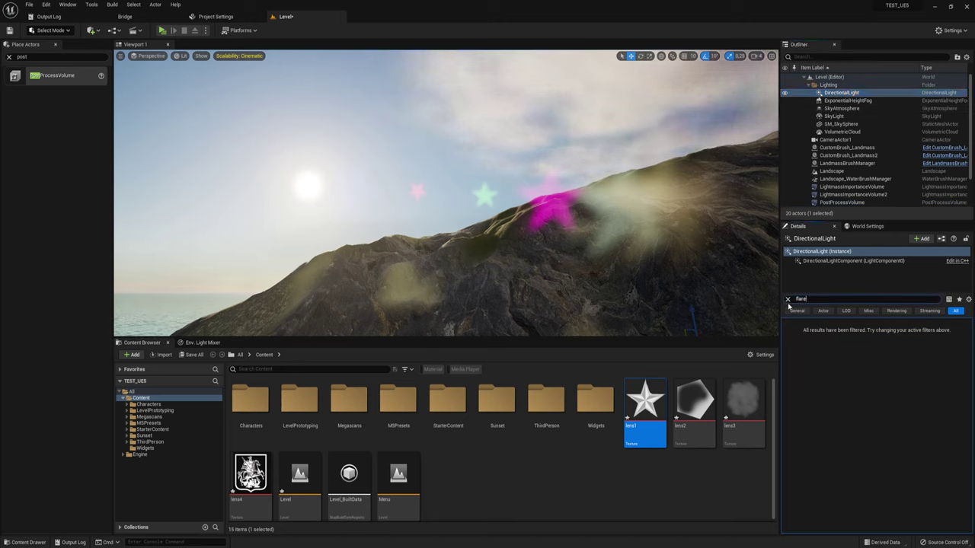
click(789, 298)
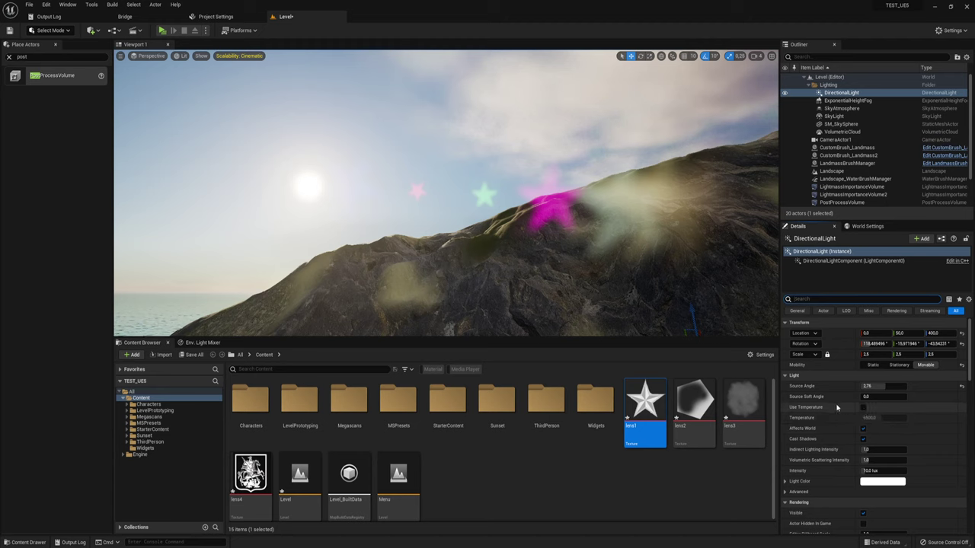
scroll(847, 447, down, 2)
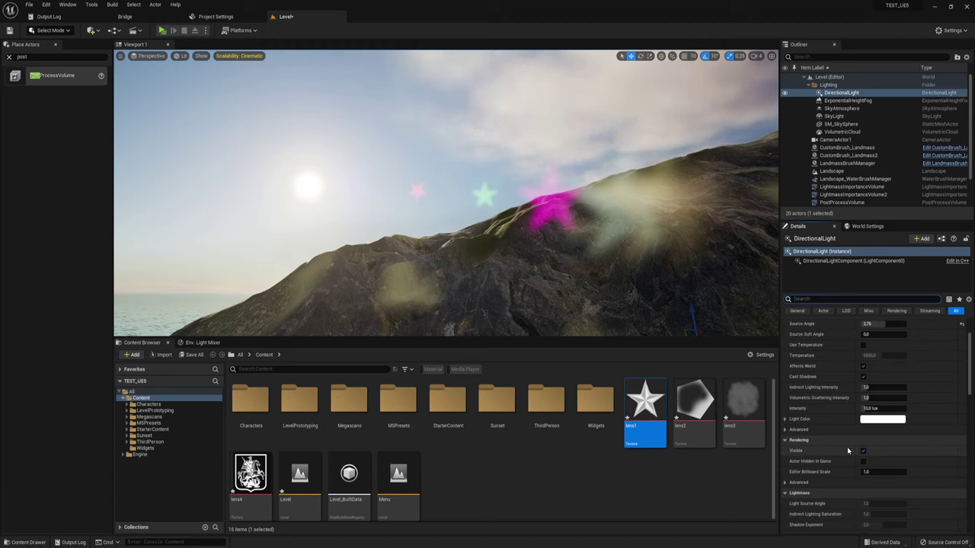
scroll(847, 447, down, 2)
scroll(843, 371, up, 2)
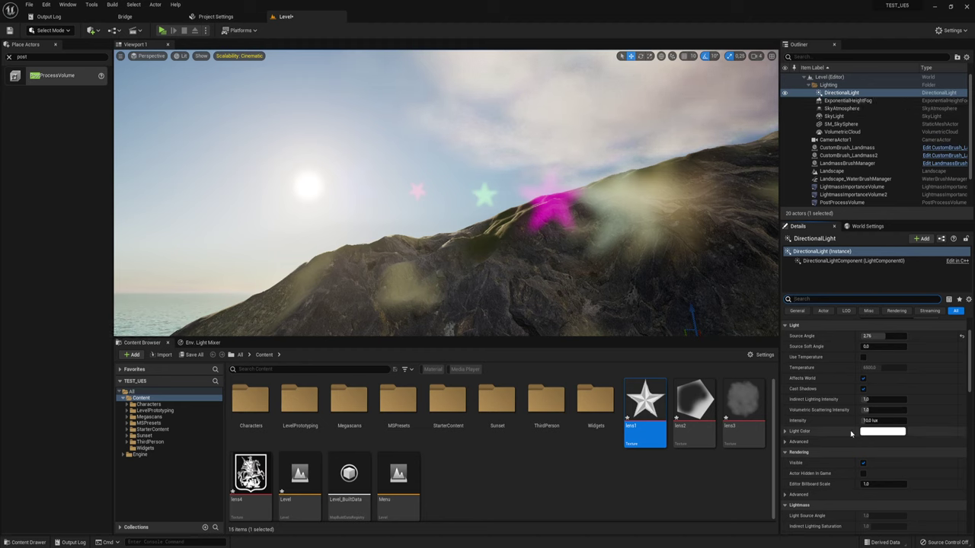
scroll(858, 417, up, 2)
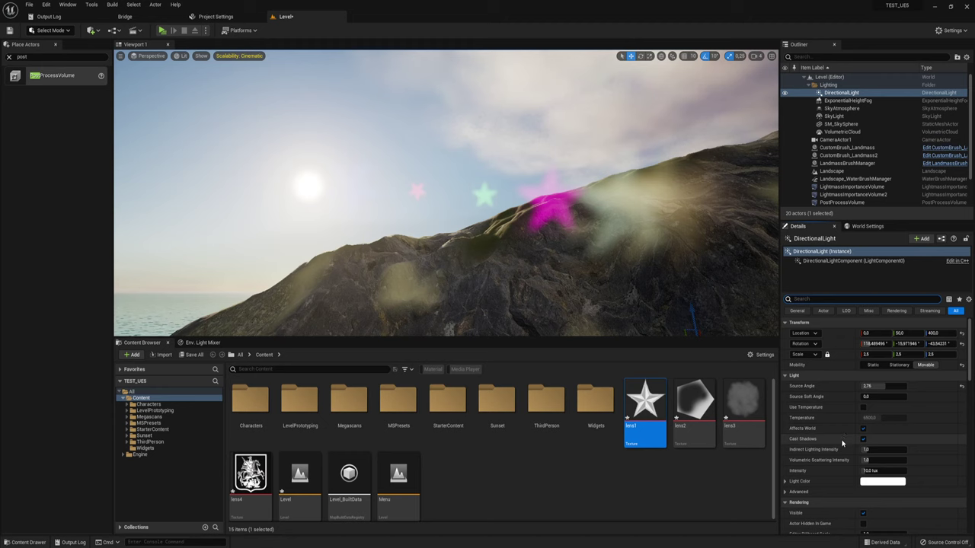
scroll(814, 445, down, 6)
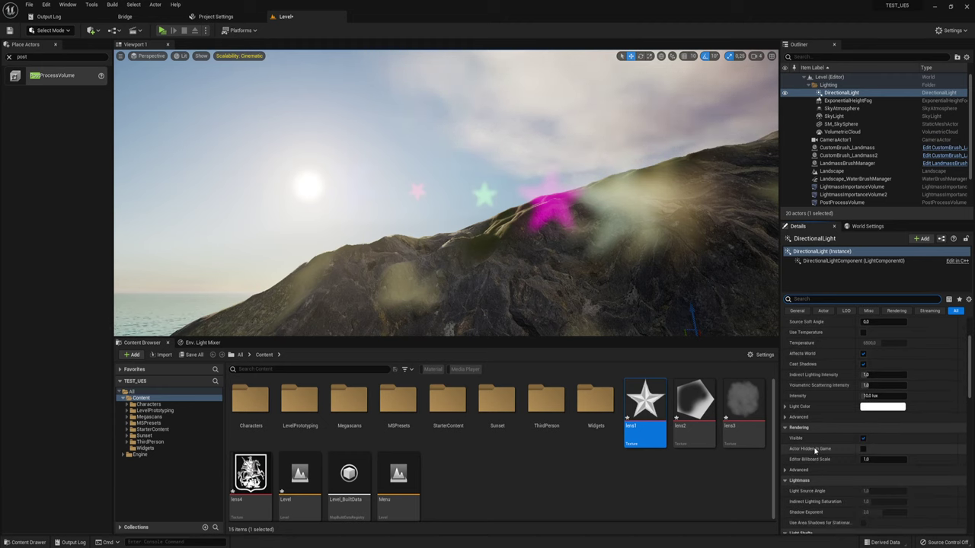
scroll(819, 450, down, 3)
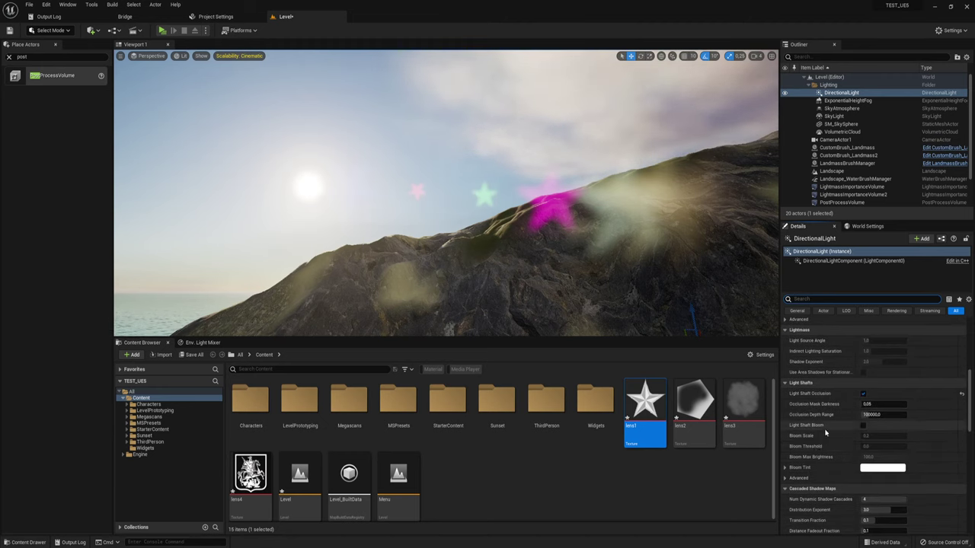
scroll(826, 432, down, 2)
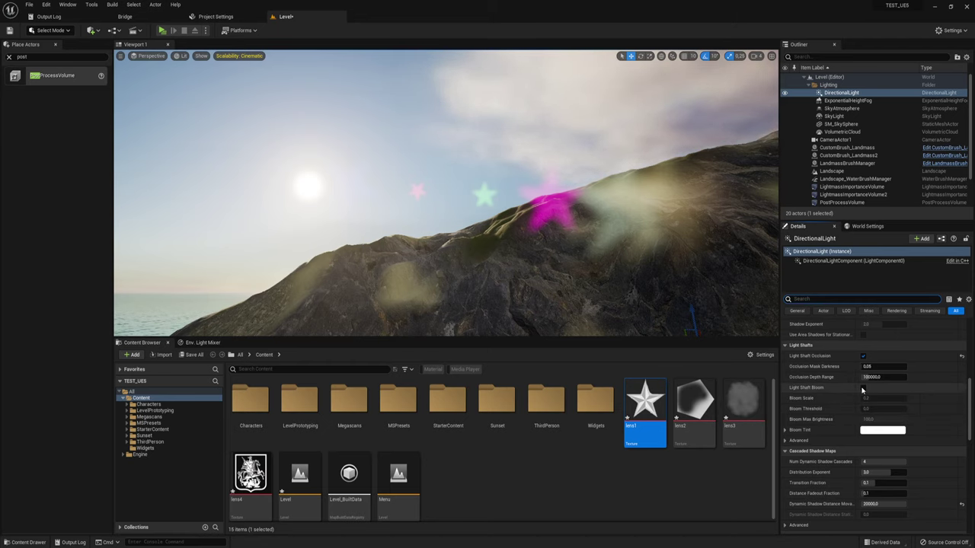
Enable Light Shaft Bloom on the directional light with Bloom Scale 0.01
click(863, 389)
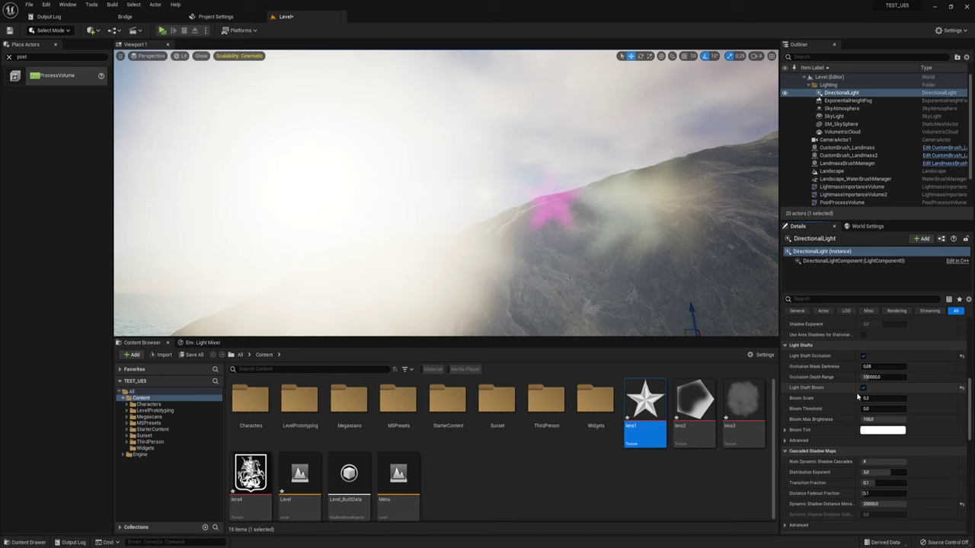
drag(868, 397, 853, 398)
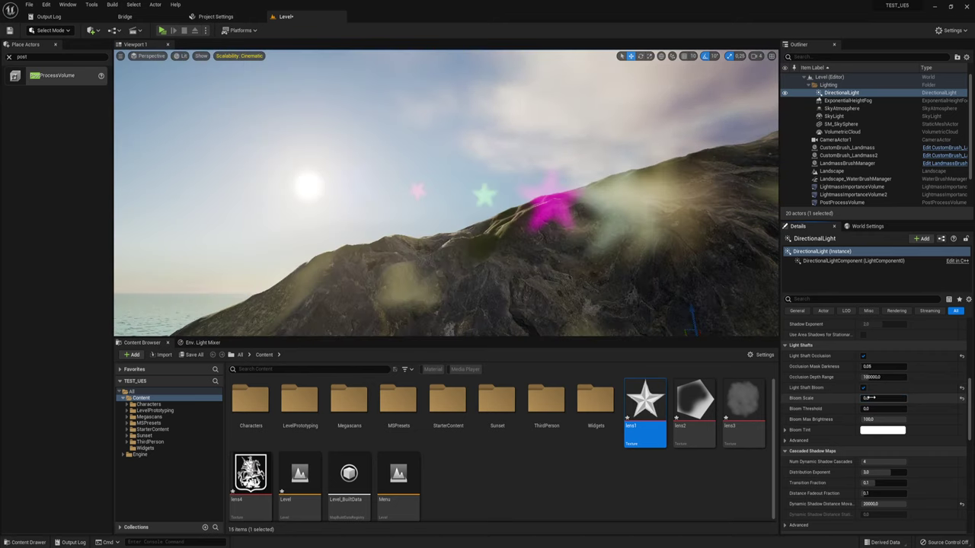
click(869, 398)
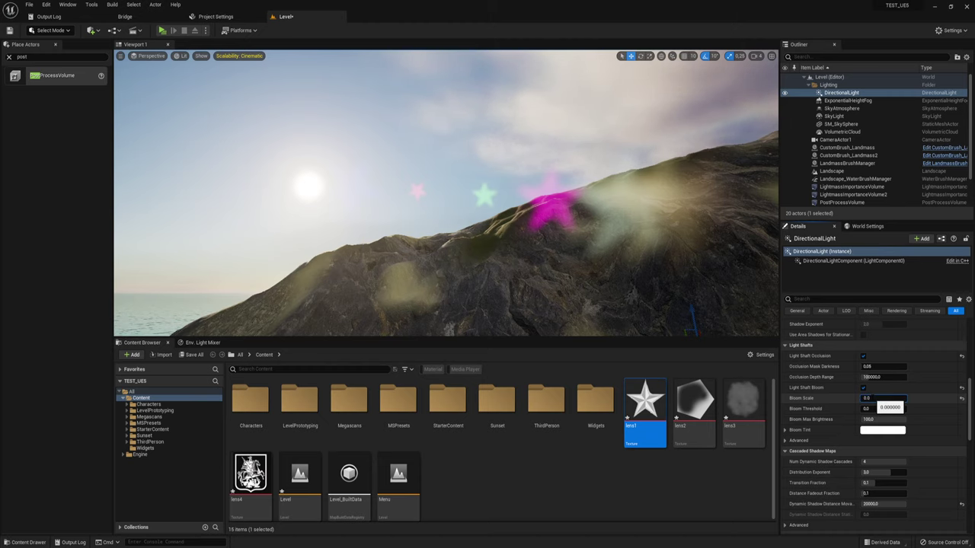
text(0.01)
key(Return)
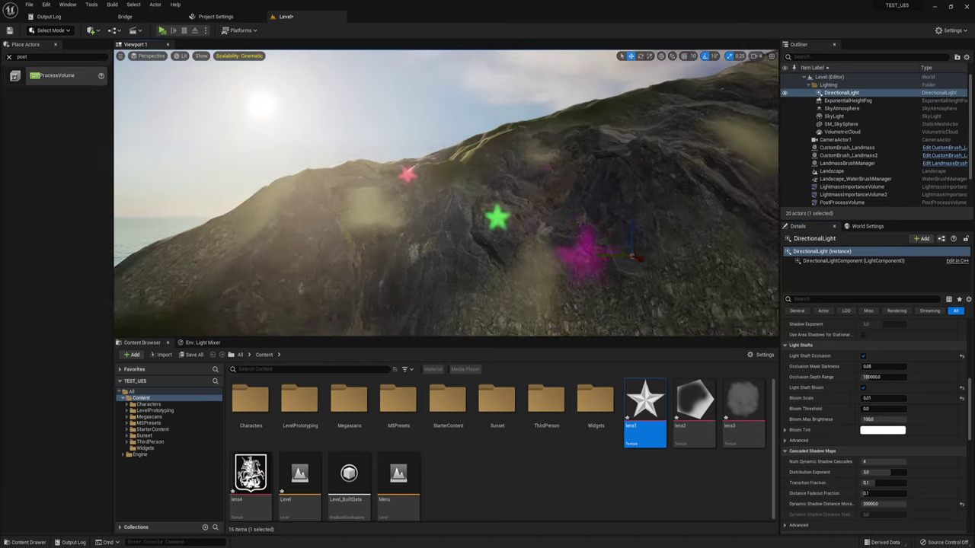
mouse_move(447, 213)
right_down()
mouse_move(305, 206)
mouse_move(480, 206)
mouse_move(445, 216)
right_up()
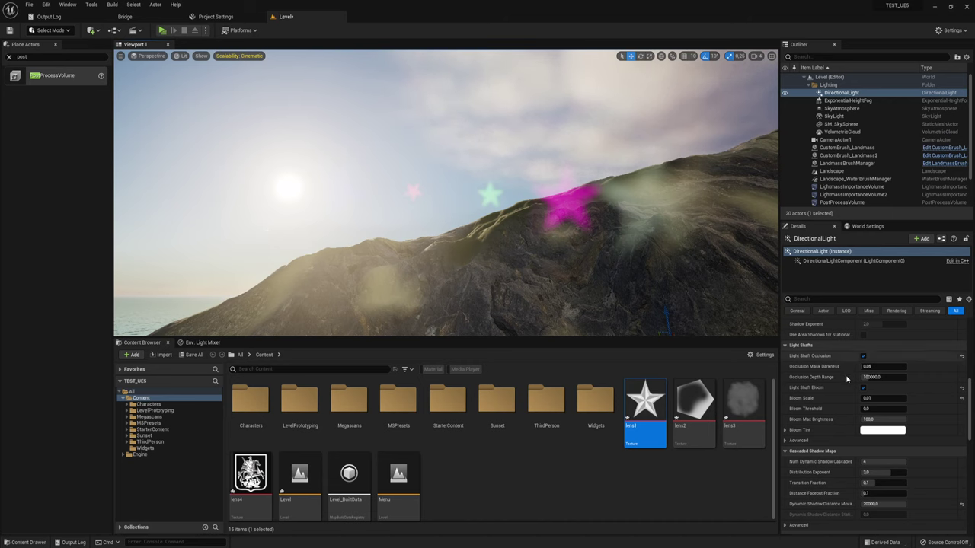
Raise the light-shaft Bloom Threshold to 3.672
click(882, 408)
text(0.16)
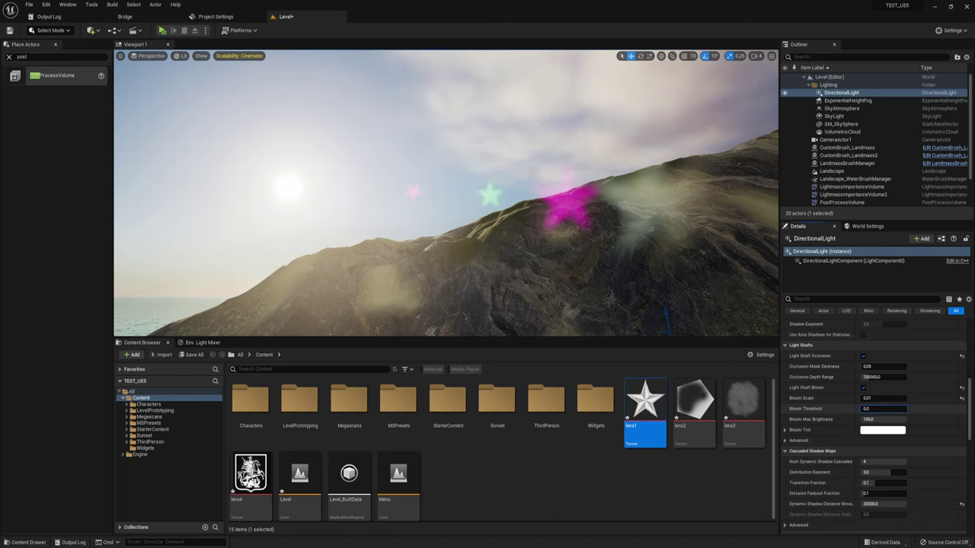
text(3.872)
mouse_move(446, 216)
right_down()
mouse_move(457, 214)
mouse_move(451, 229)
right_up()
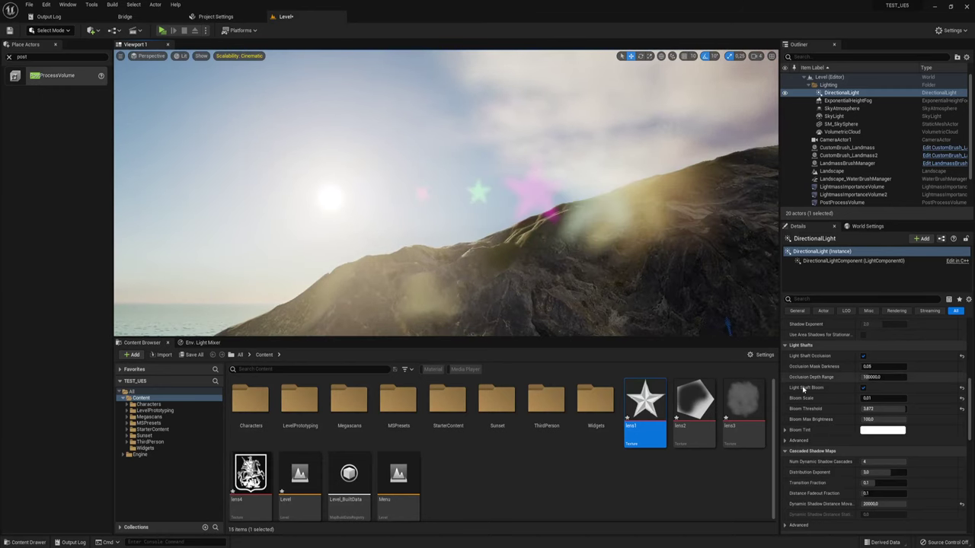
Set the light-shaft Bloom Tint to a pale green
click(874, 431)
drag(777, 409, 752, 372)
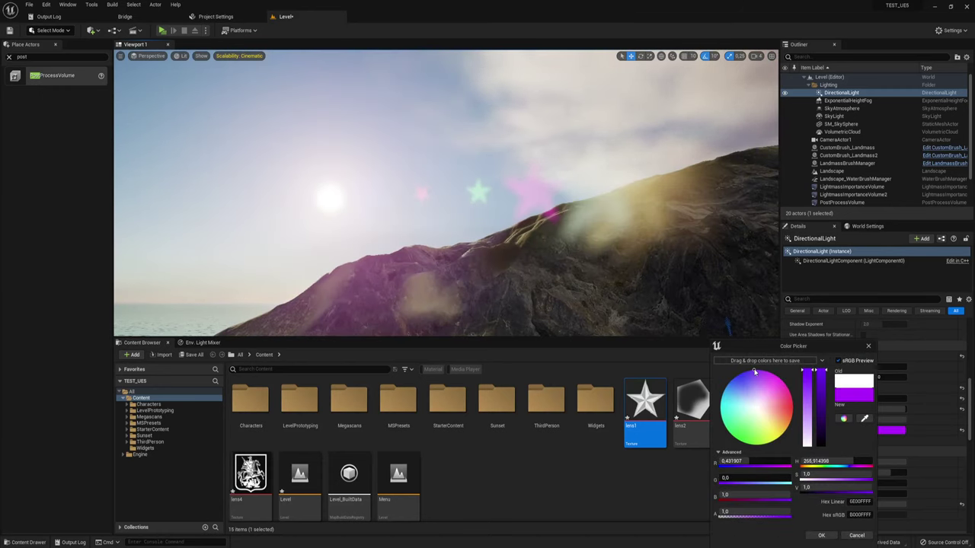
mouse_move(416, 246)
right_down()
mouse_move(426, 252)
mouse_move(381, 221)
right_up()
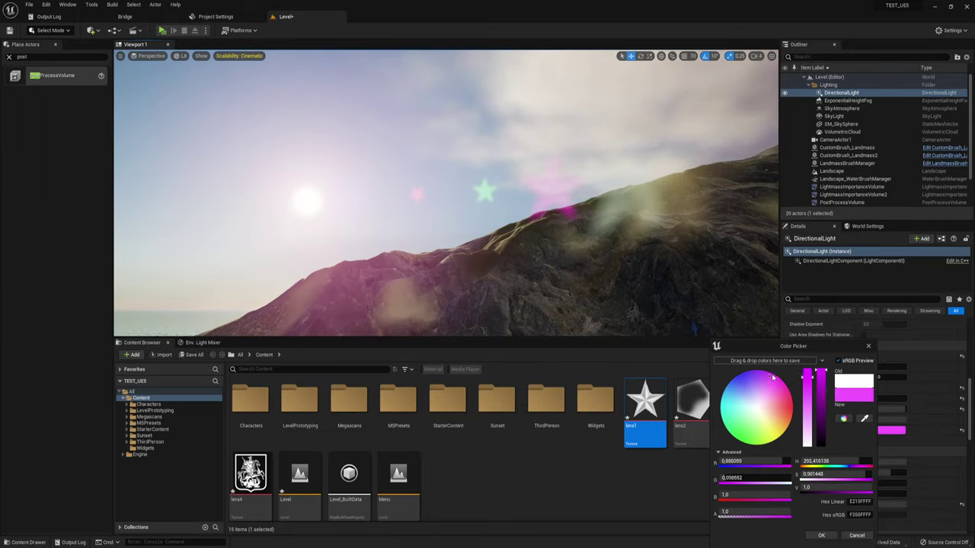
drag(735, 390, 732, 425)
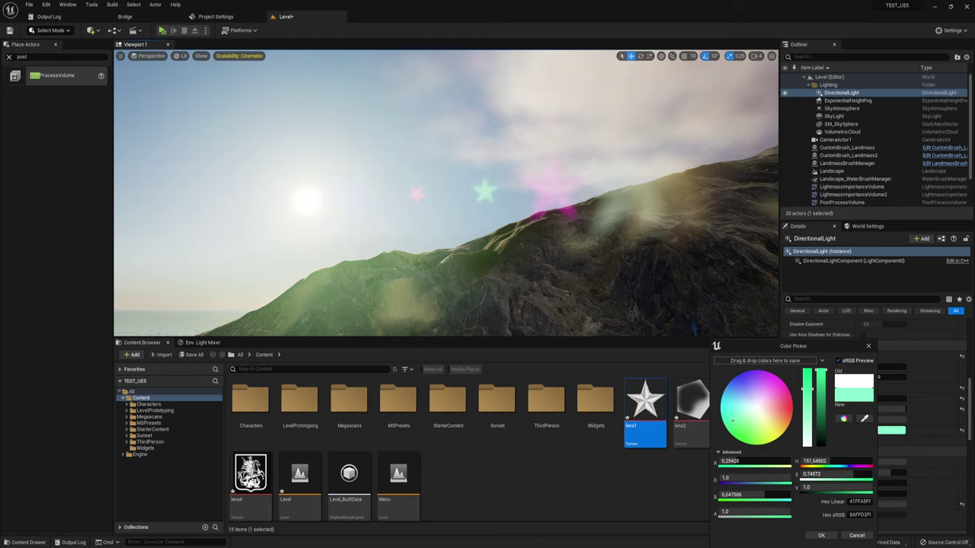
mouse_move(445, 194)
right_down()
mouse_move(457, 206)
mouse_move(426, 190)
mouse_move(396, 219)
mouse_move(400, 232)
right_up()
click(820, 535)
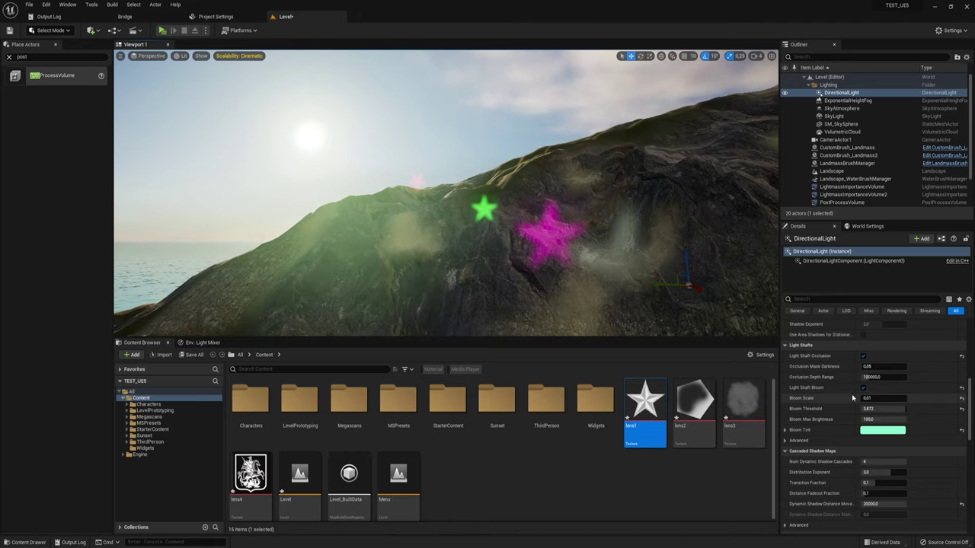
Toggle Light Shaft Bloom off and back on to compare the green glow
click(864, 390)
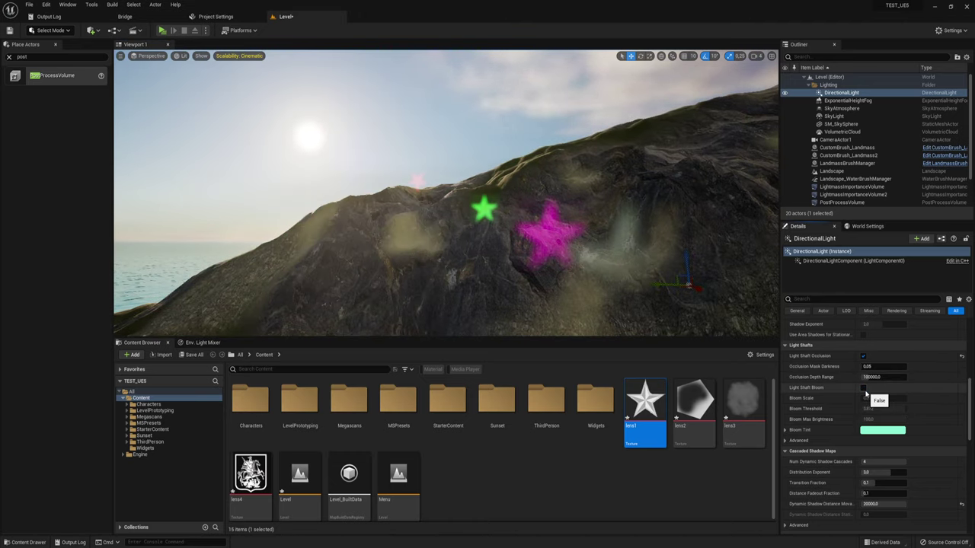
right_drag(465, 162, 468, 182)
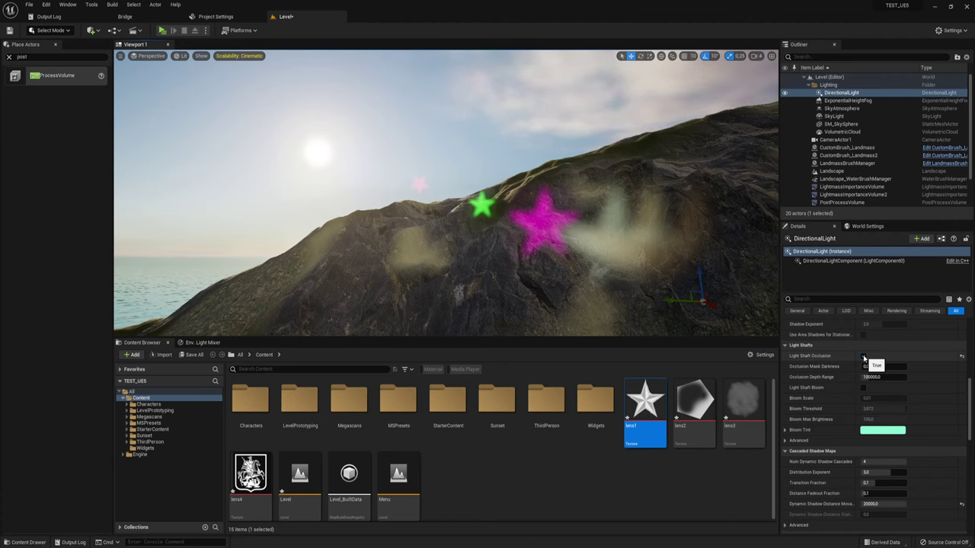
click(864, 387)
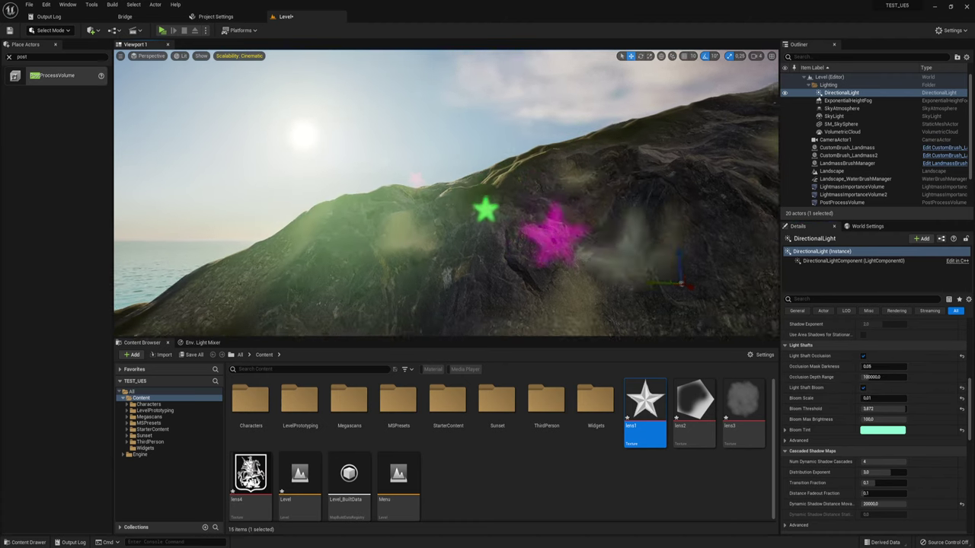
right_drag(495, 251, 501, 259)
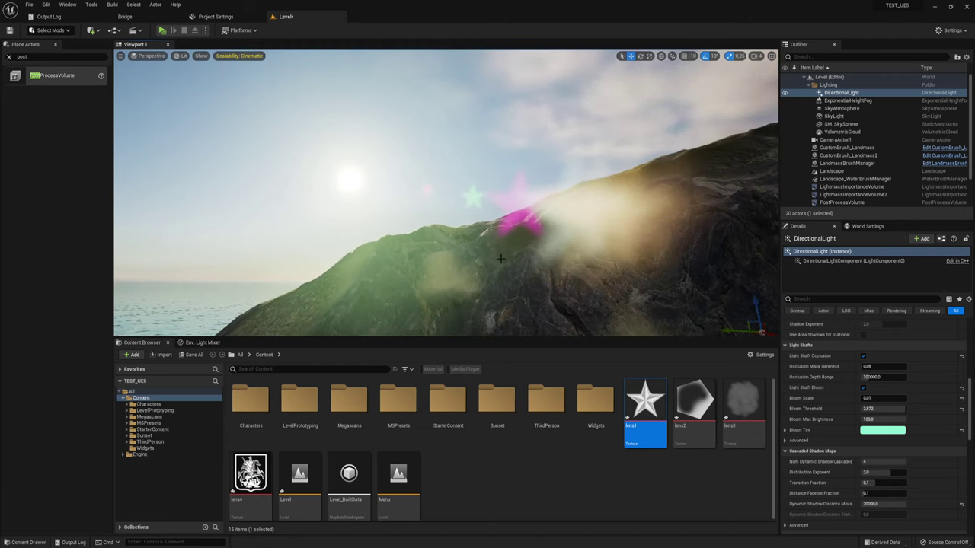
scroll(837, 339, up, 3)
Enlarge the PostProcessVolume's lens-flare bokeh size to 8.096
click(837, 203)
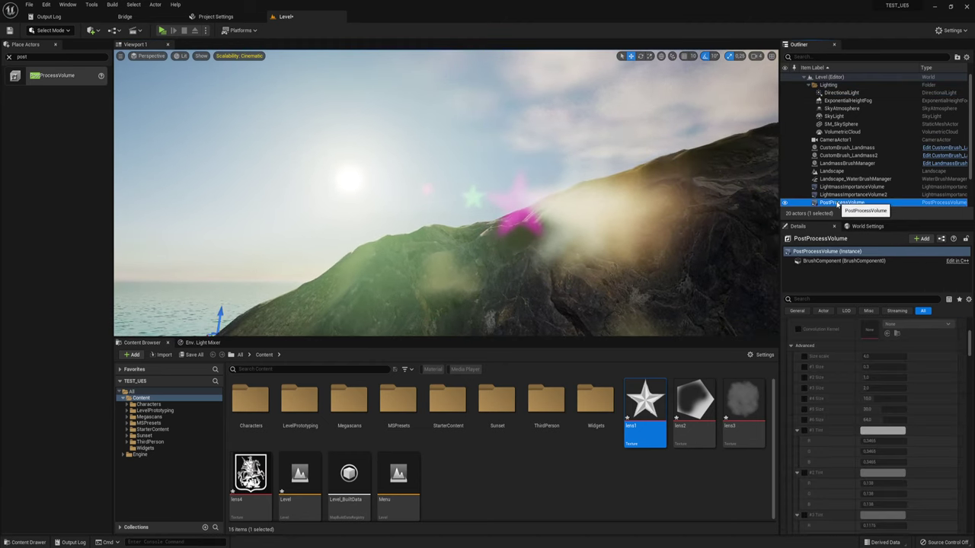
scroll(877, 443, up, 5)
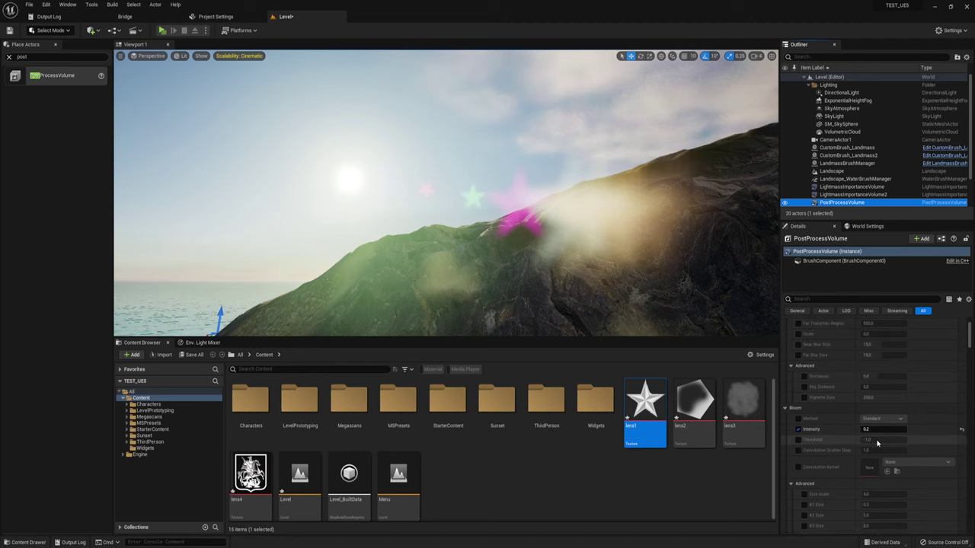
scroll(876, 443, down, 2)
scroll(875, 443, down, 2)
scroll(876, 443, down, 2)
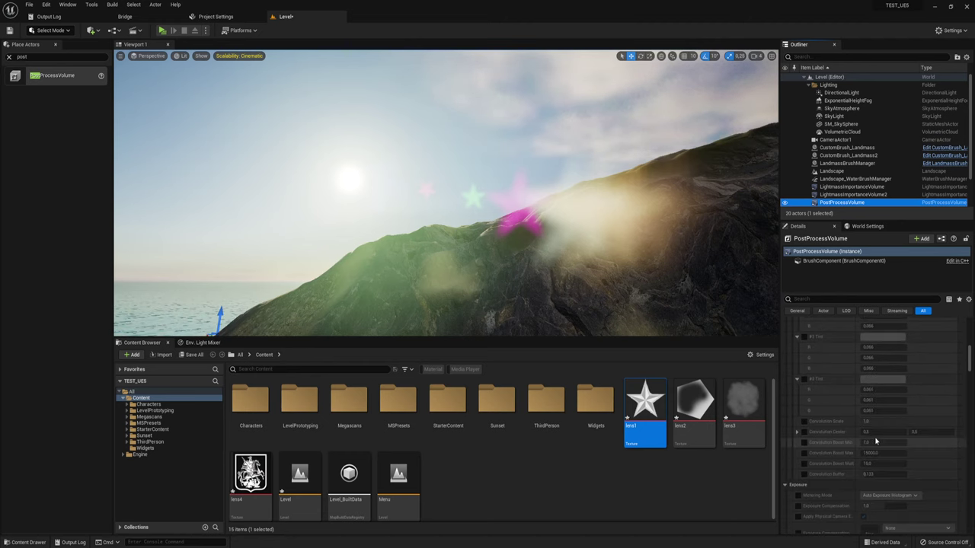
scroll(876, 442, down, 2)
scroll(876, 440, down, 2)
scroll(875, 441, down, 2)
scroll(872, 440, down, 2)
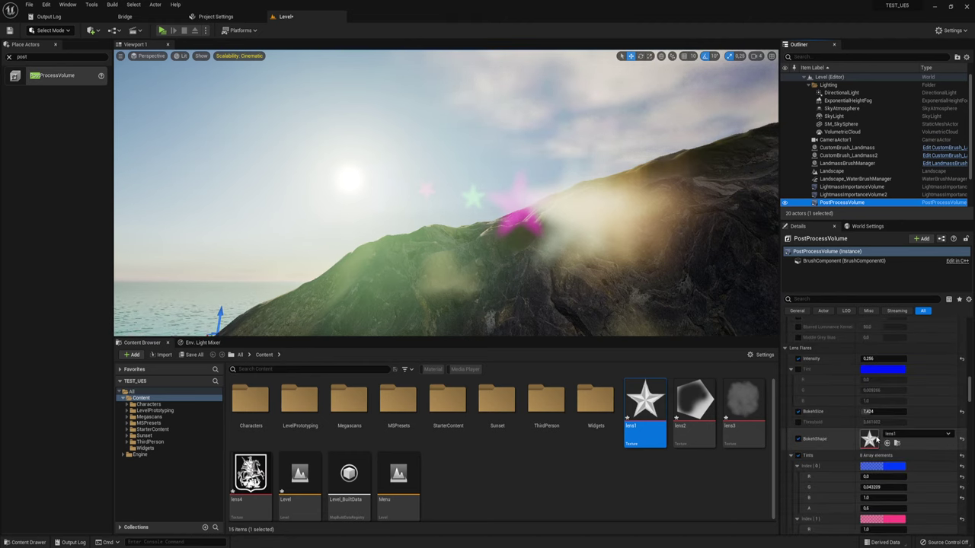
scroll(872, 440, down, 2)
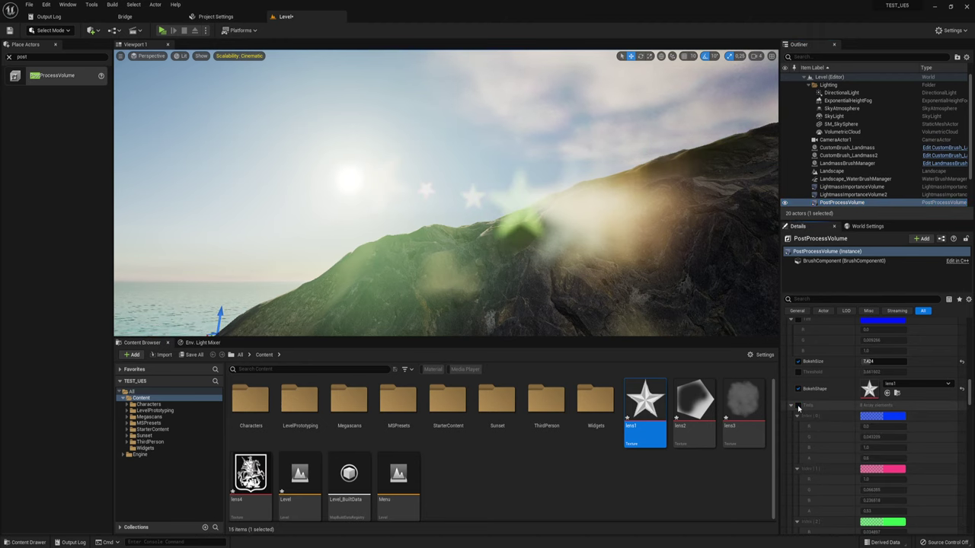
right_drag(510, 228, 509, 228)
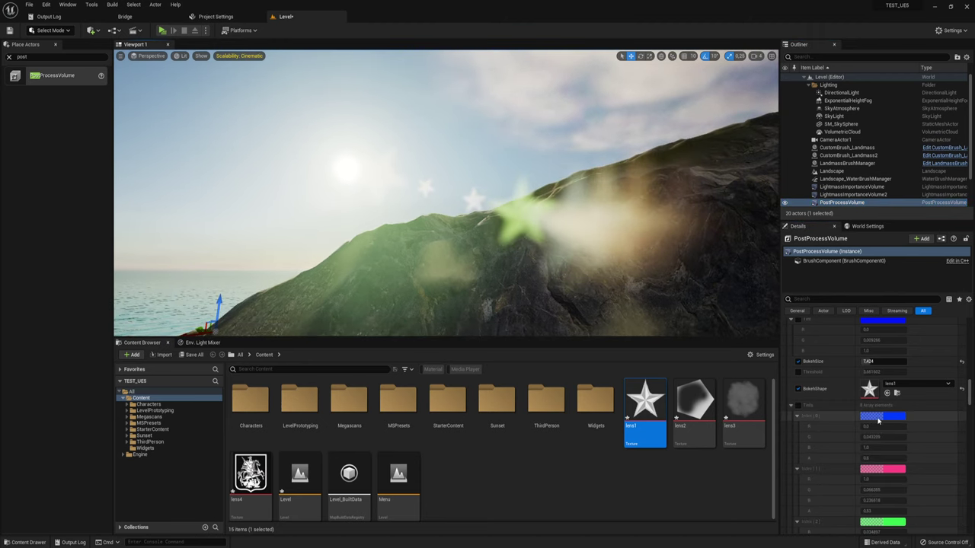
drag(876, 361, 914, 361)
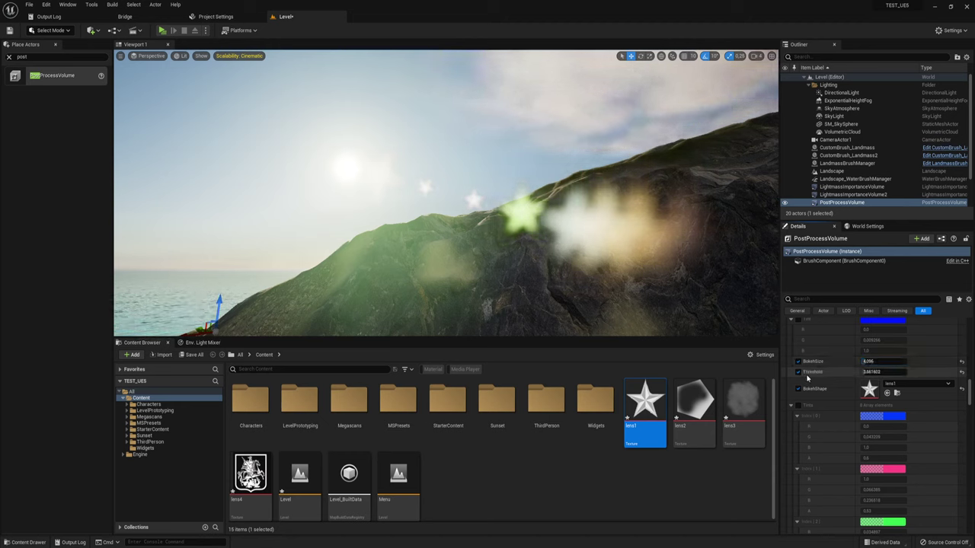
Raise the lens-flare threshold to 13.869605 and check the flares in the viewport
click(868, 371)
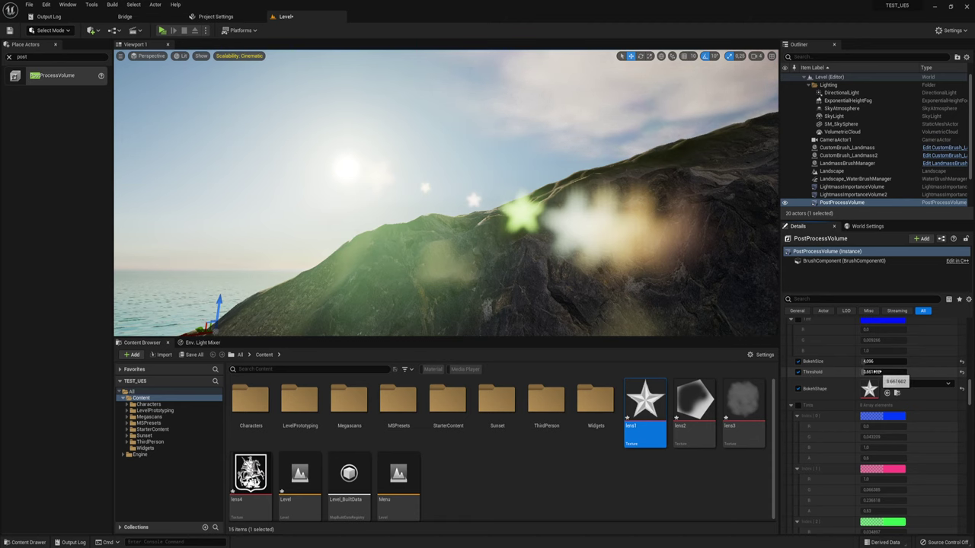
click(823, 372)
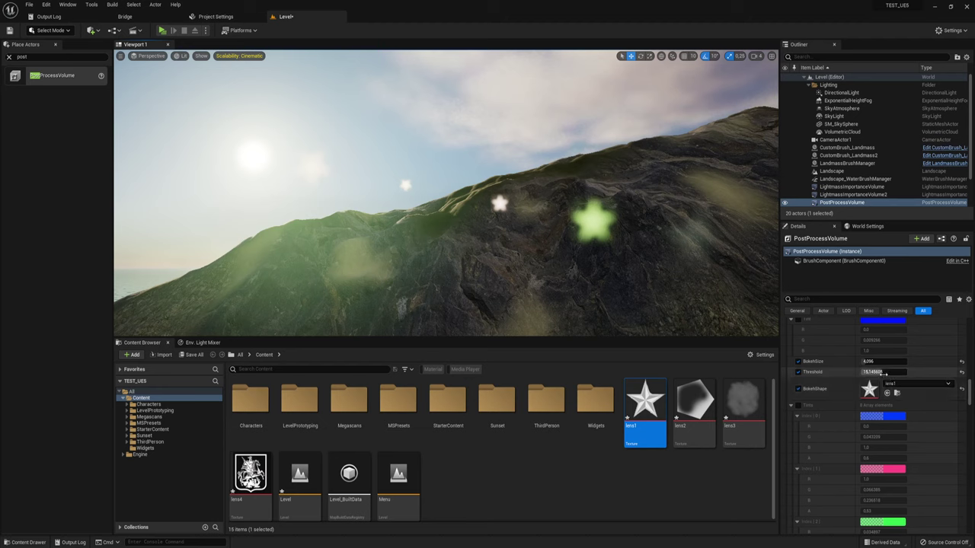
drag(875, 372, 823, 373)
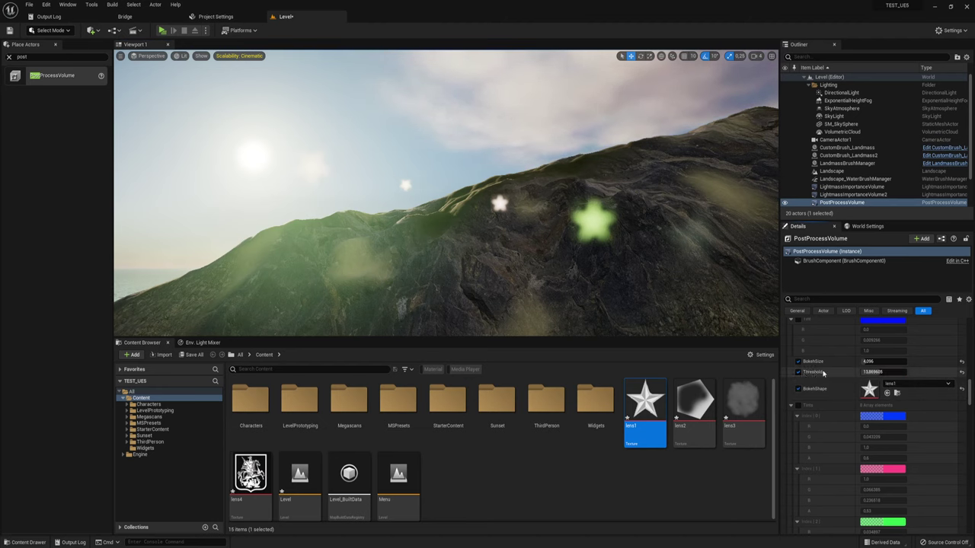
right_drag(461, 239, 460, 239)
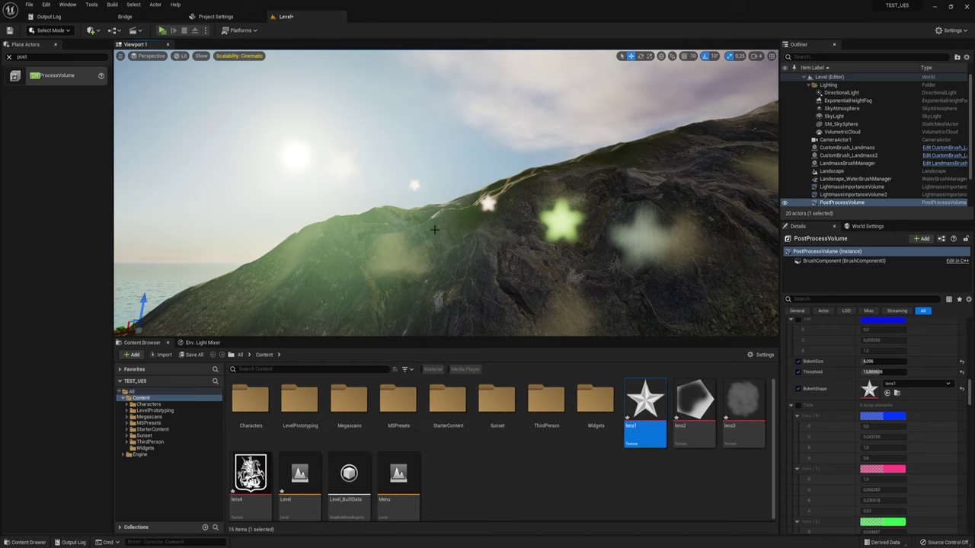
right_drag(491, 227, 491, 226)
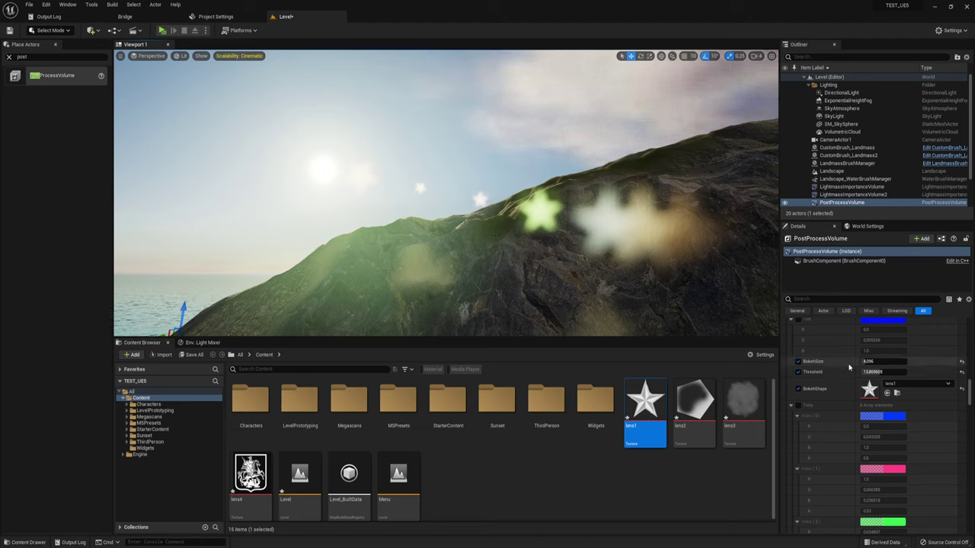
Turn off the Bokeh Shape override so flares drop the star shape for hexagons
scroll(850, 368, up, 1)
scroll(850, 368, up, 2)
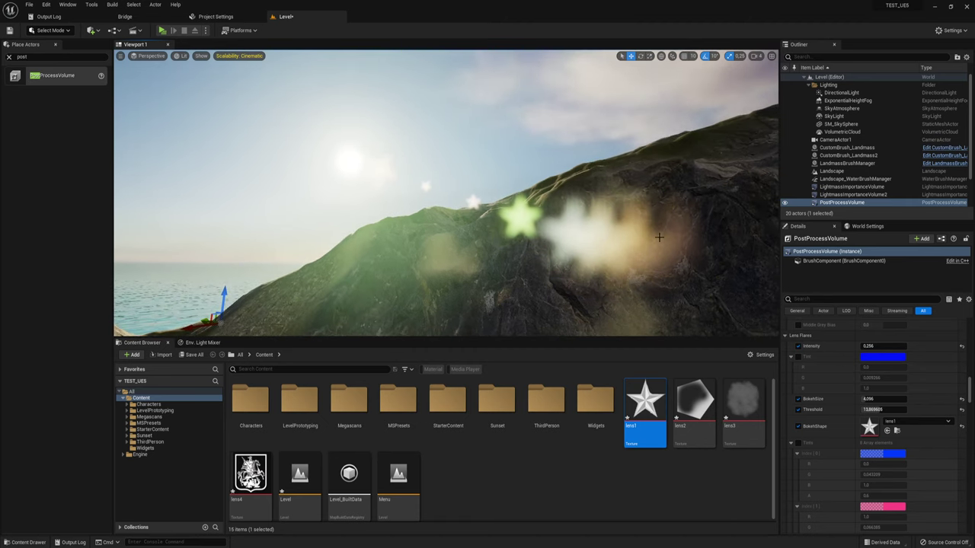
click(798, 427)
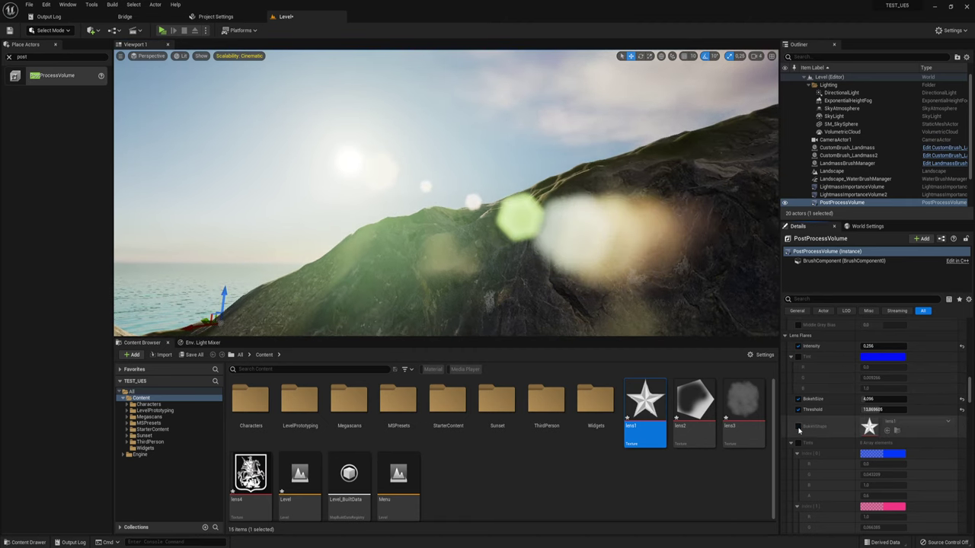